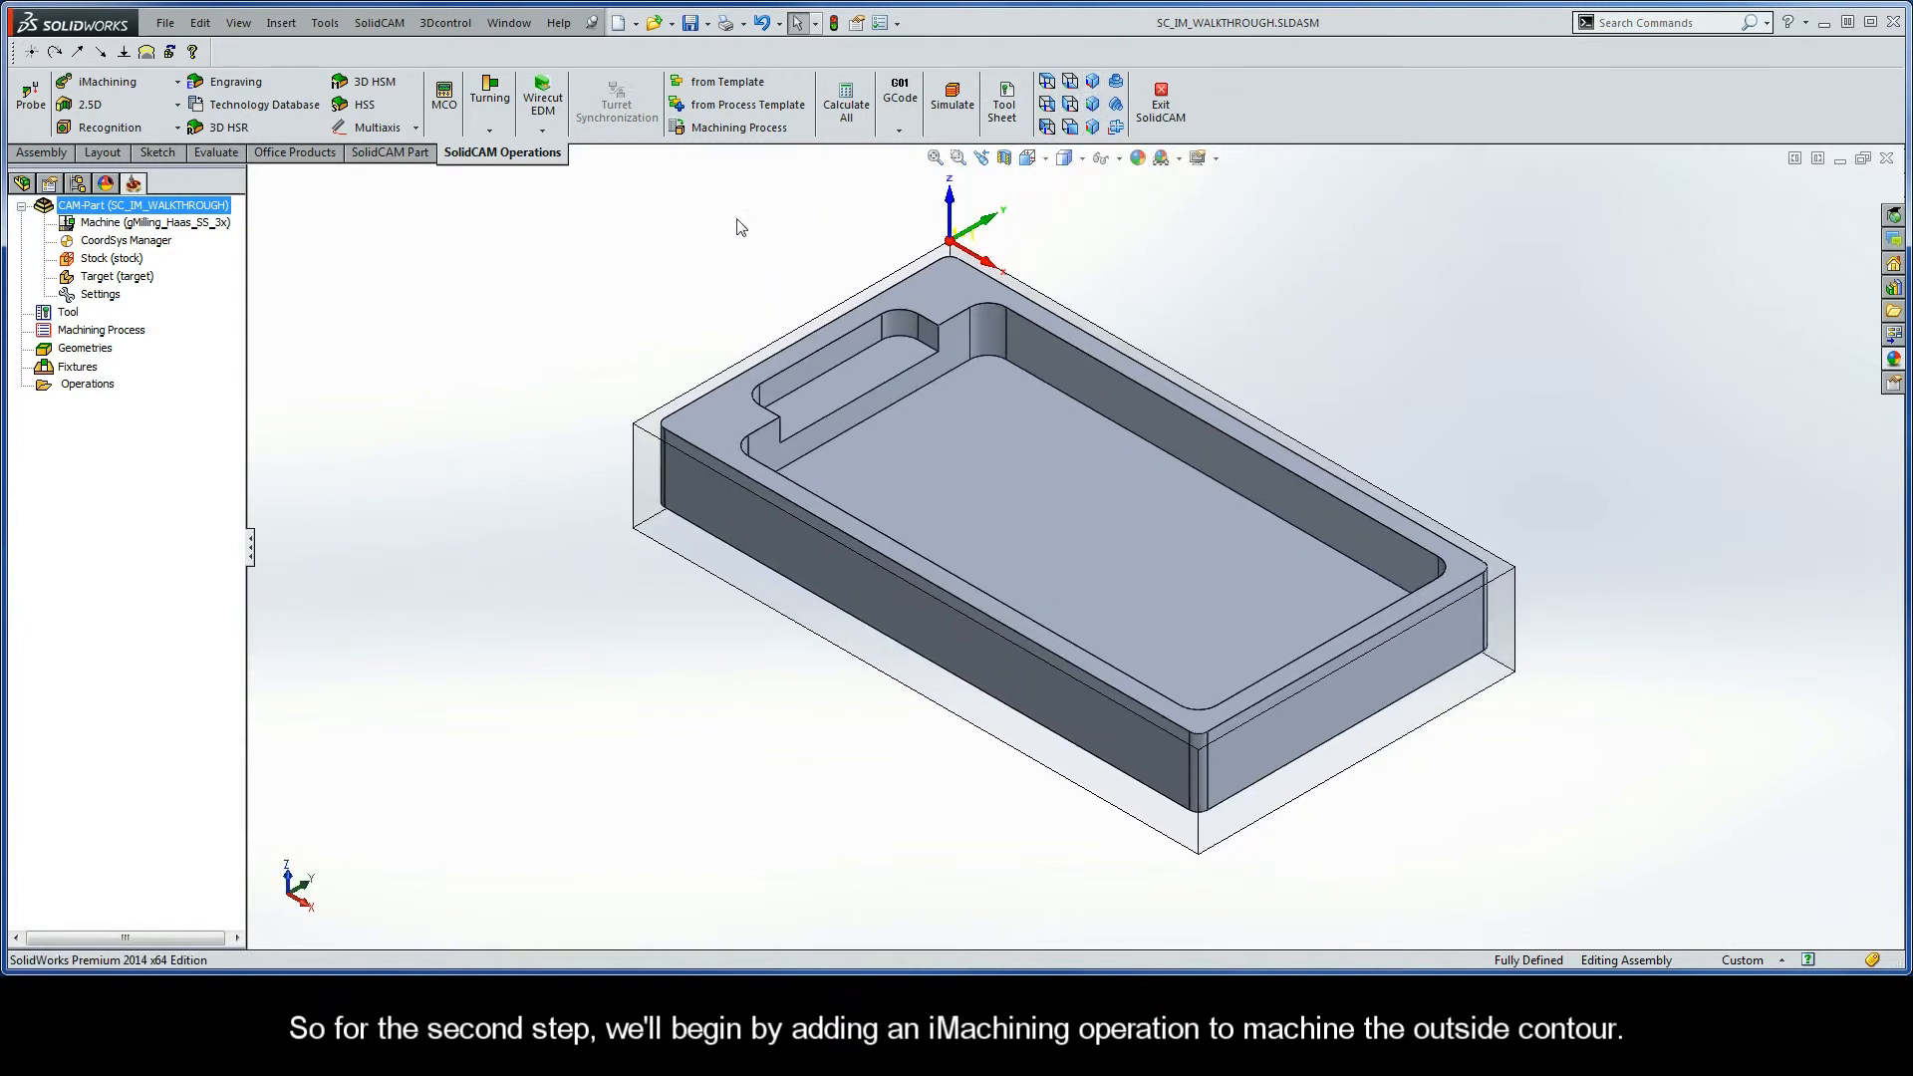
Add a 2D iMachining milling operation using the iRough technology.
{"action": "right_click", "coordinate": [96, 391]}
{"action": "mouse_move", "coordinate": [185, 438]}
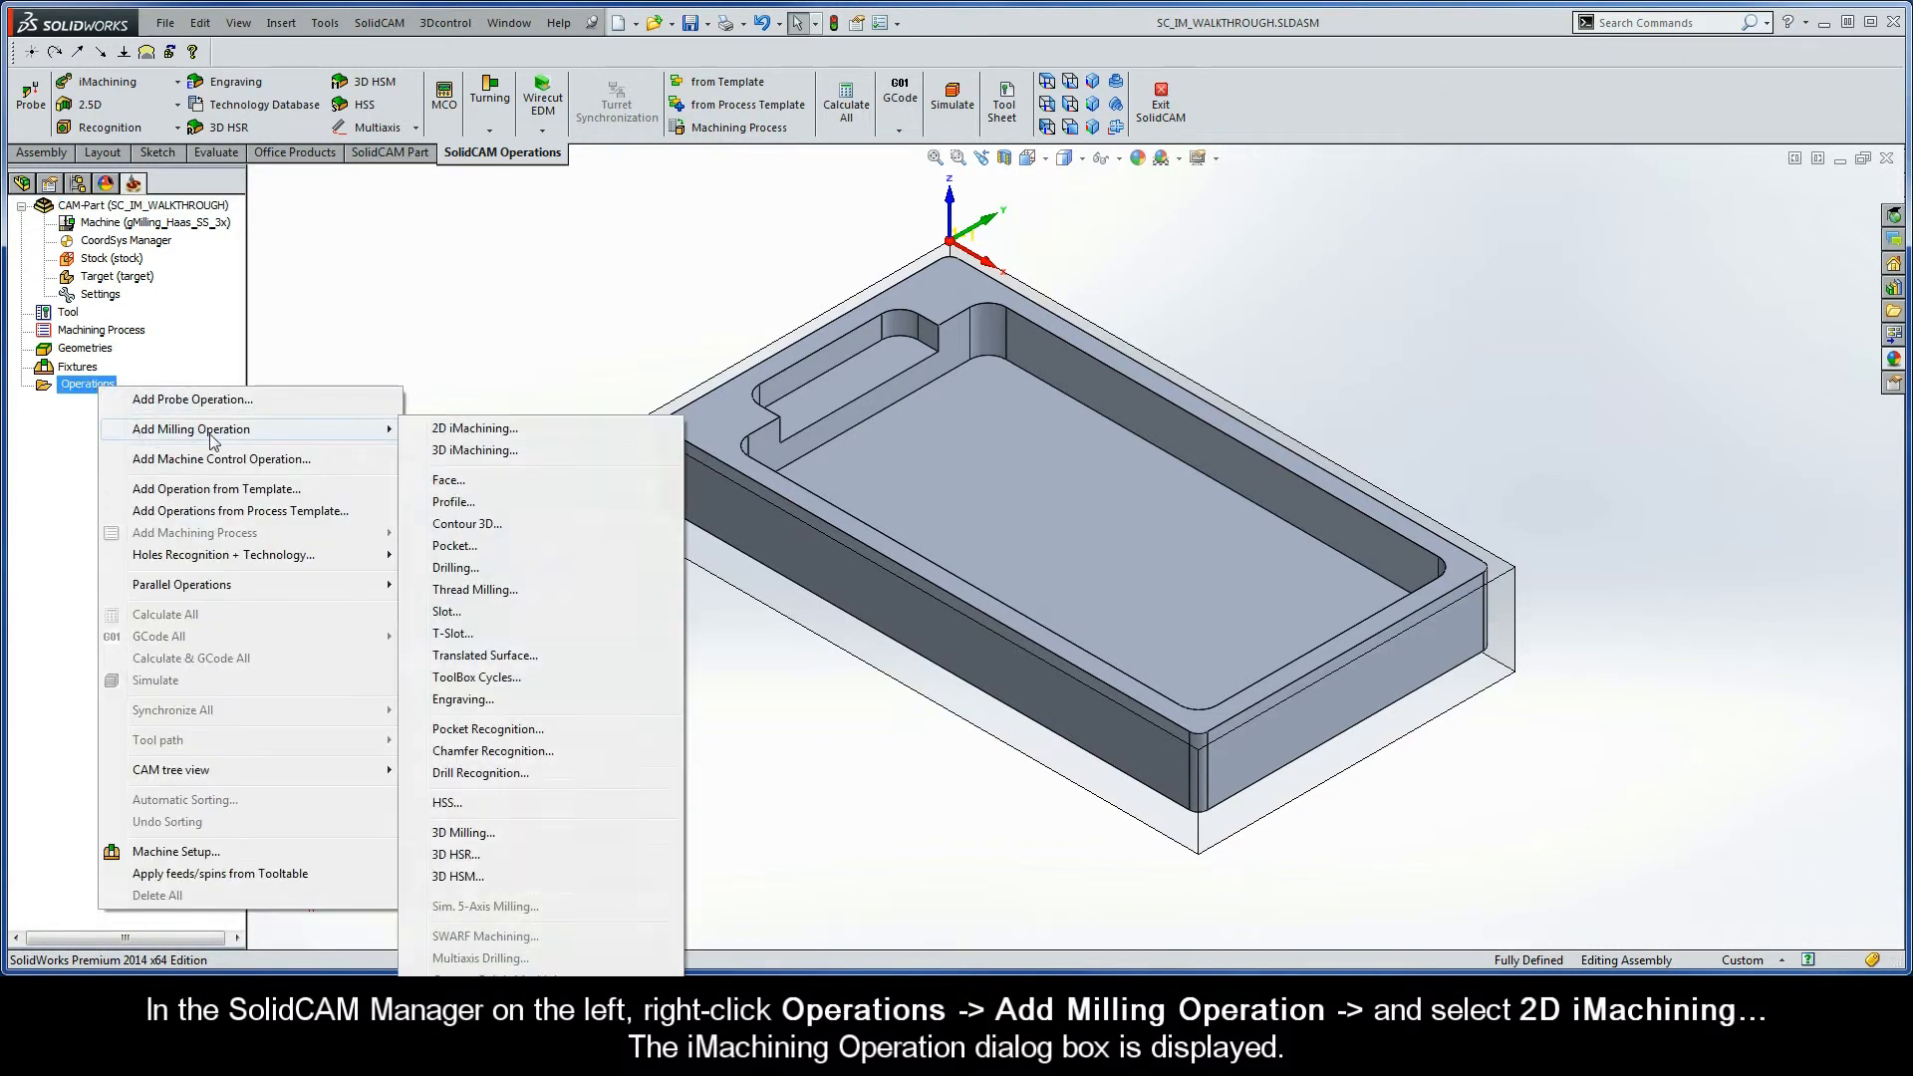
{"action": "left_click", "coordinate": [513, 434]}
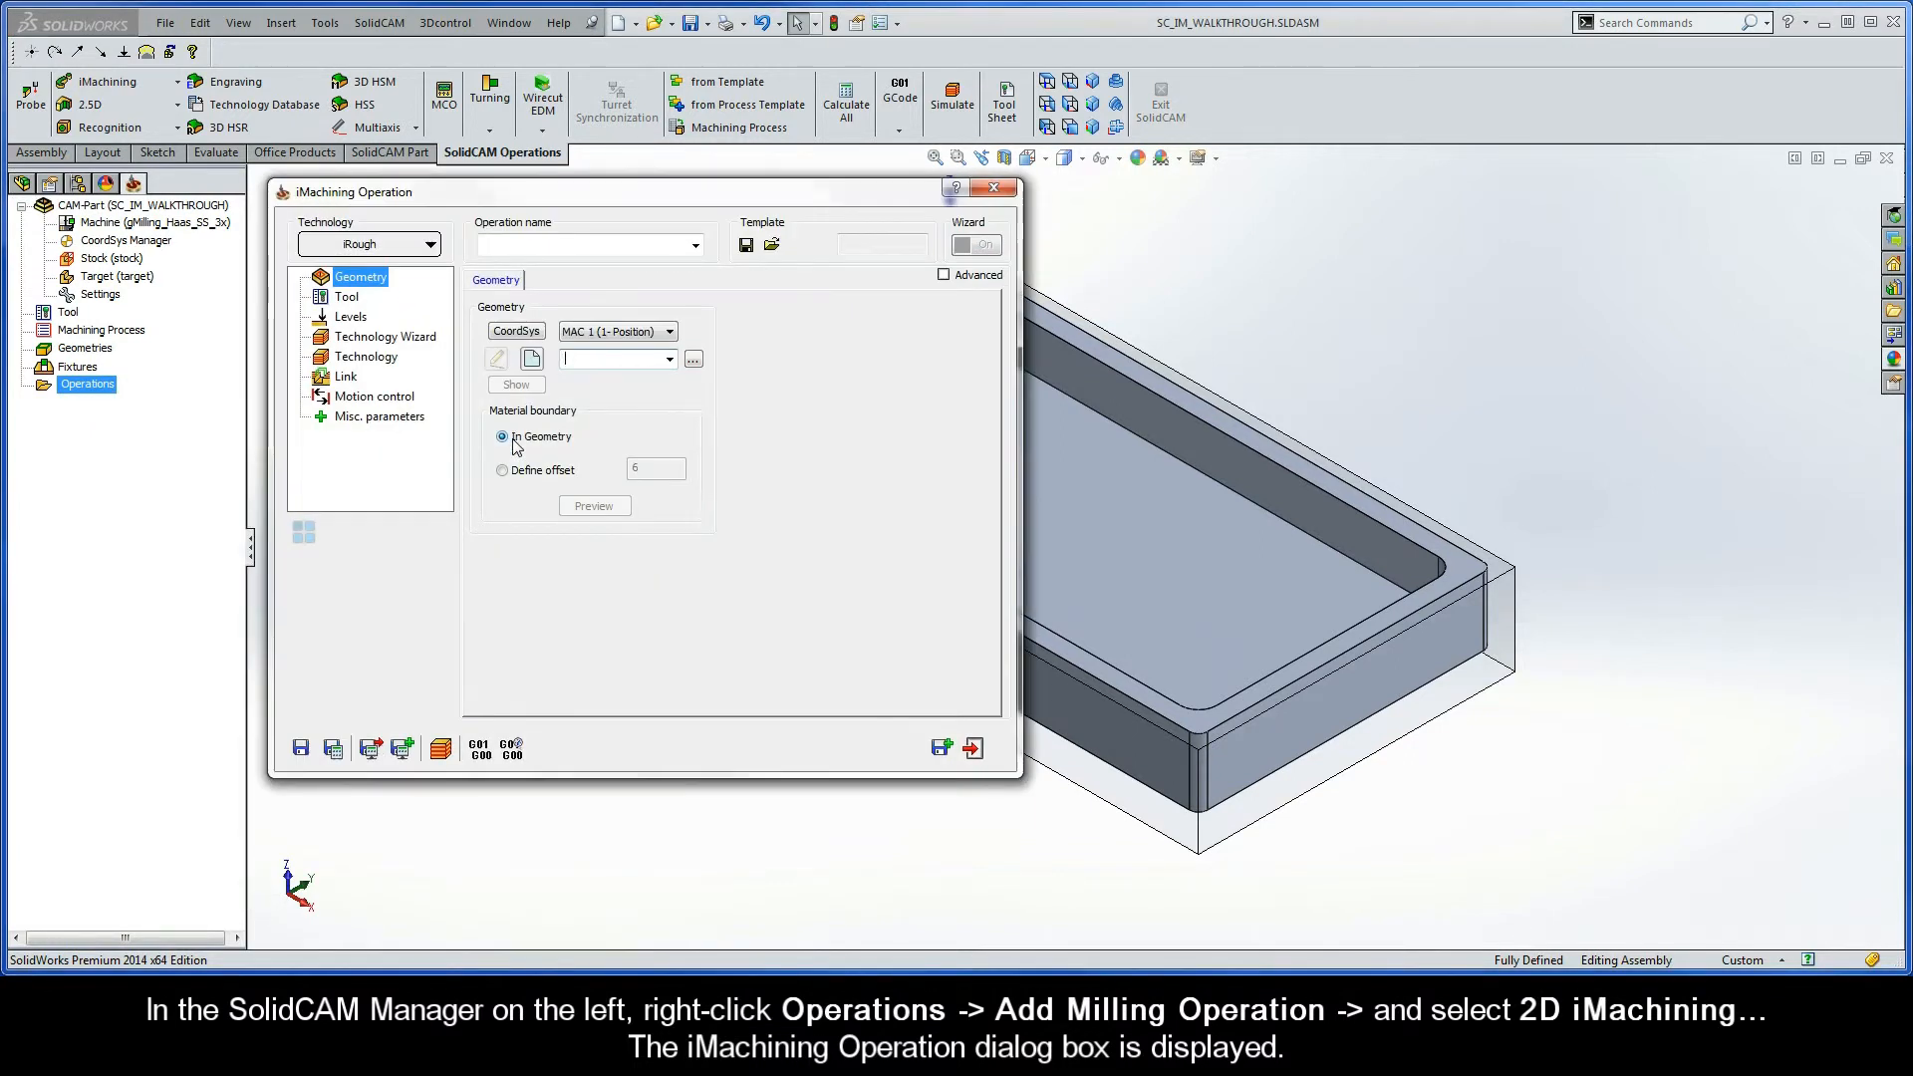
{"action": "left_click", "coordinate": [399, 249]}
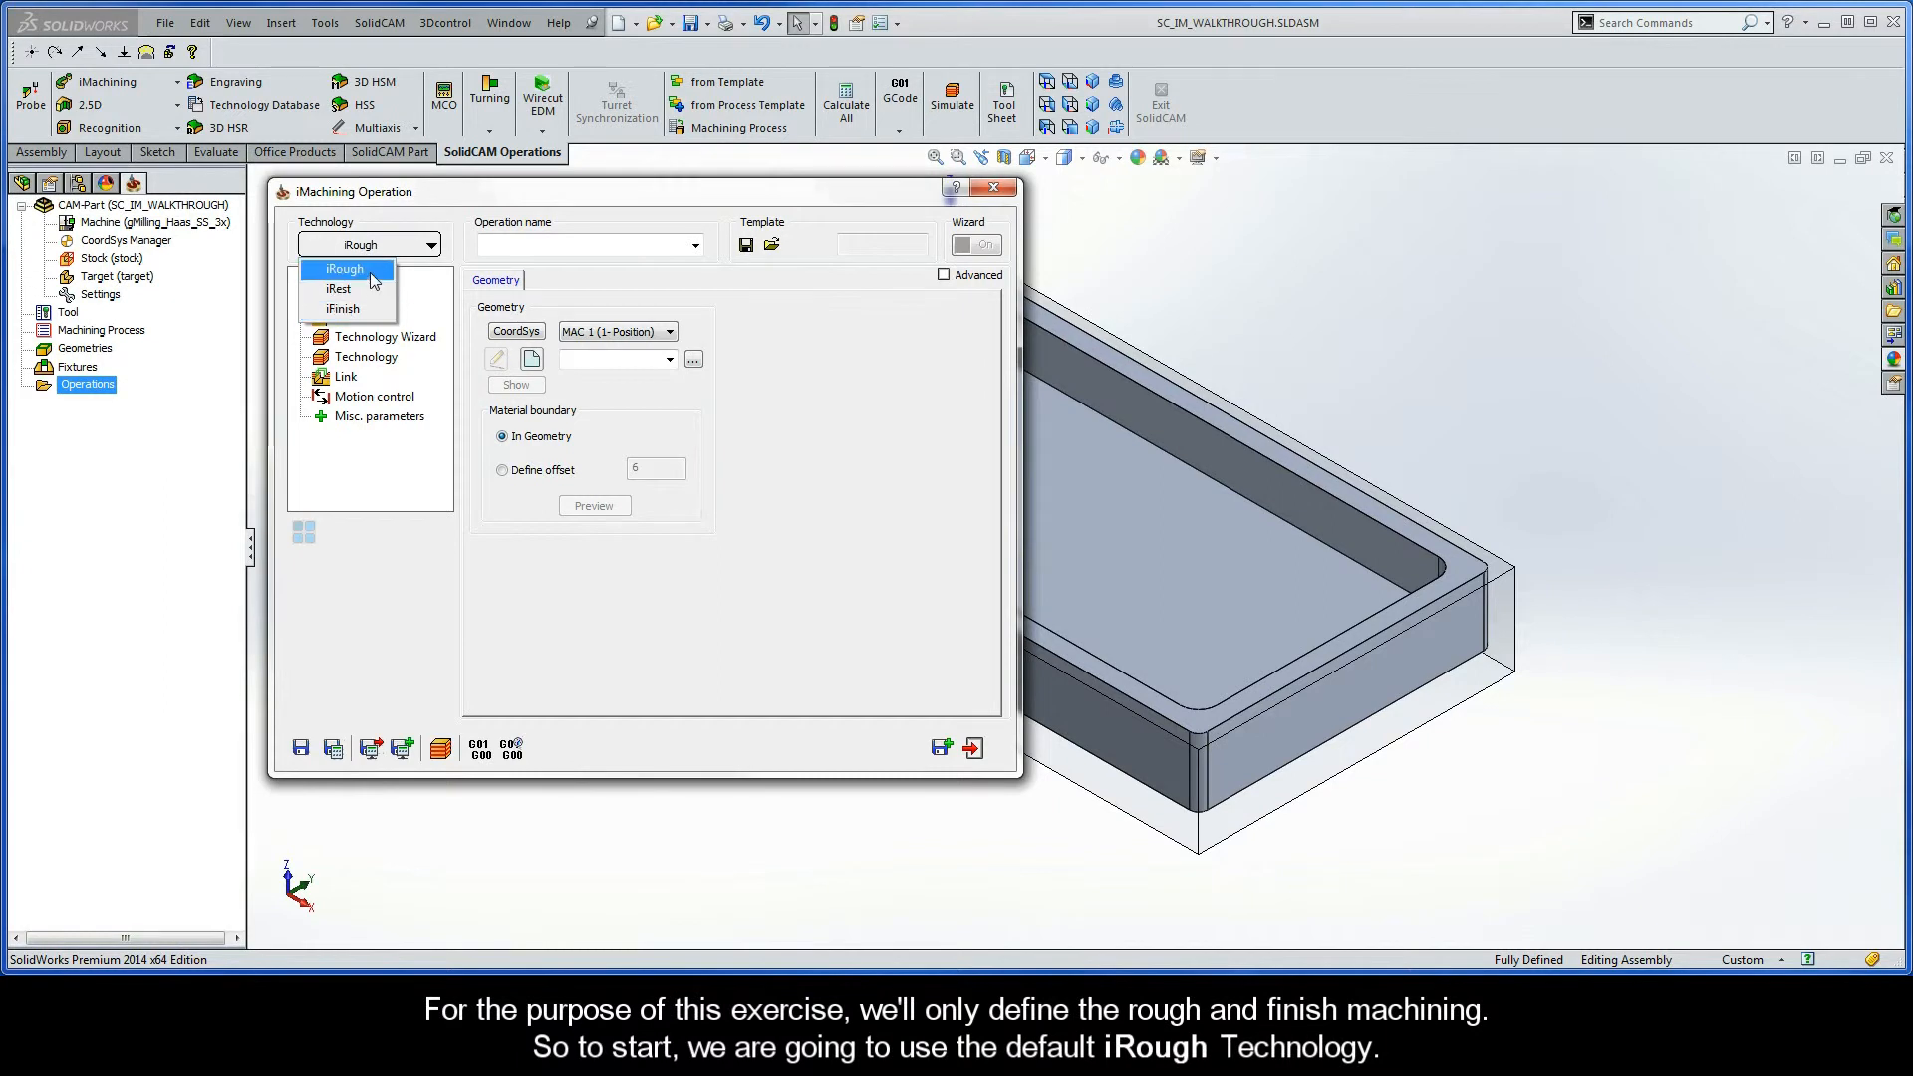
{"action": "left_click", "coordinate": [371, 270]}
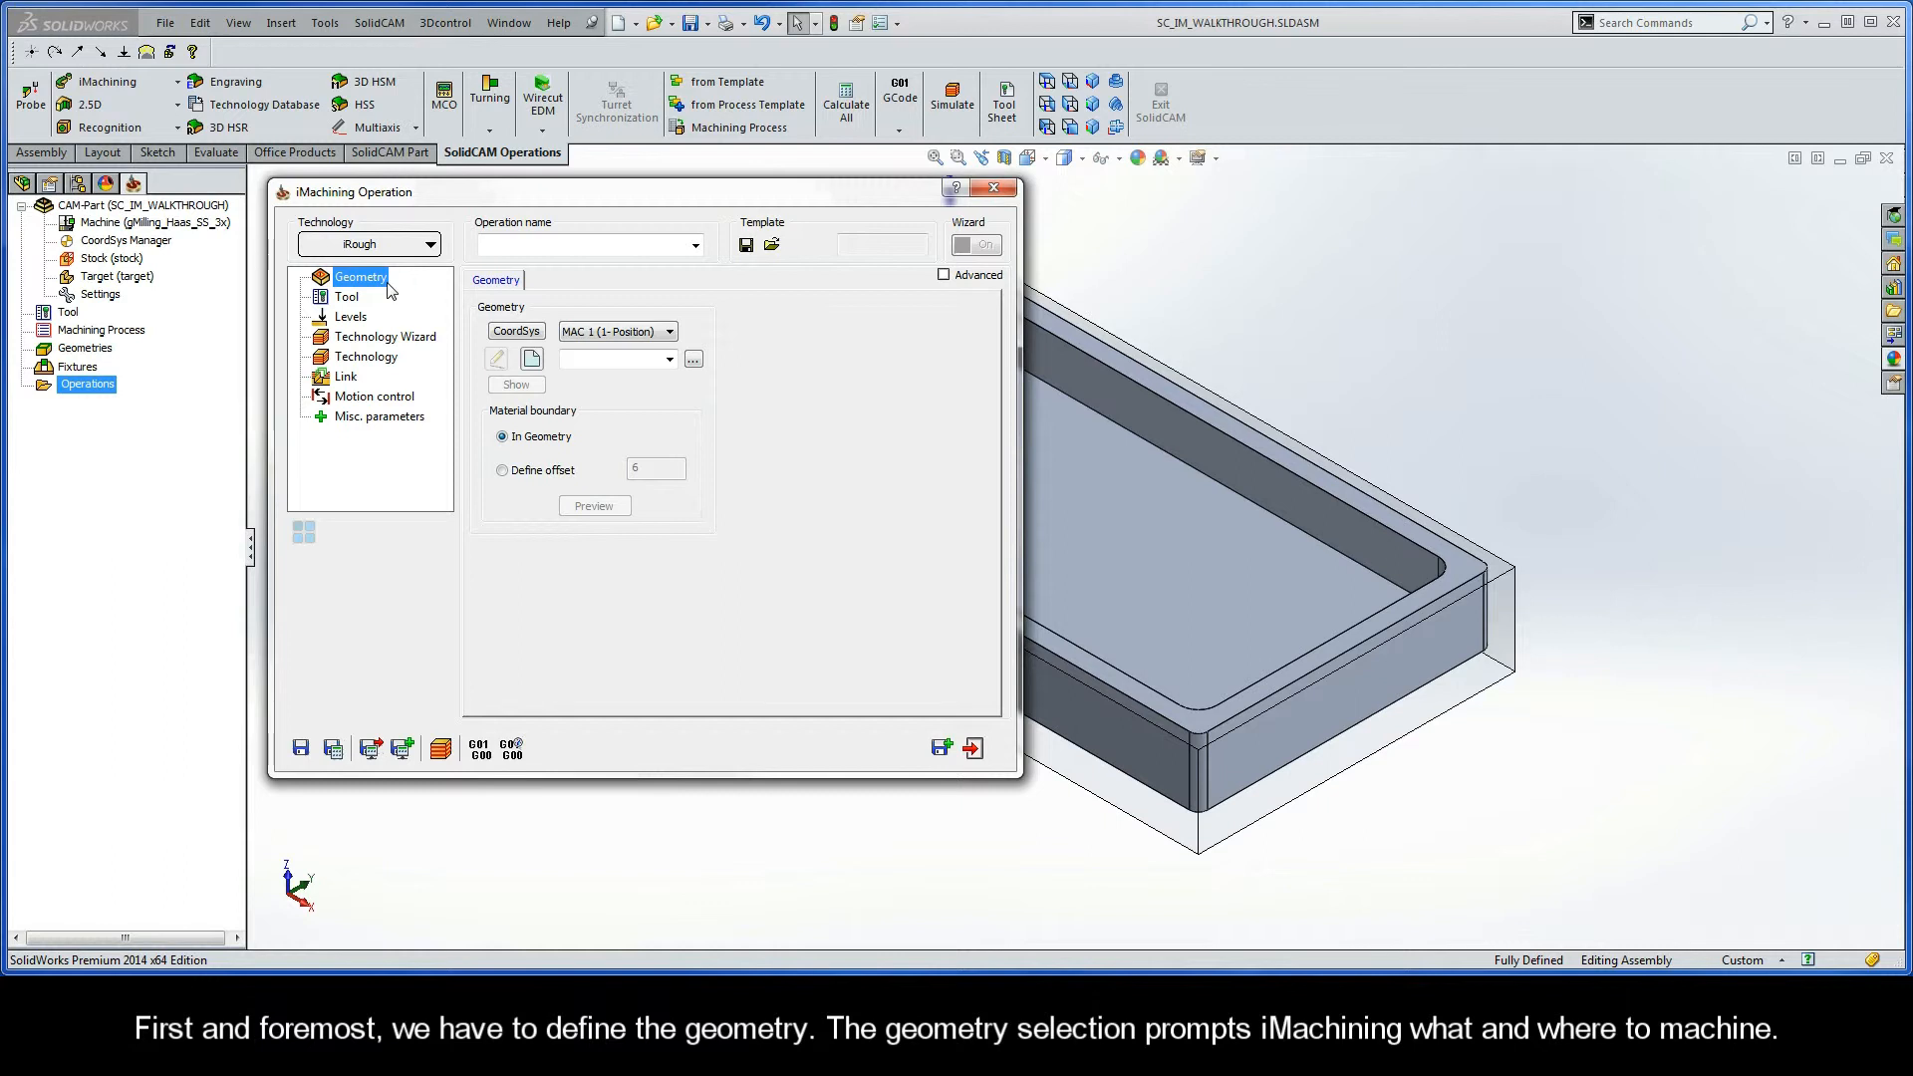
Start a new geometry and define its first chain around the stock's top outer edges using Auto-constant Z.
{"action": "left_click", "coordinate": [532, 361]}
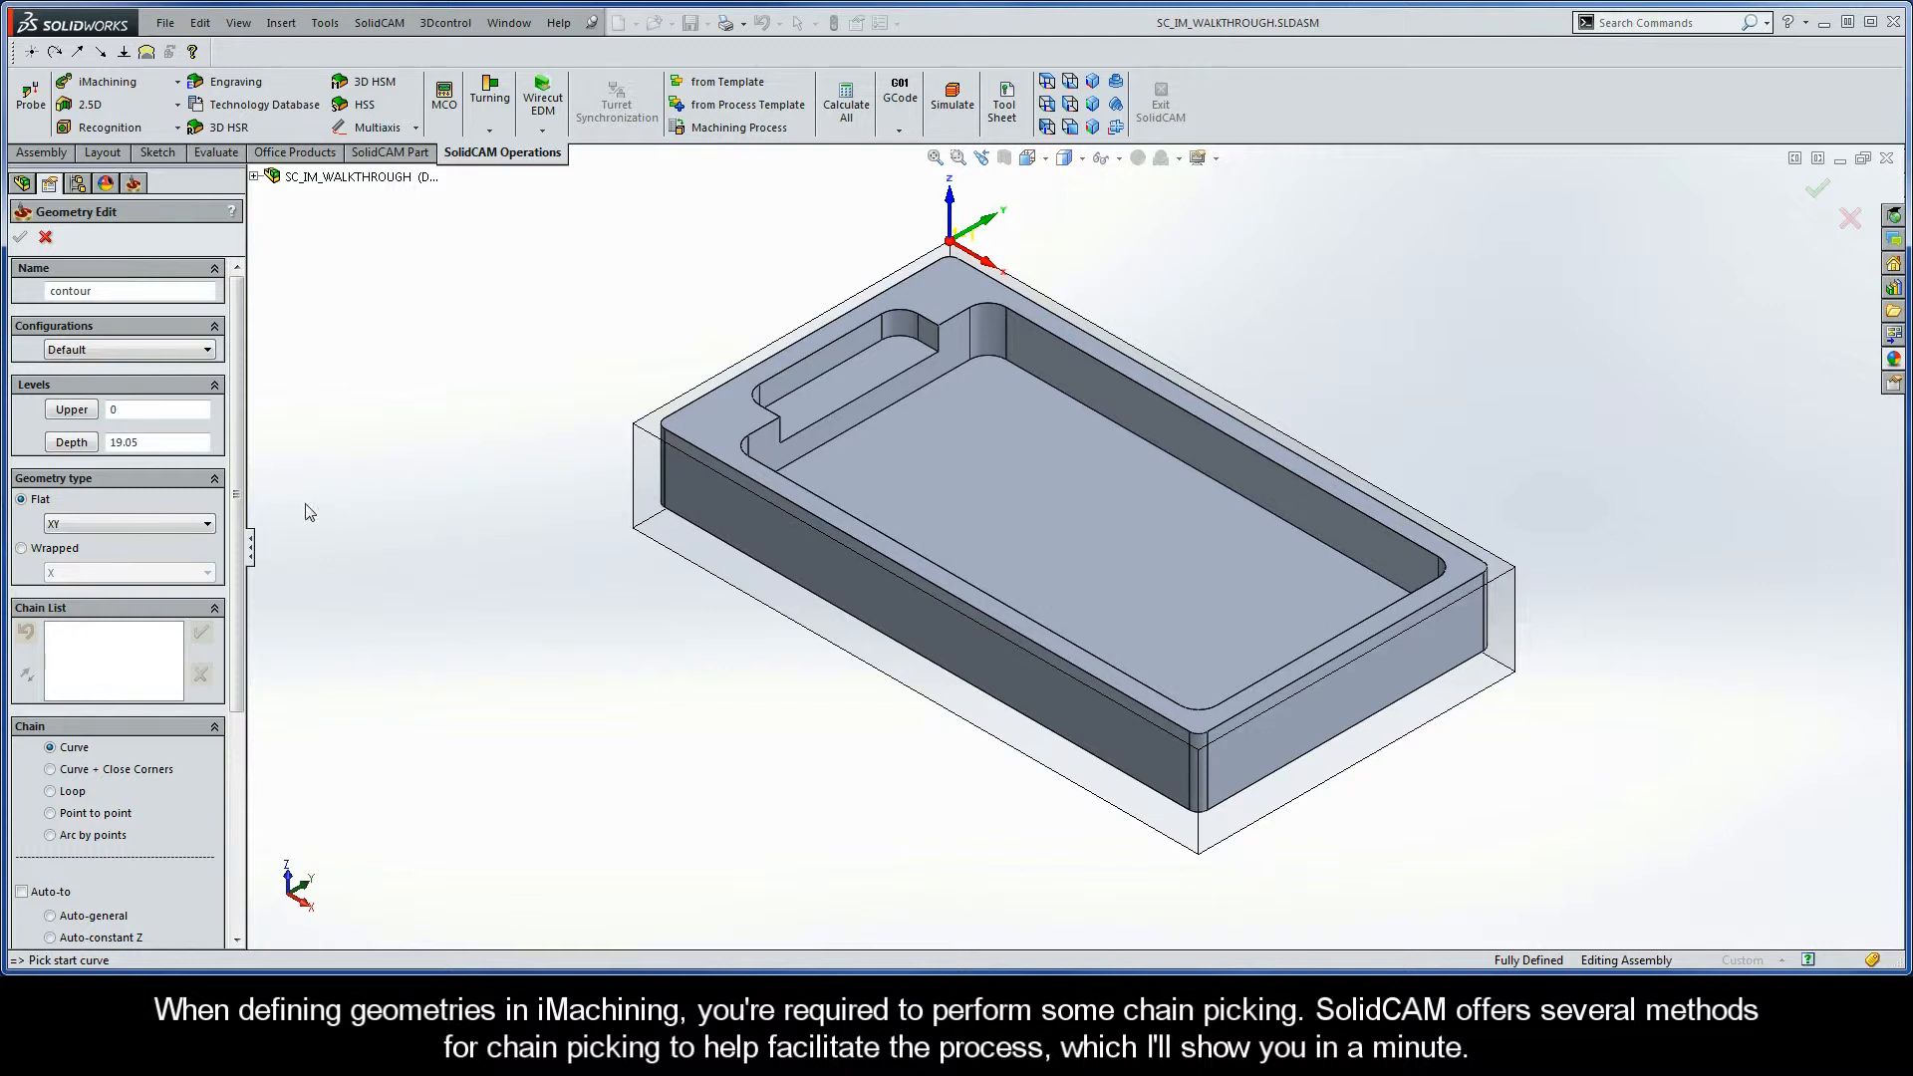
{"action": "left_click_drag", "start_coordinate": [239, 501], "coordinate": [243, 625]}
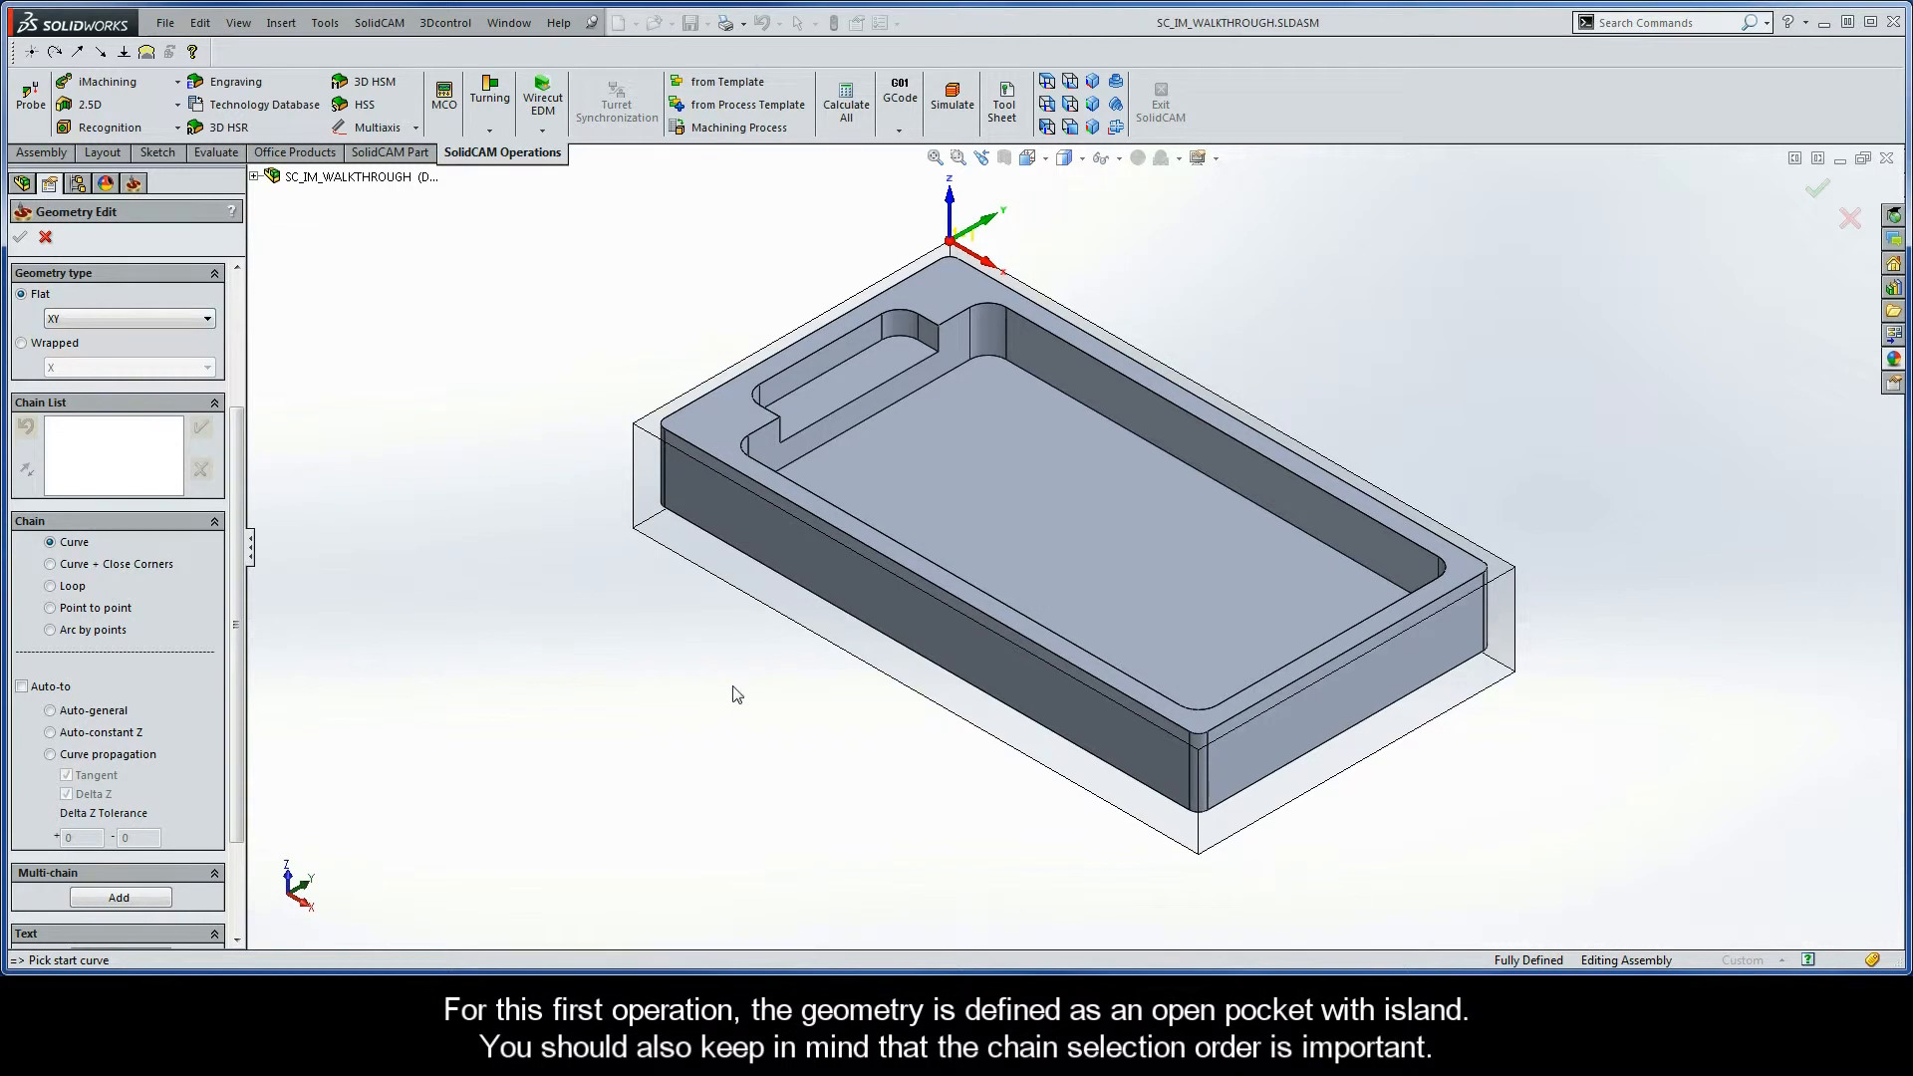
{"action": "left_click", "coordinate": [1112, 706]}
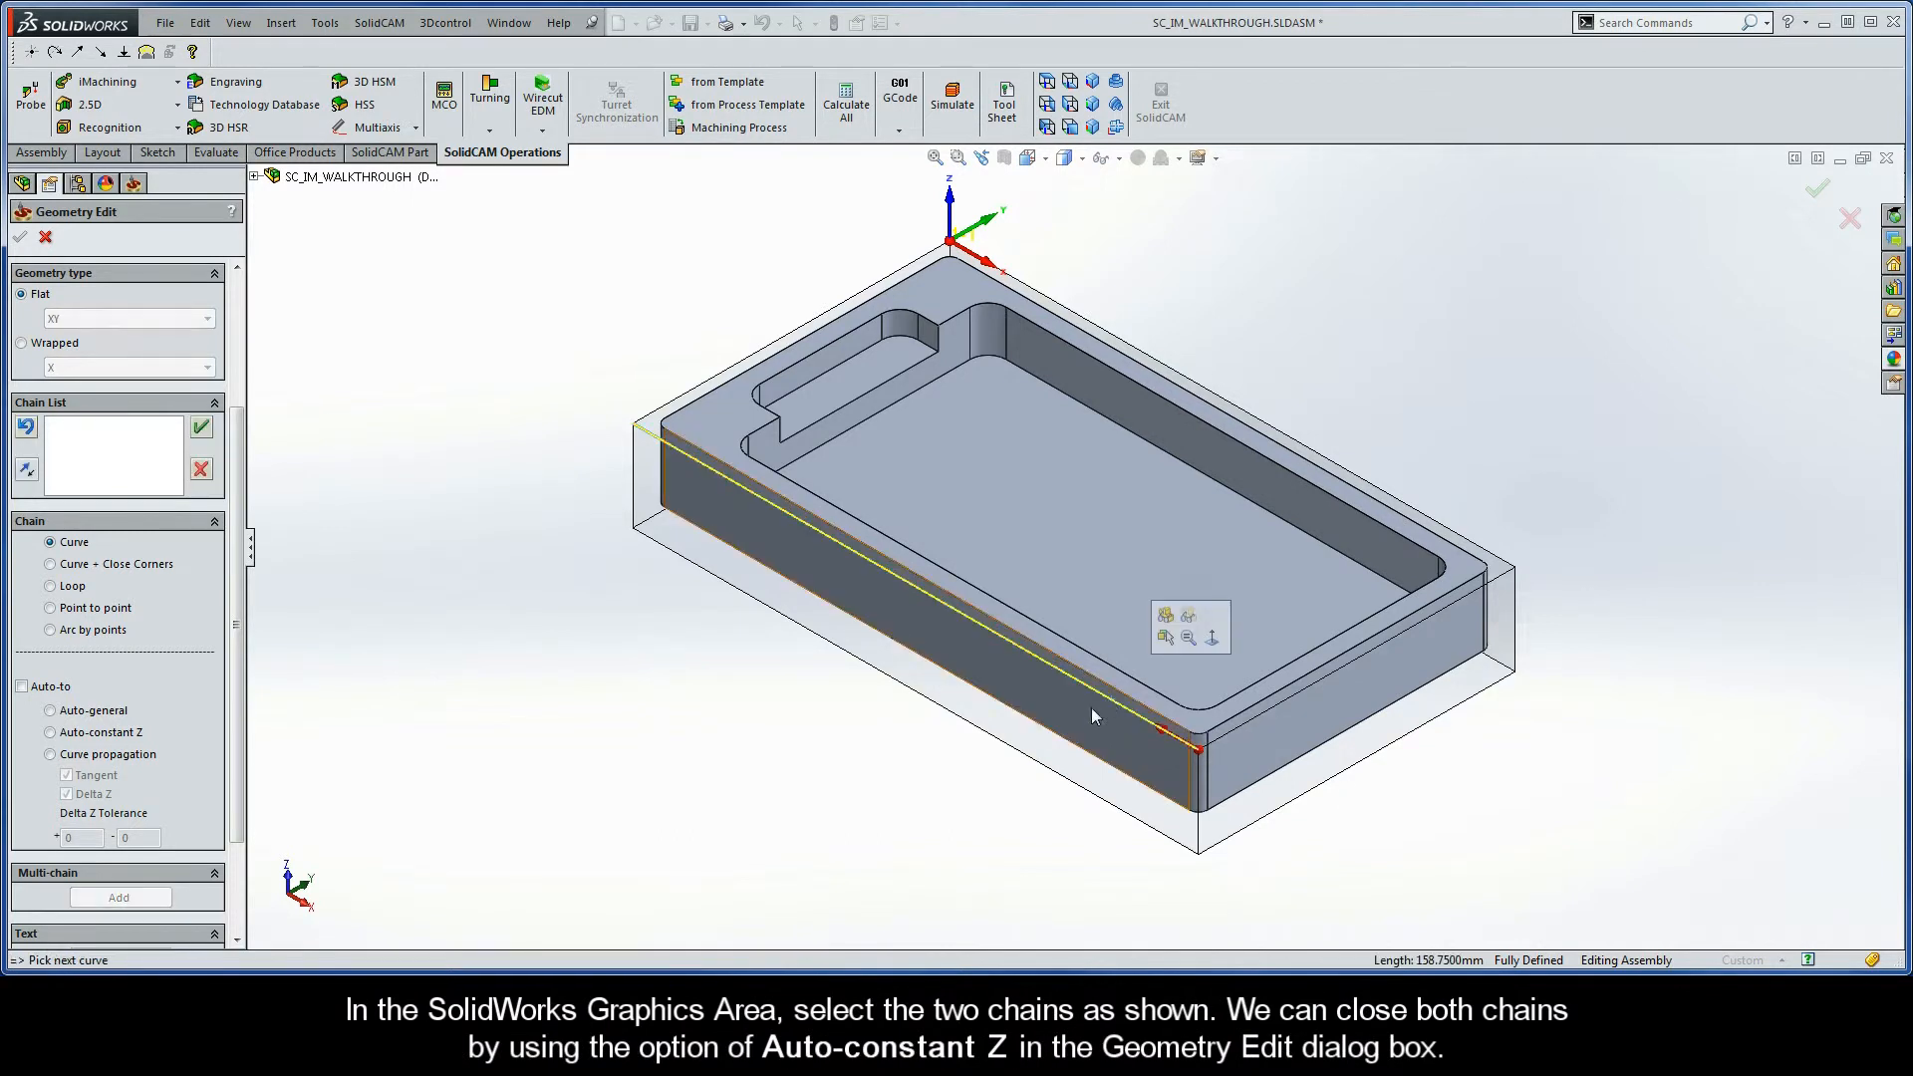
{"action": "left_click", "coordinate": [50, 732]}
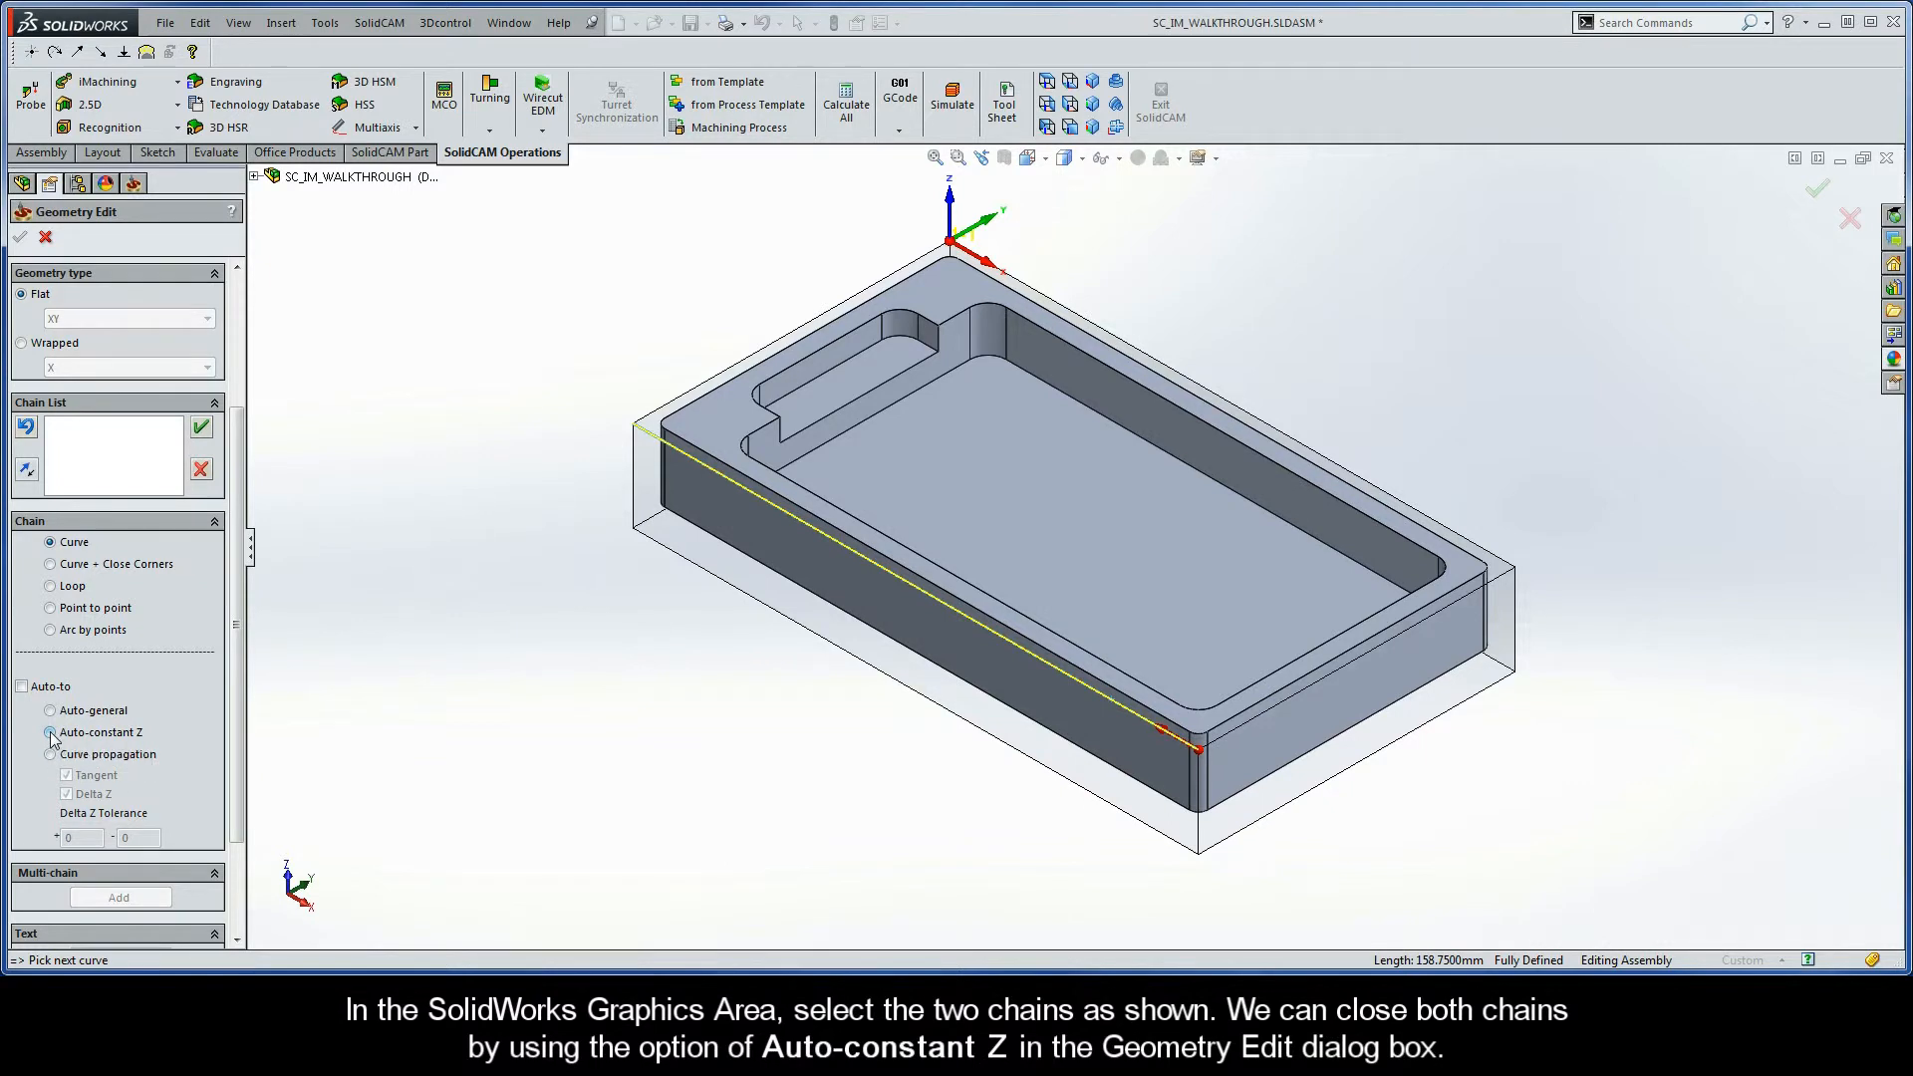
{"action": "left_click", "coordinate": [326, 283]}
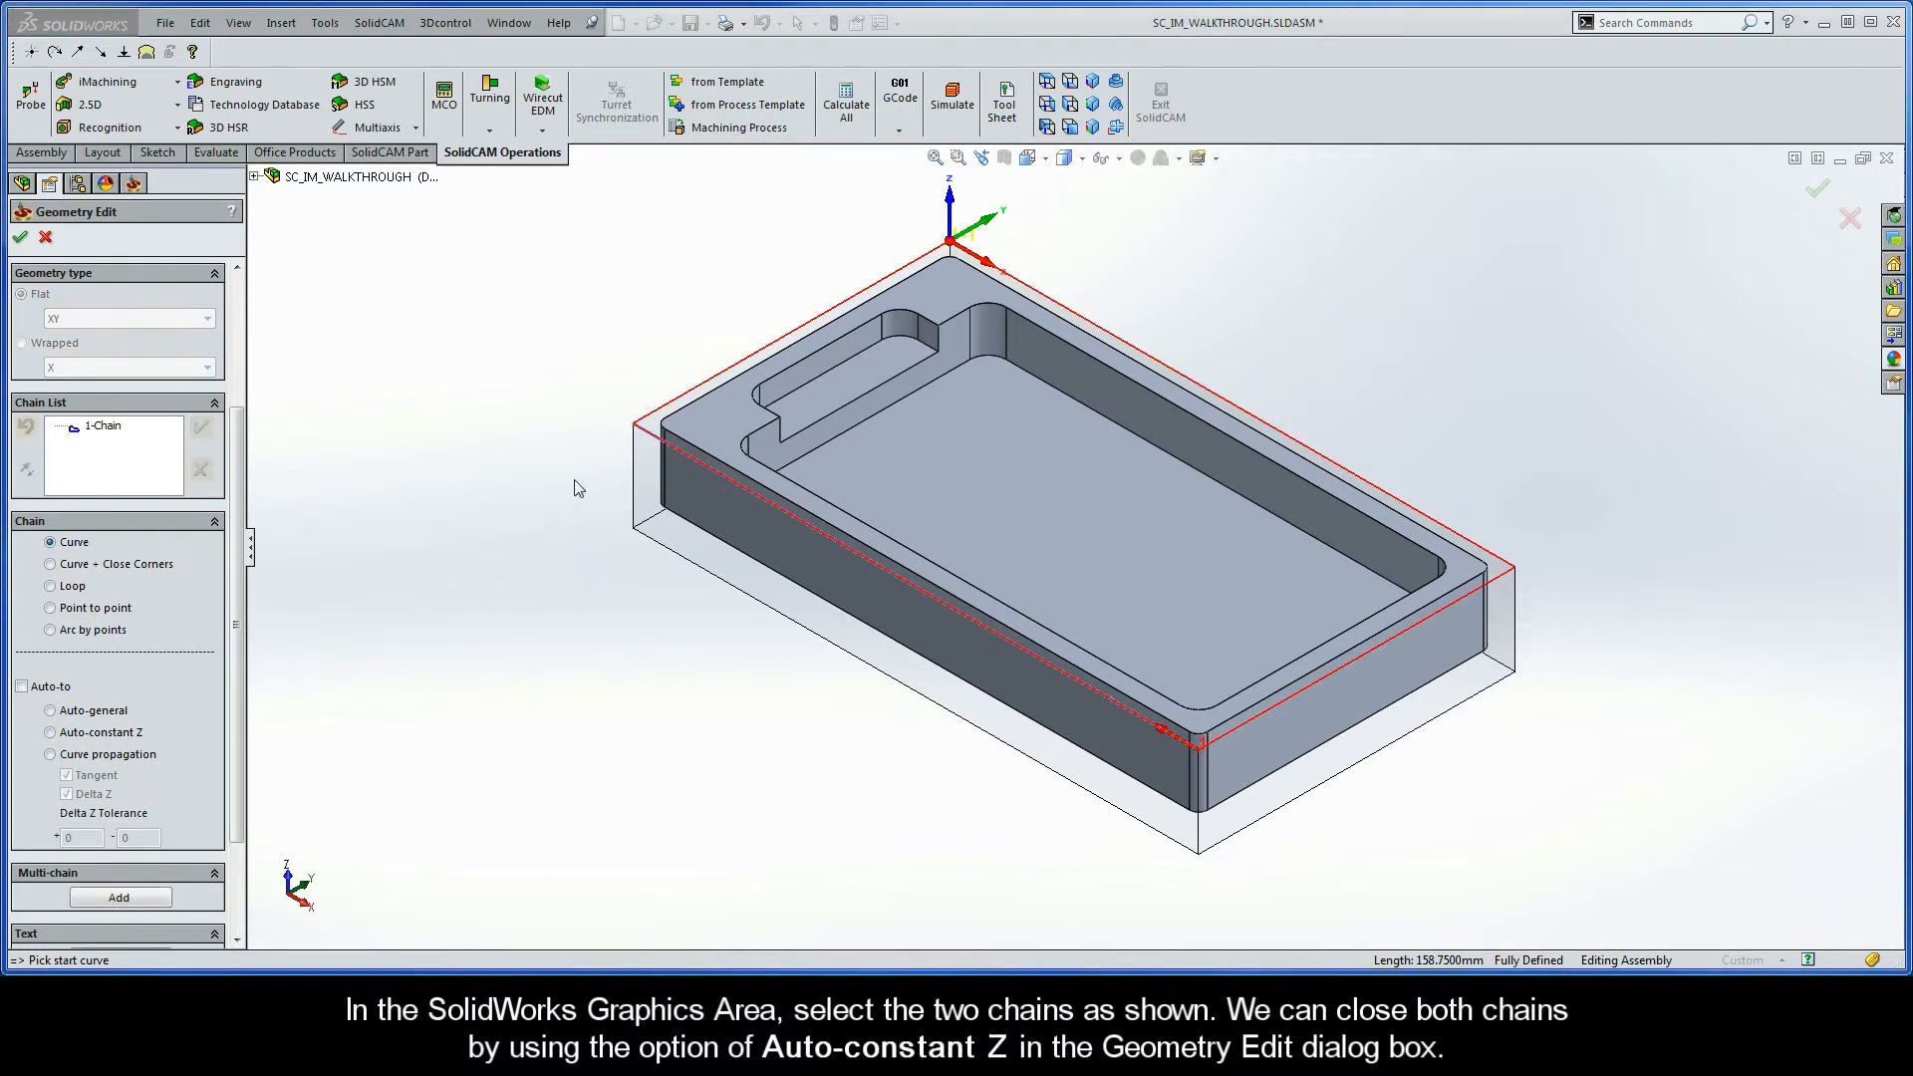
Define a second chain around the target part's outer top contour using Auto-constant Z.
{"action": "left_click", "coordinate": [1117, 697]}
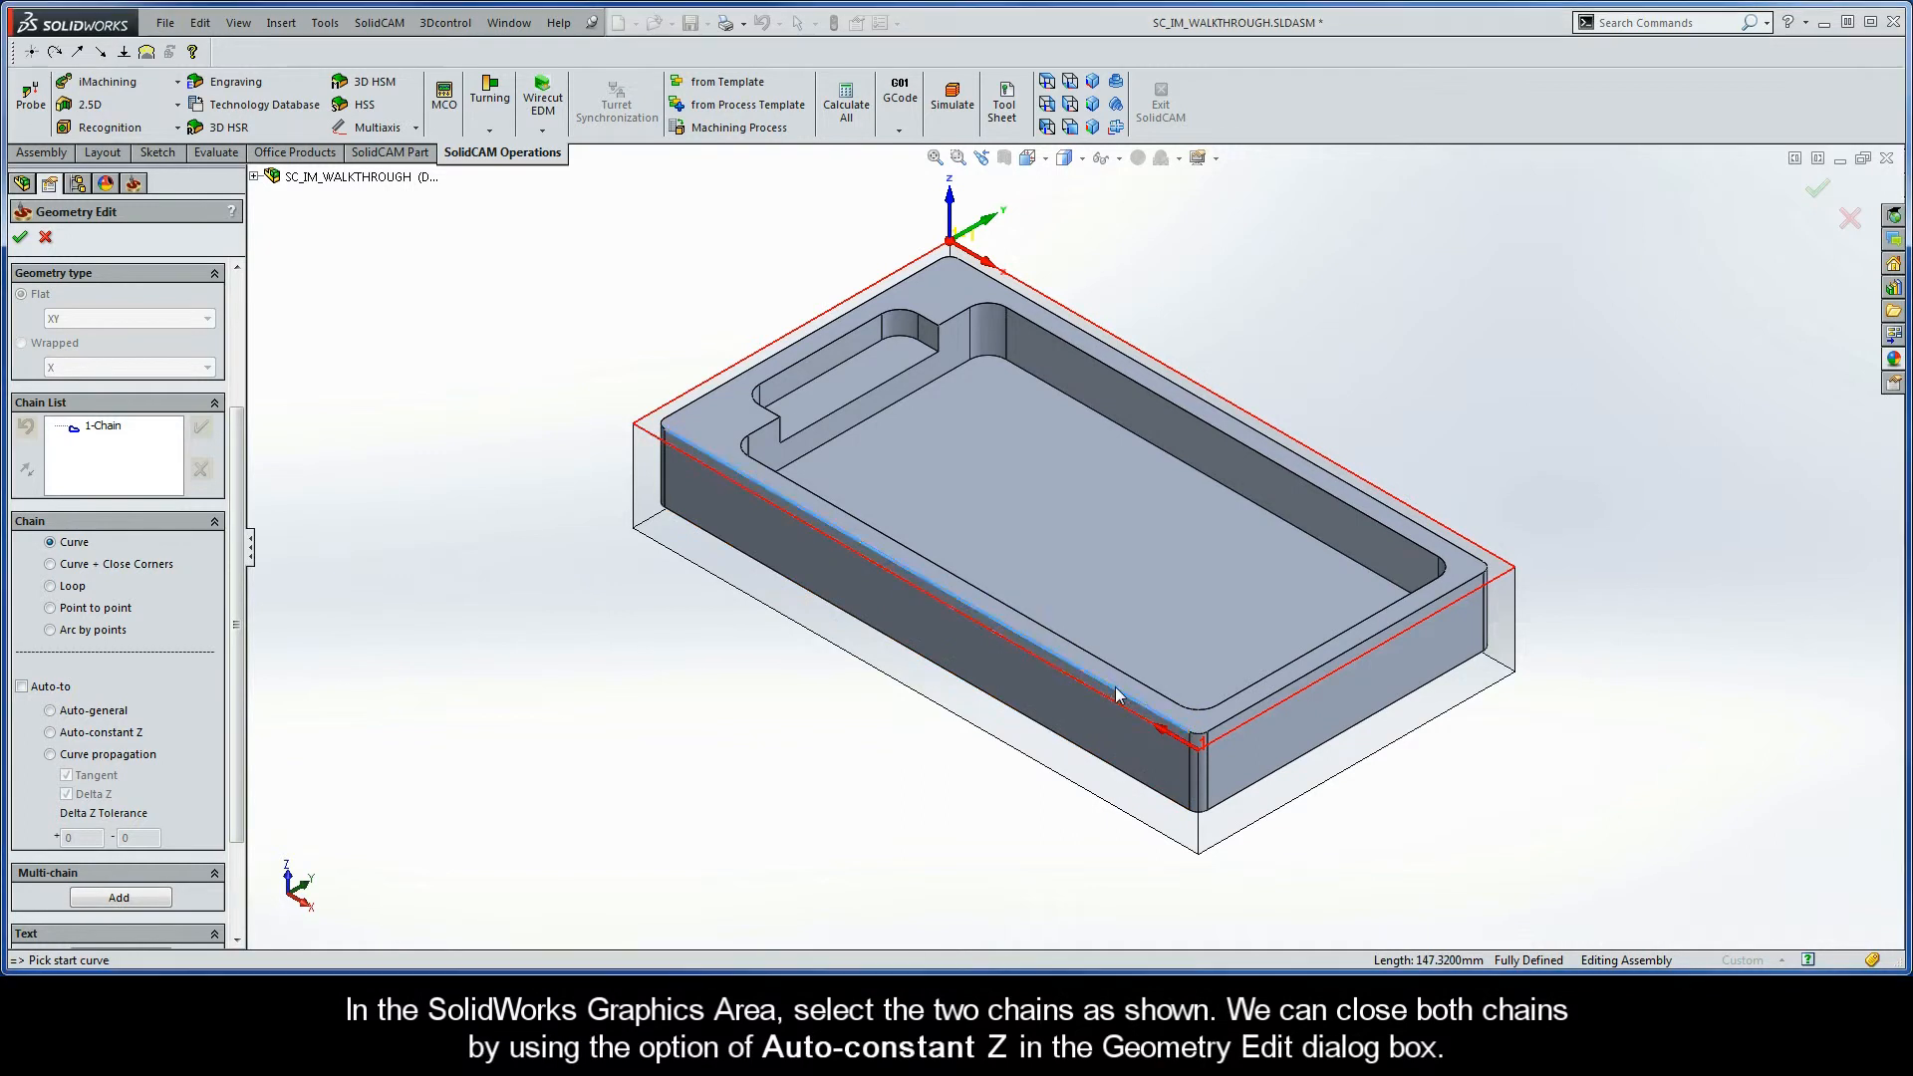
{"action": "left_click", "coordinate": [50, 732]}
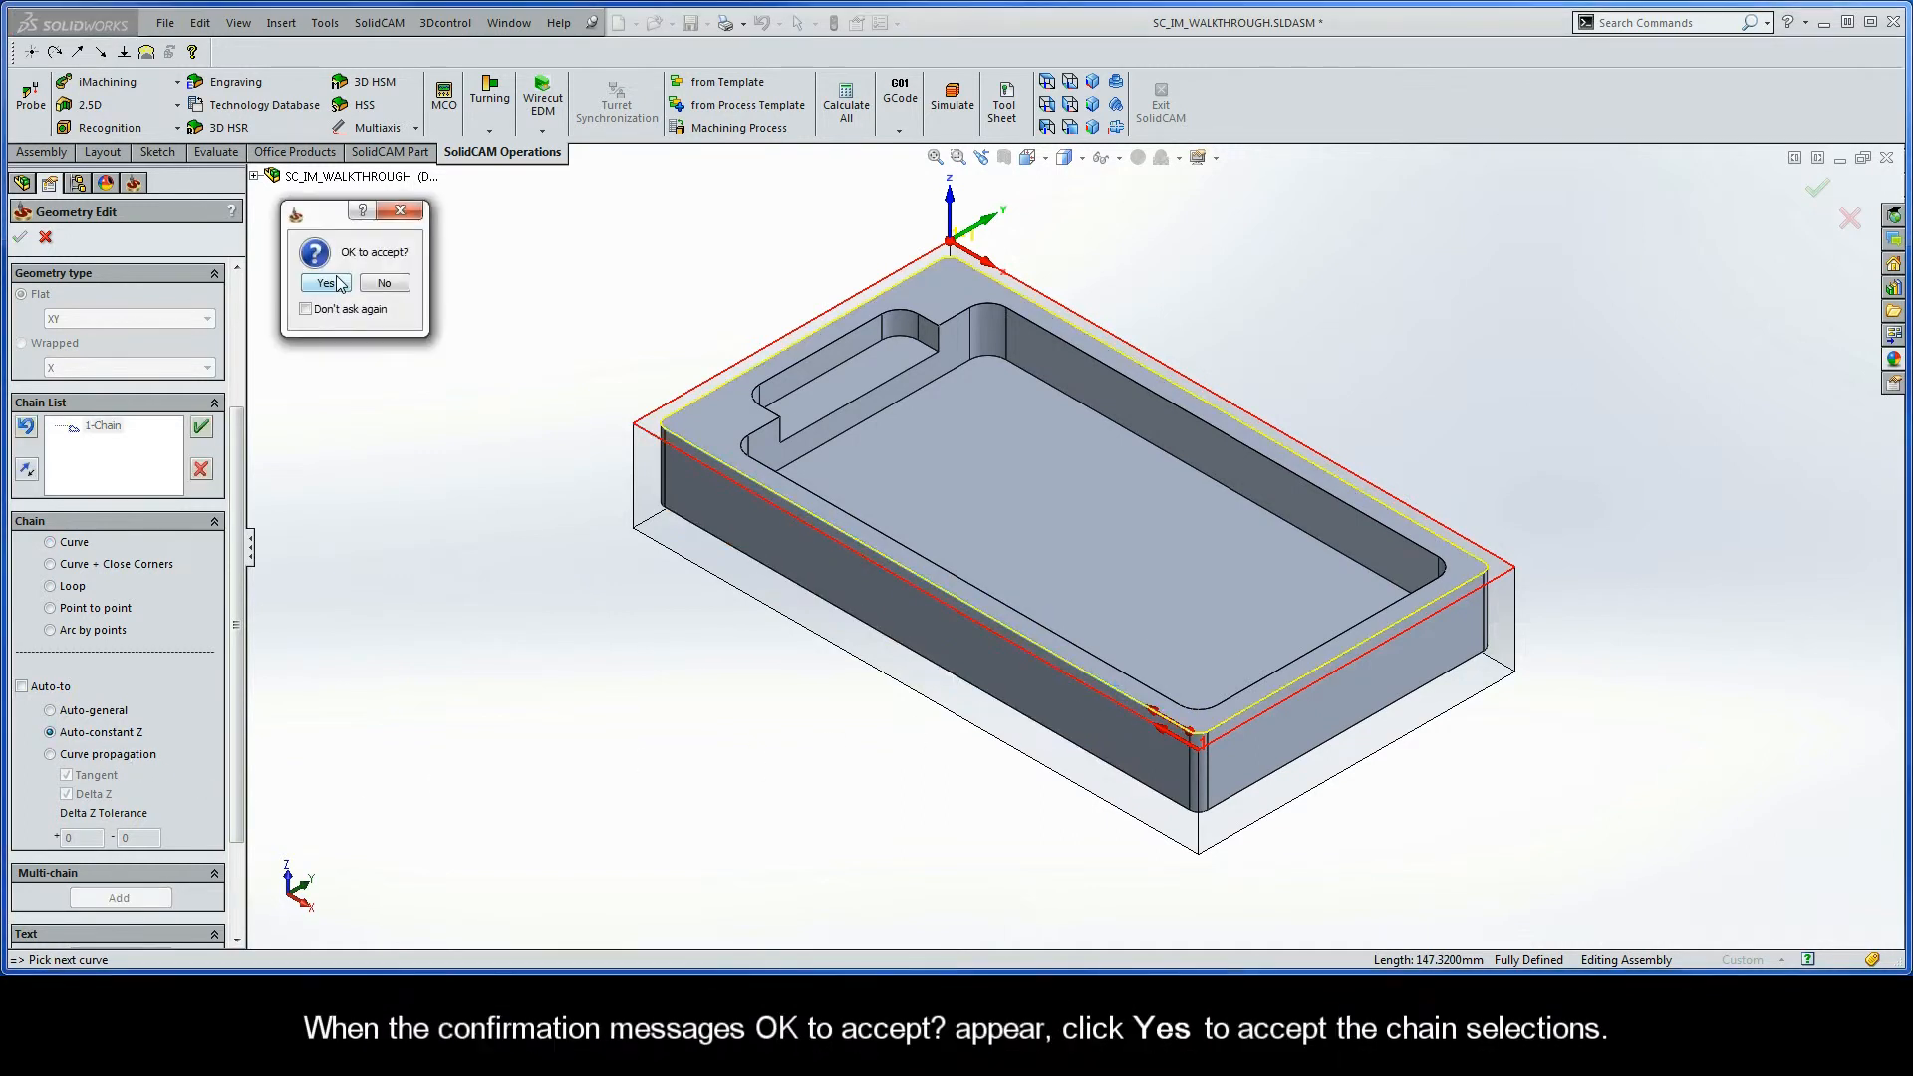
{"action": "left_click", "coordinate": [327, 284]}
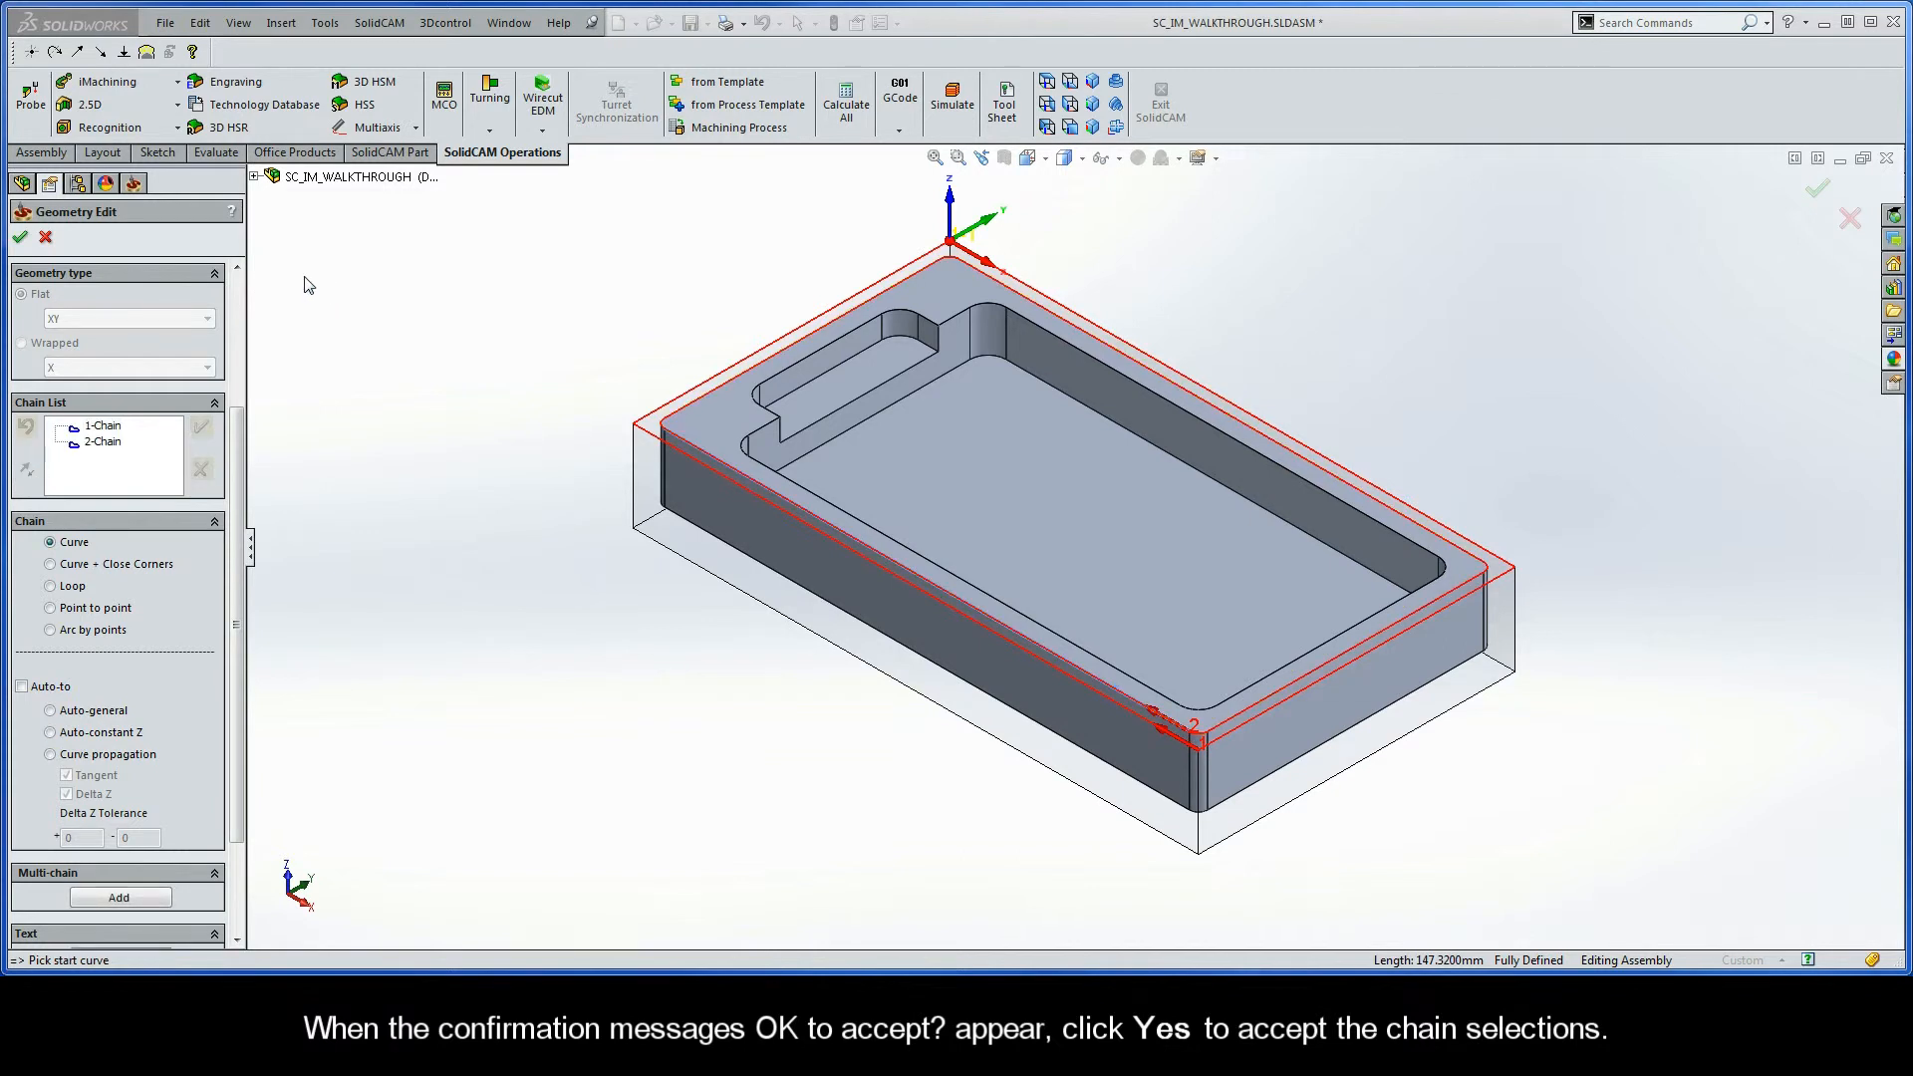
Mark the outer stock chain as open and accept the geometry.
{"action": "right_click", "coordinate": [108, 426]}
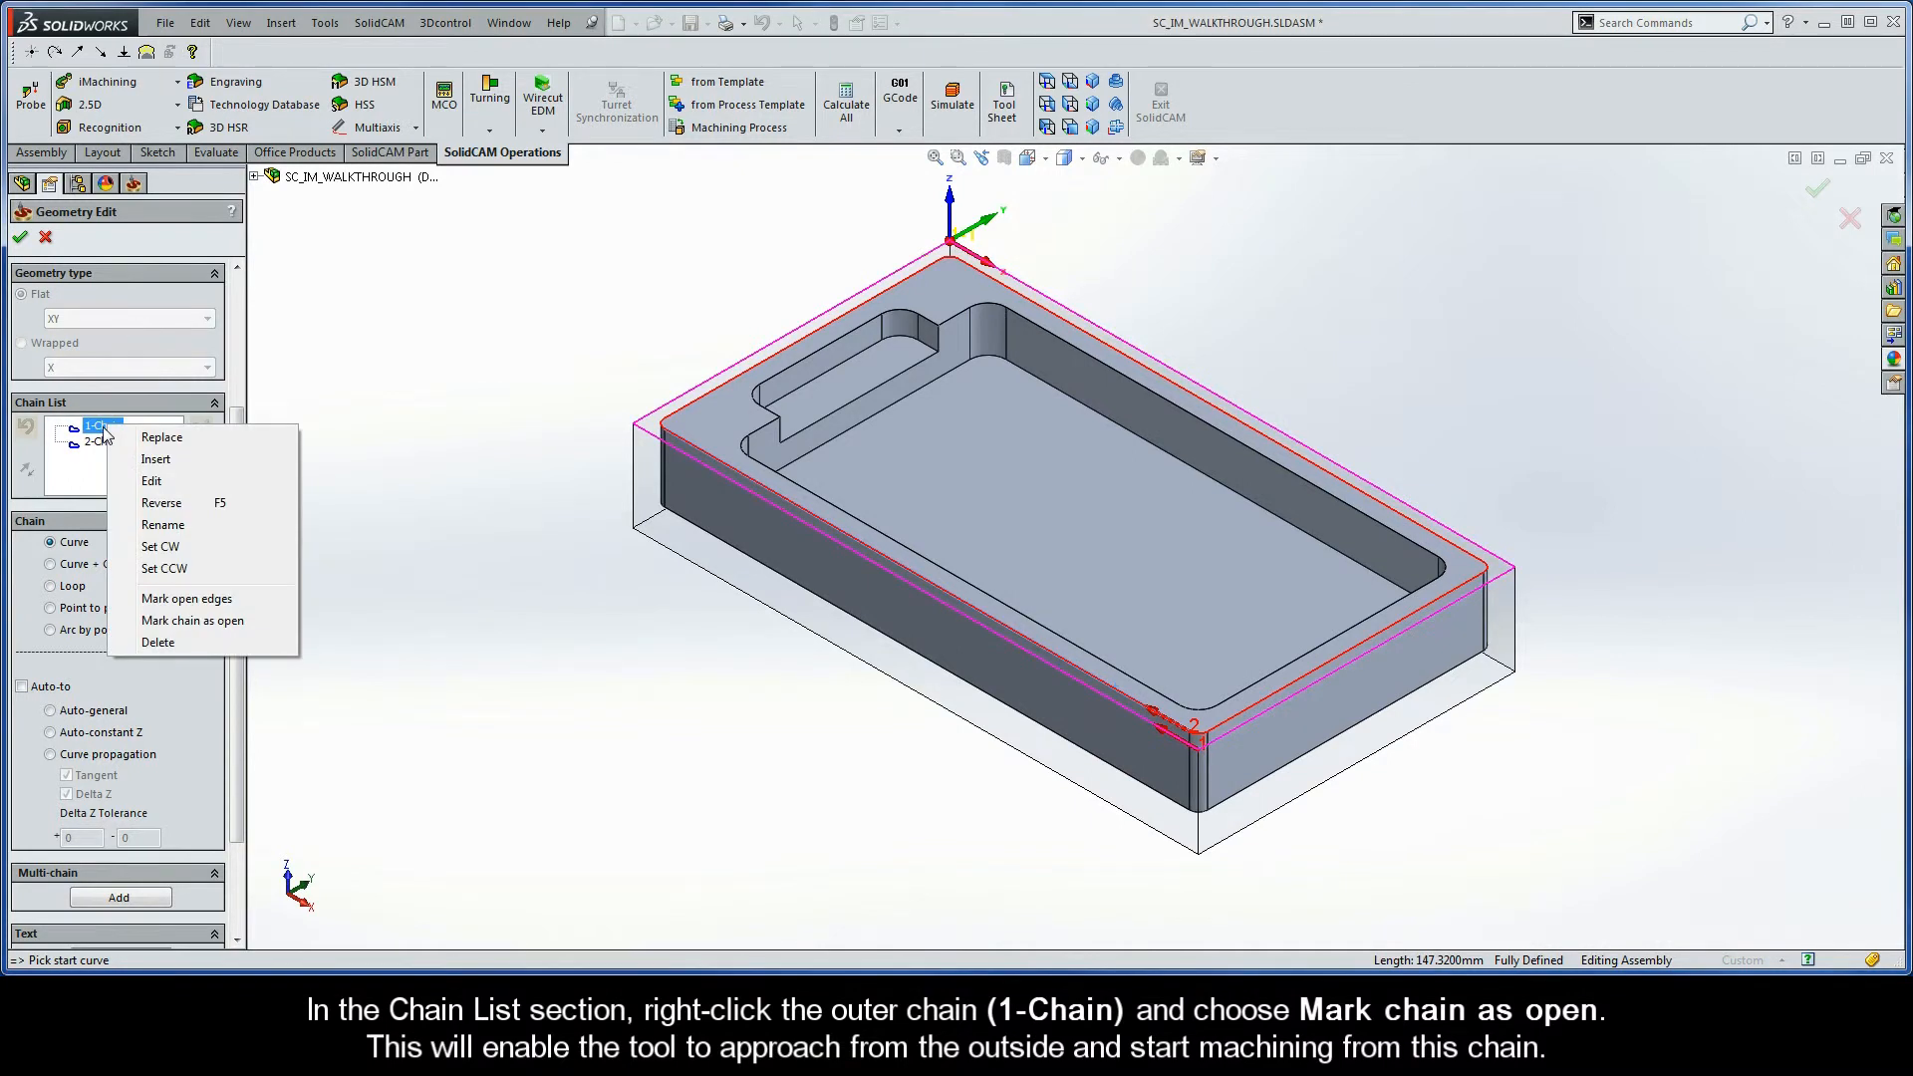
{"action": "left_click", "coordinate": [232, 627]}
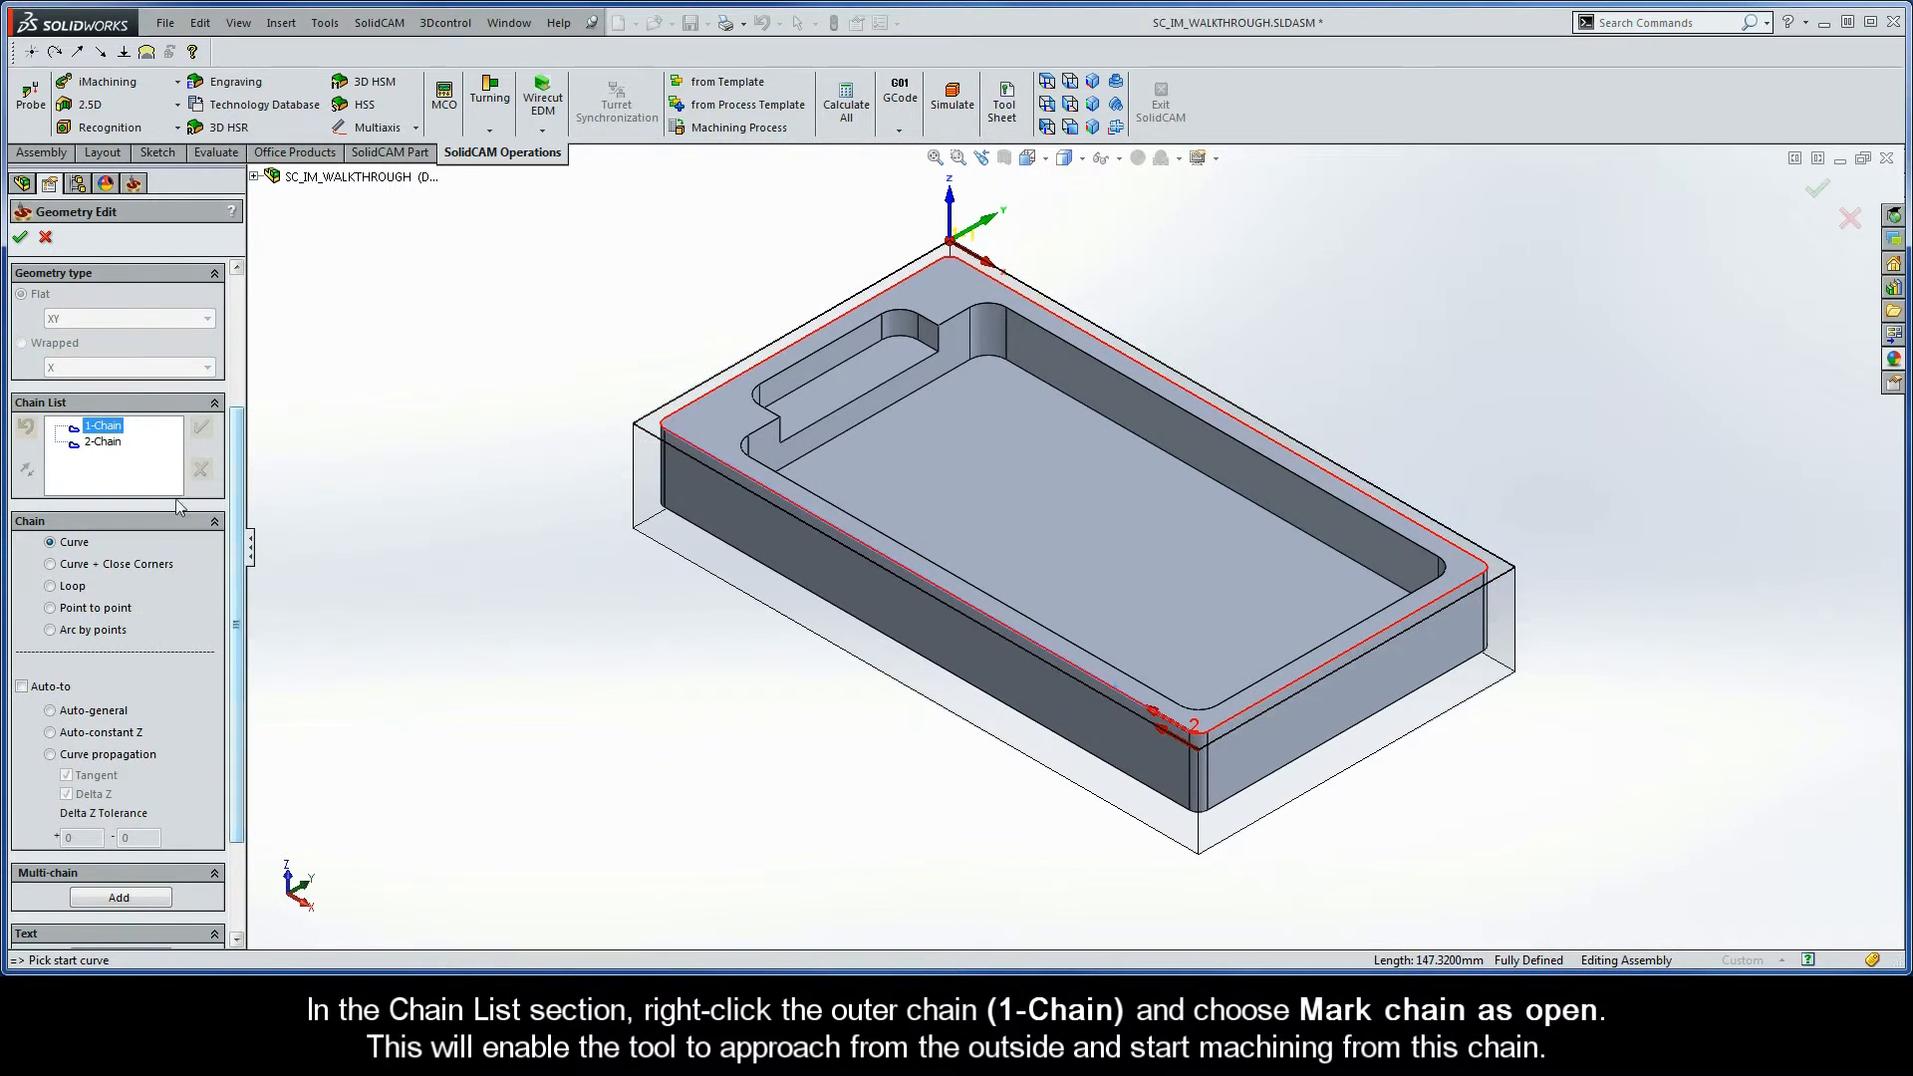
{"action": "left_click", "coordinate": [20, 239]}
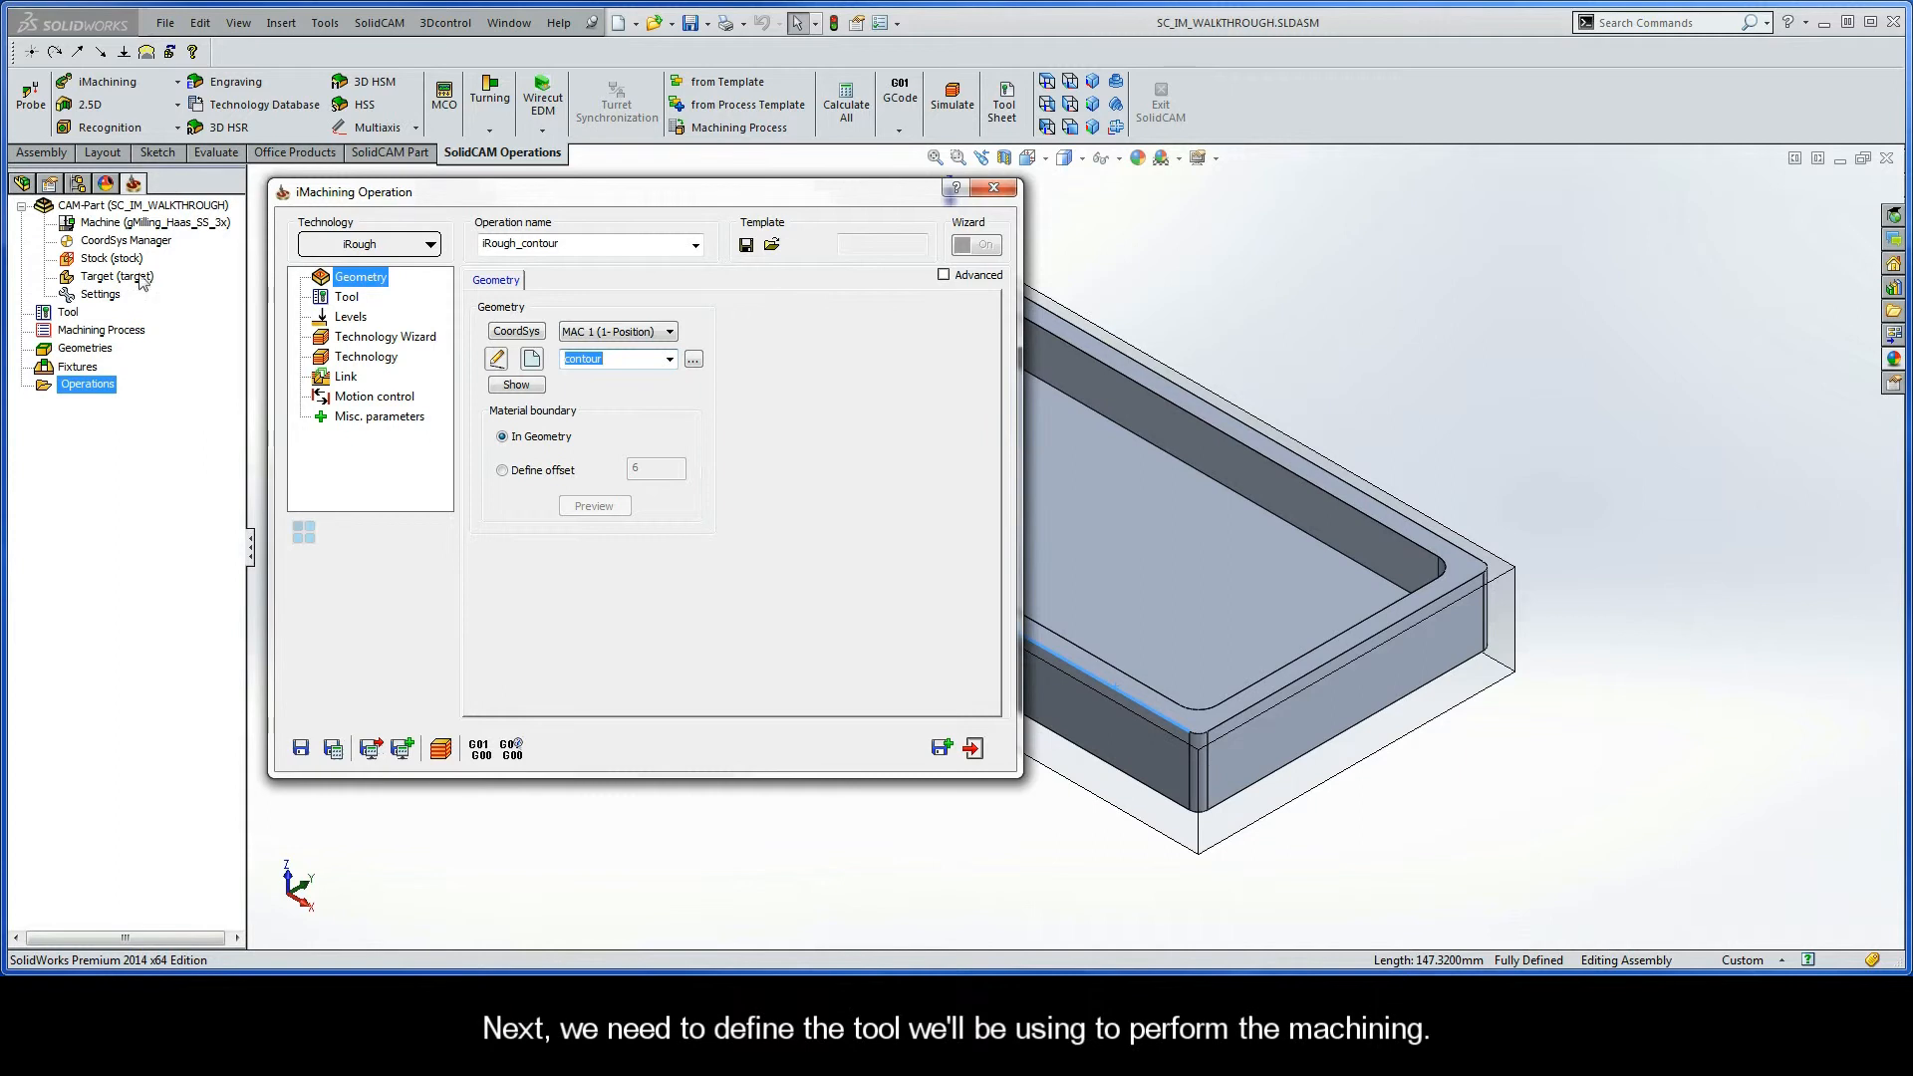
Add a new END MILL milling tool for the operation.
{"action": "left_click", "coordinate": [347, 299]}
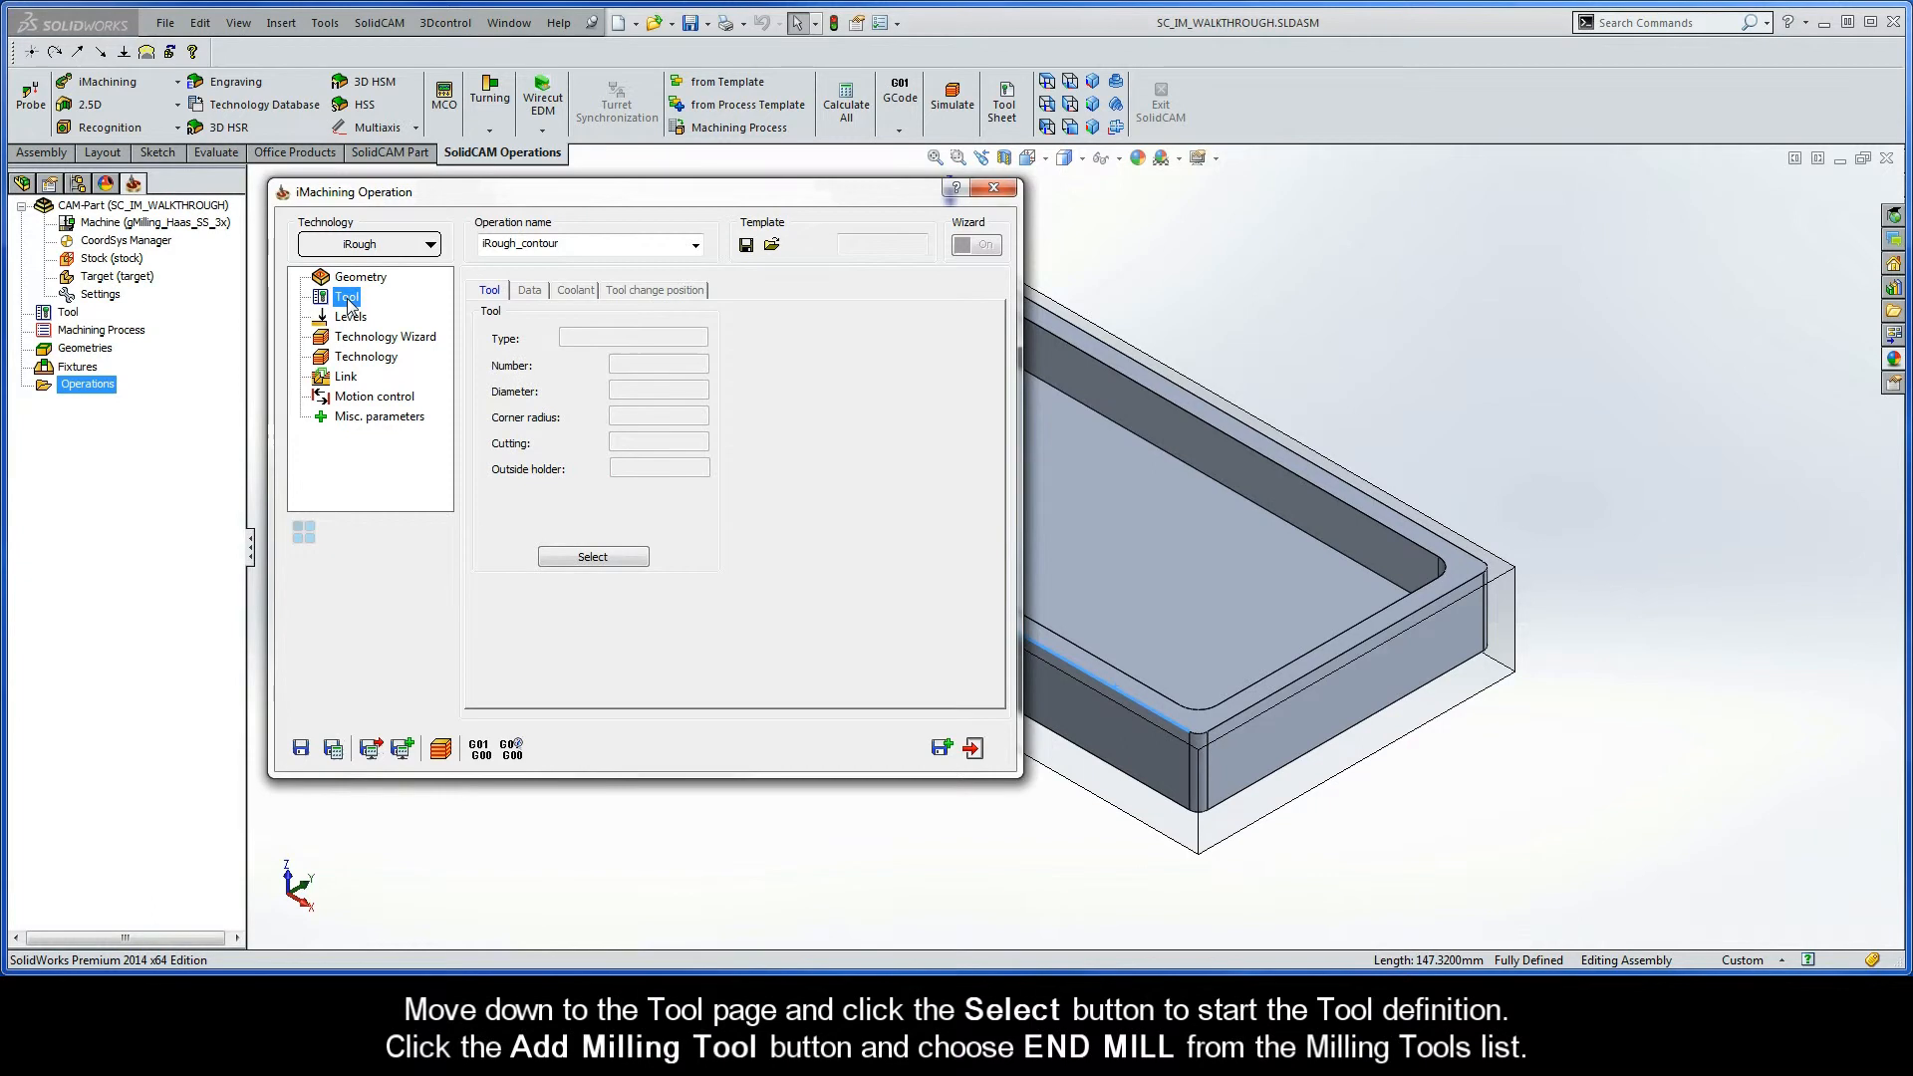
{"action": "left_click", "coordinate": [594, 555]}
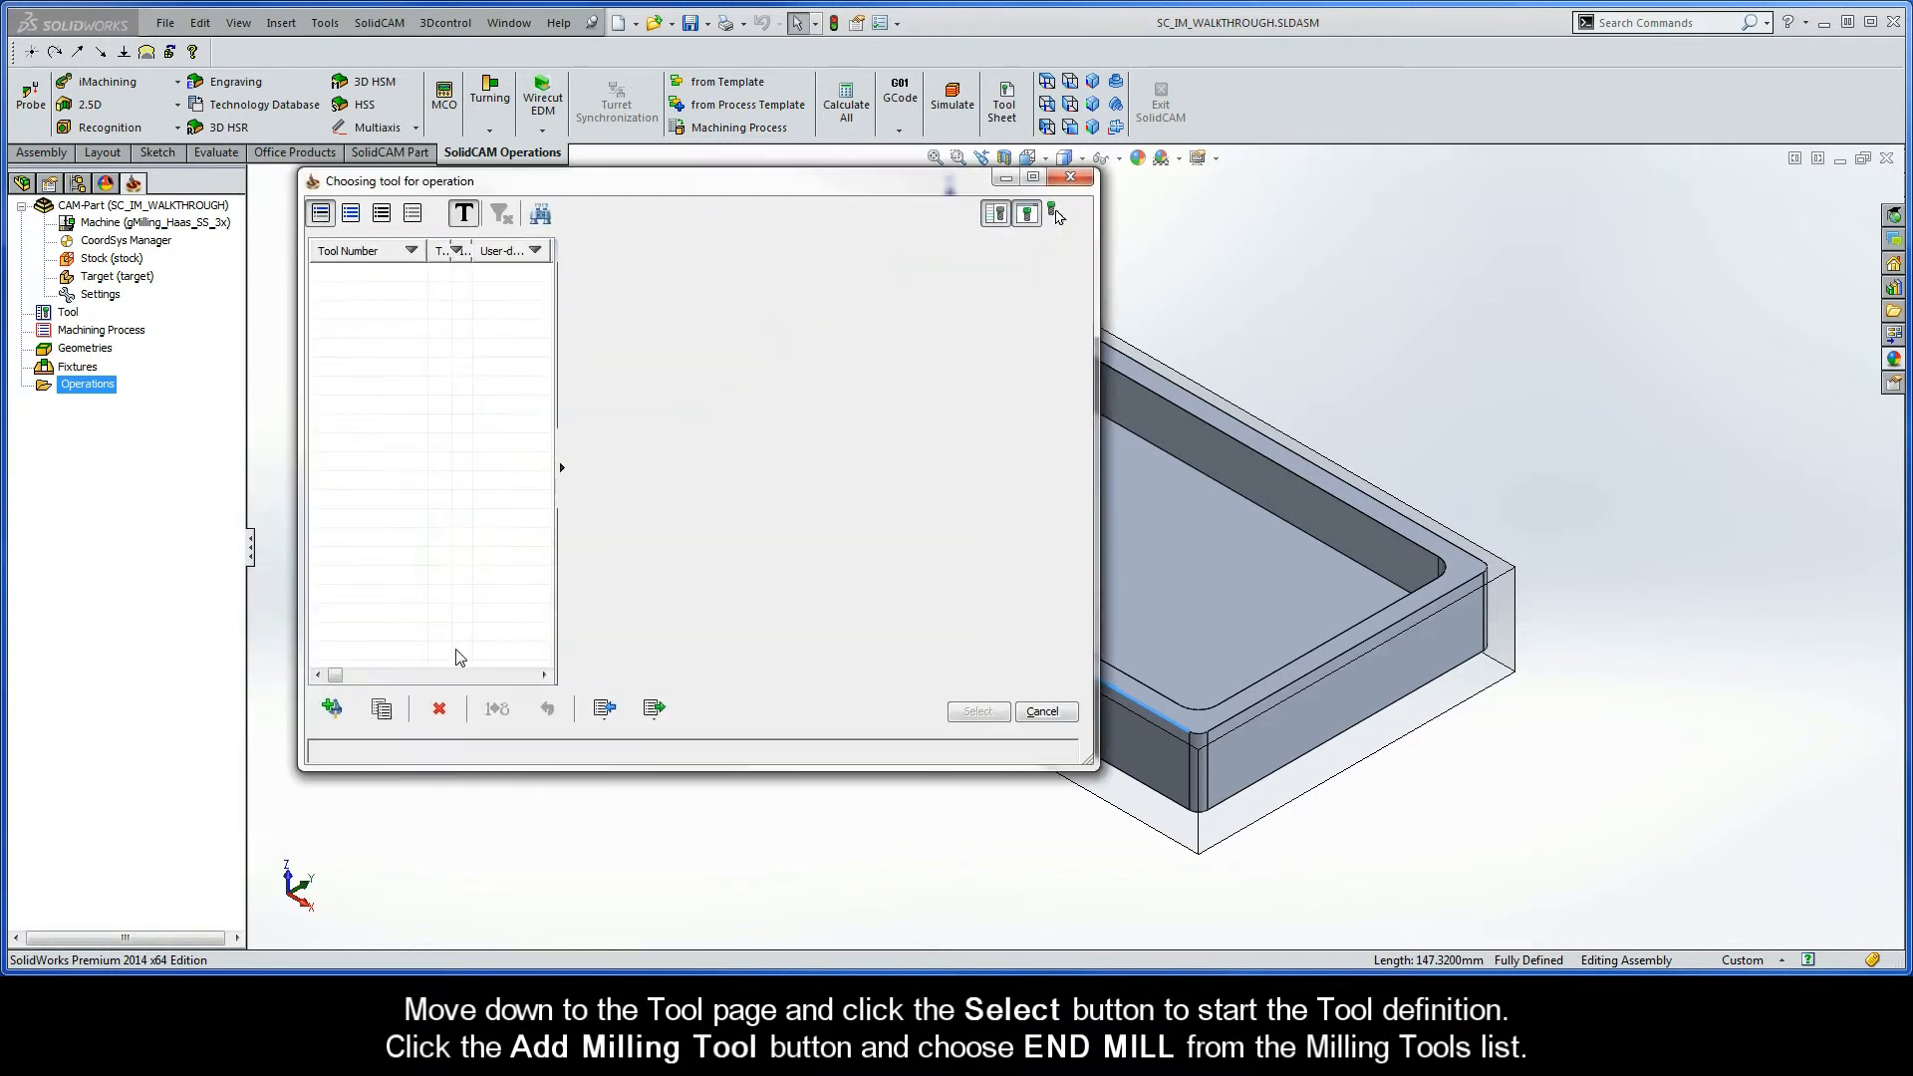
{"action": "left_click", "coordinate": [332, 710]}
{"action": "left_click", "coordinate": [586, 297]}
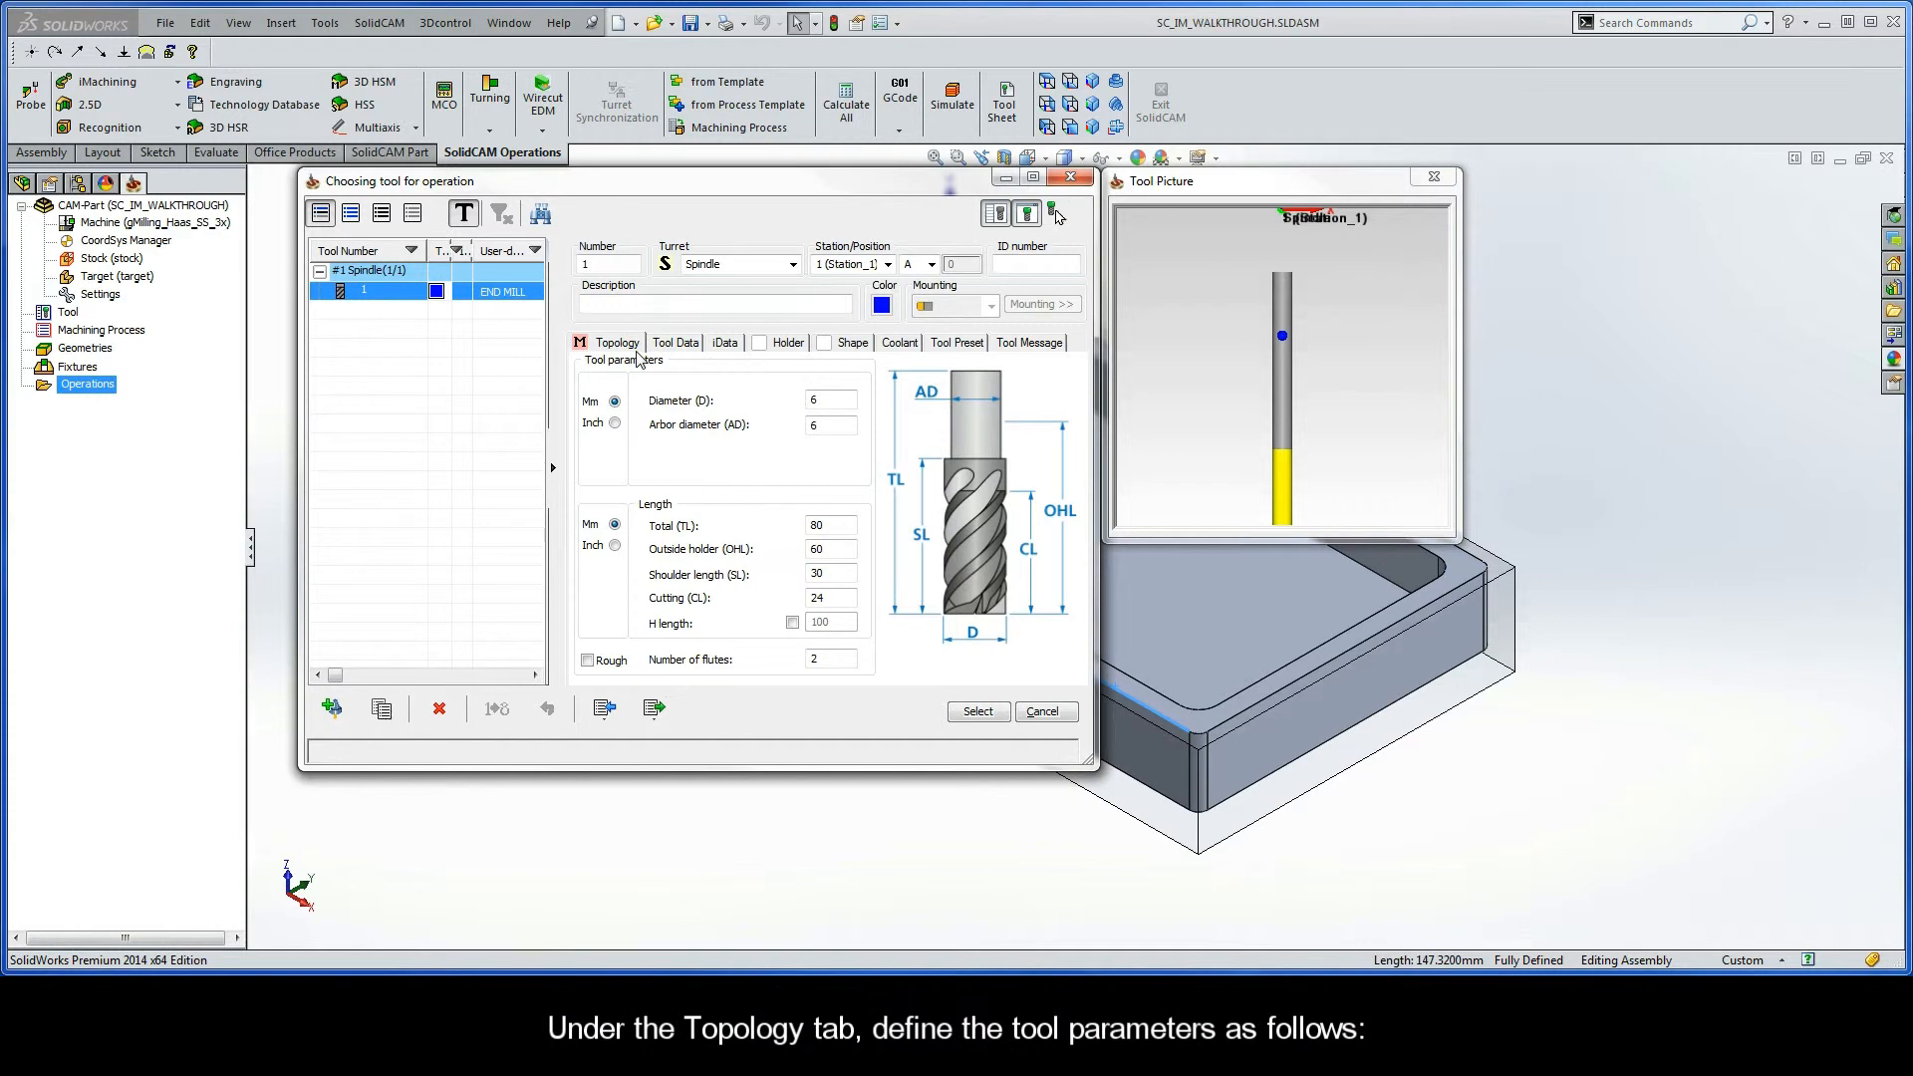
Set the end mill's diameter to 9 mm and its number of flutes to 4, keeping the default lengths.
{"action": "left_click", "coordinate": [802, 399]}
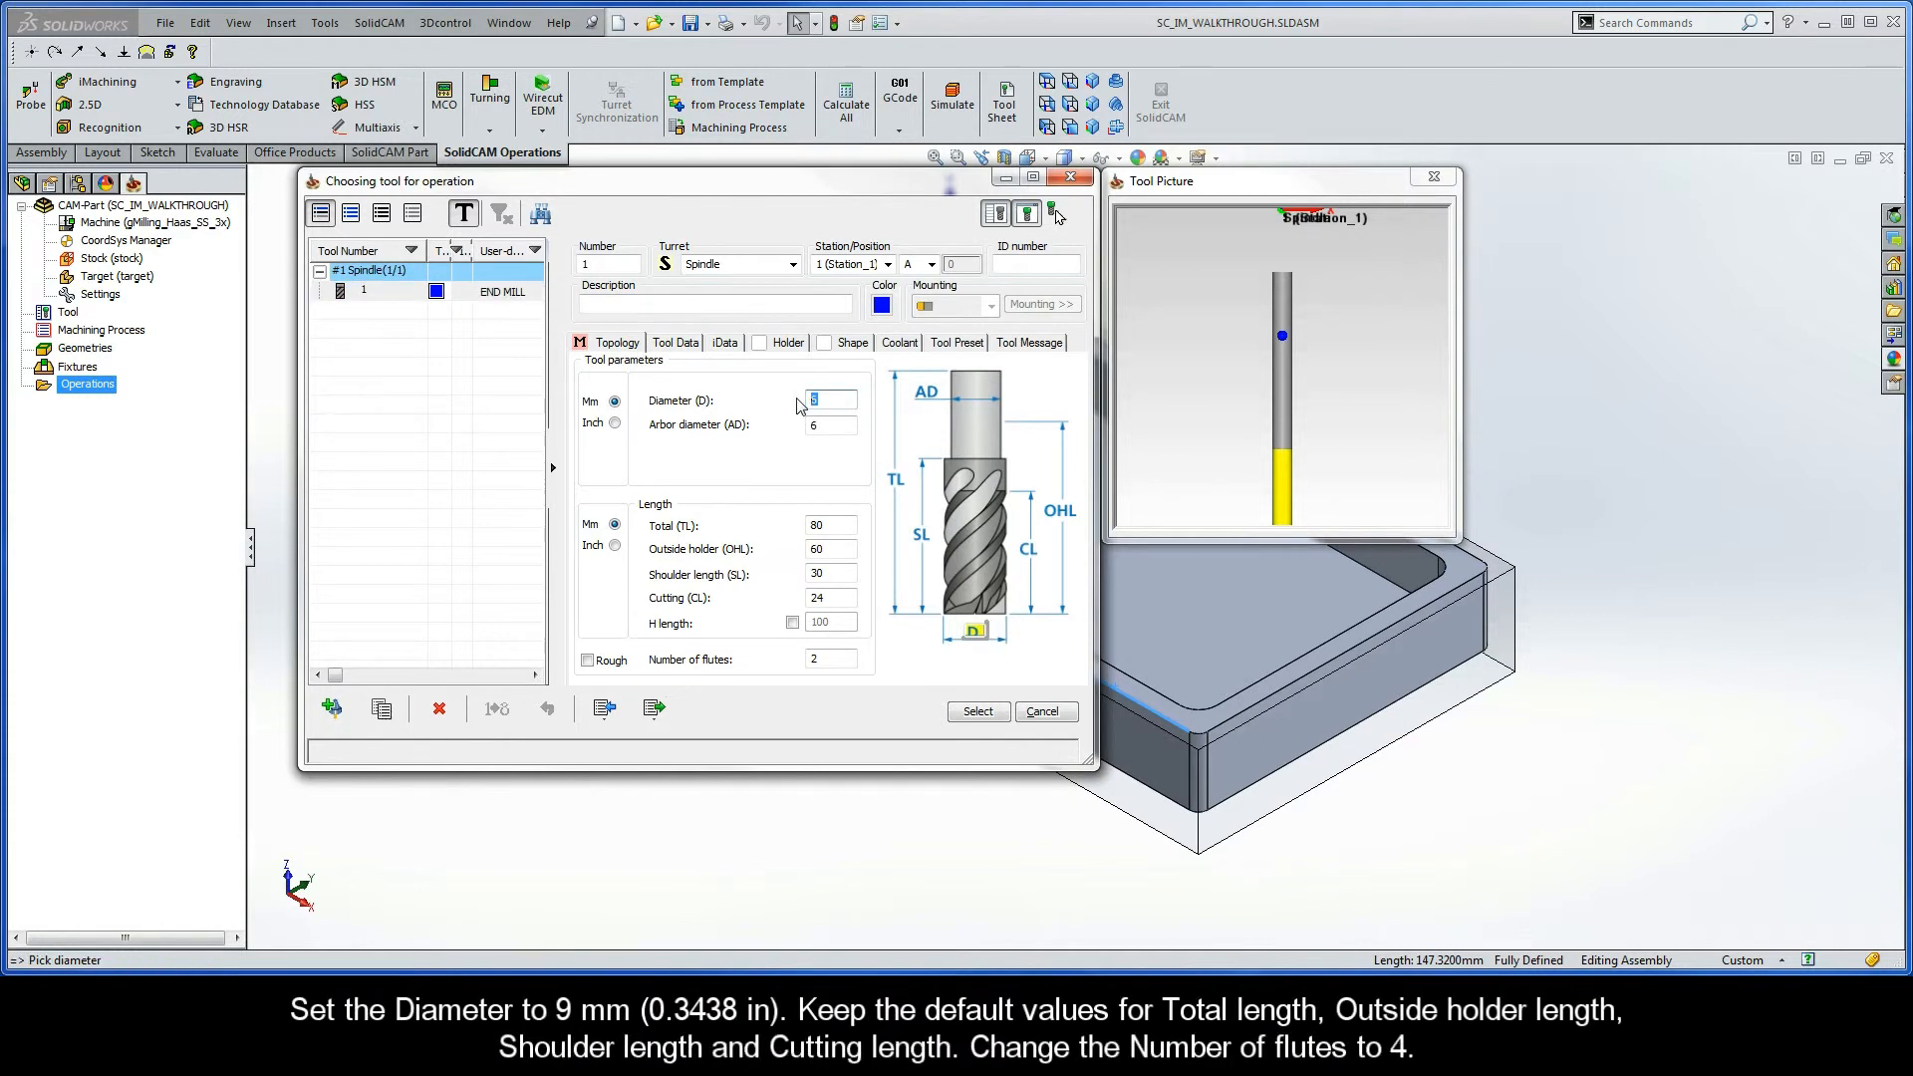
{"action": "type", "text": "9"}
{"action": "left_click", "coordinate": [829, 426]}
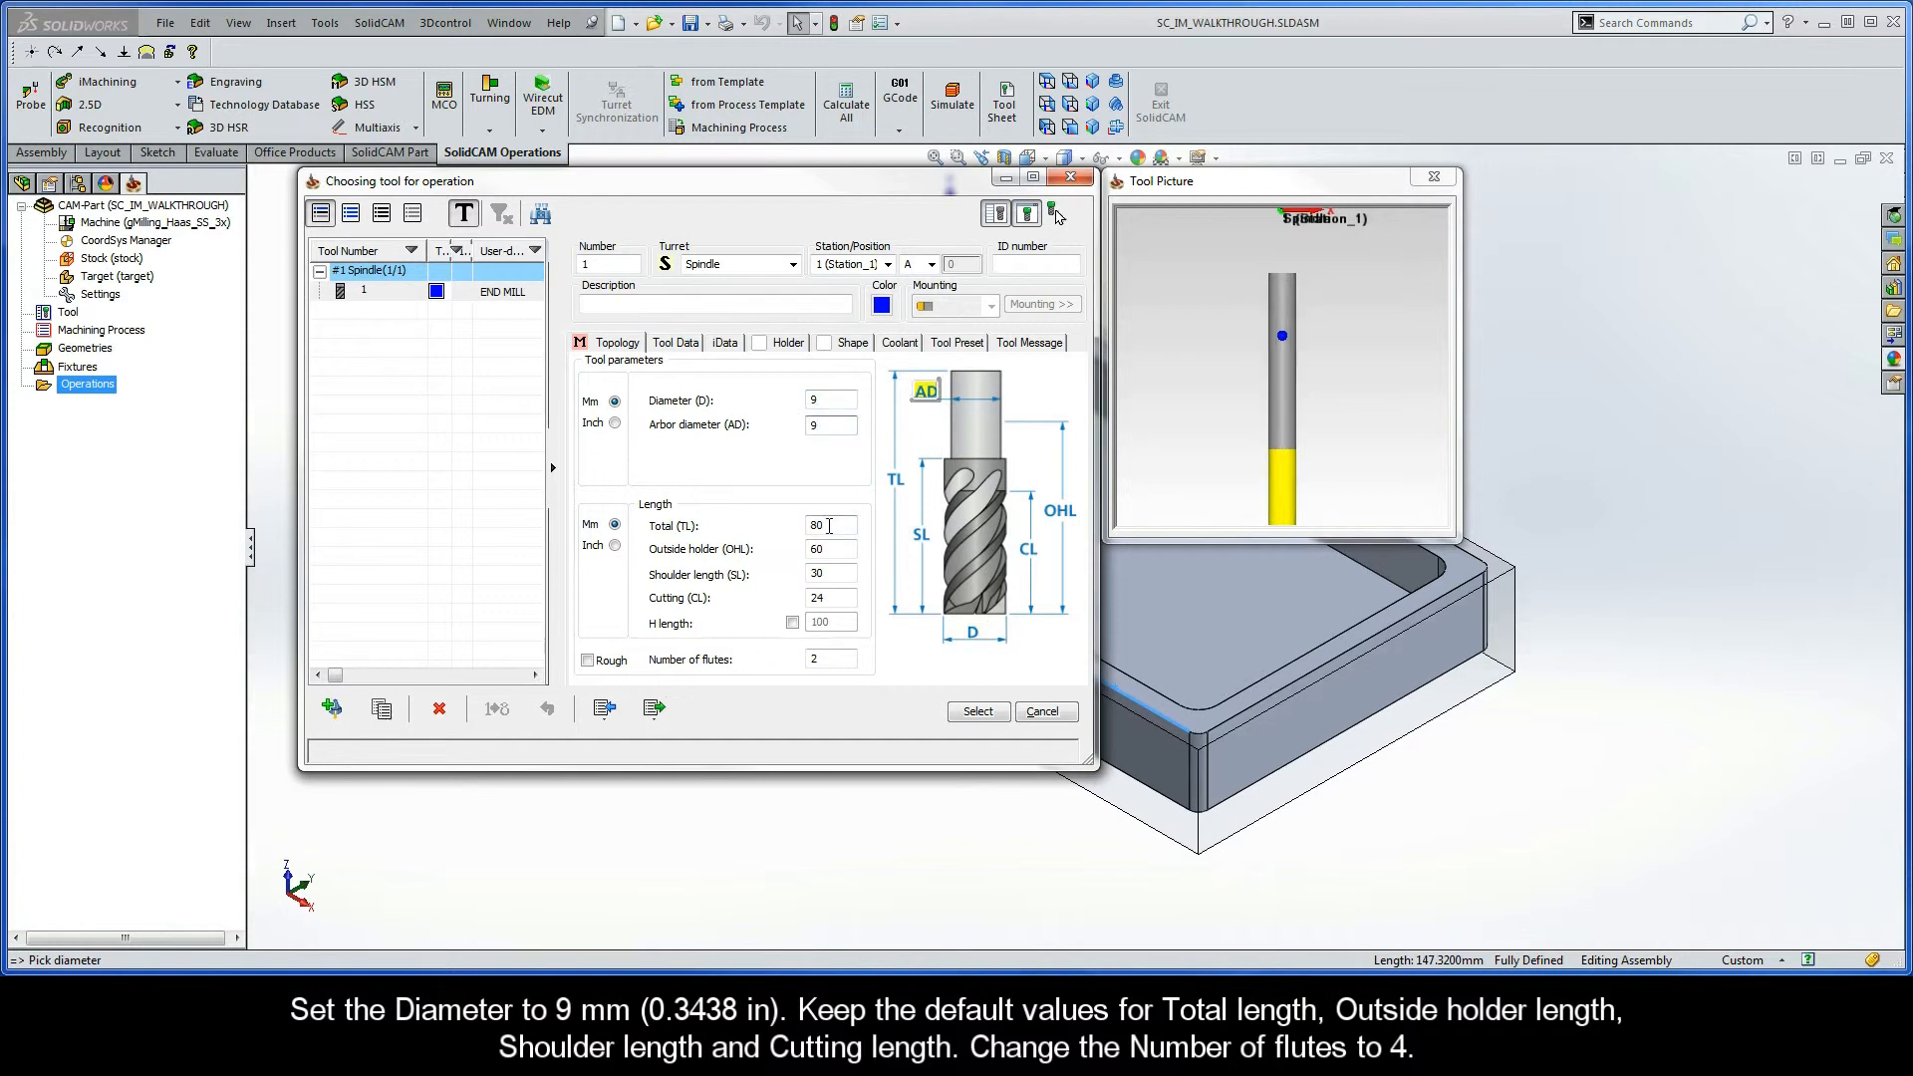
{"action": "key", "text": "Tab"}
{"action": "key", "text": "Tab"}
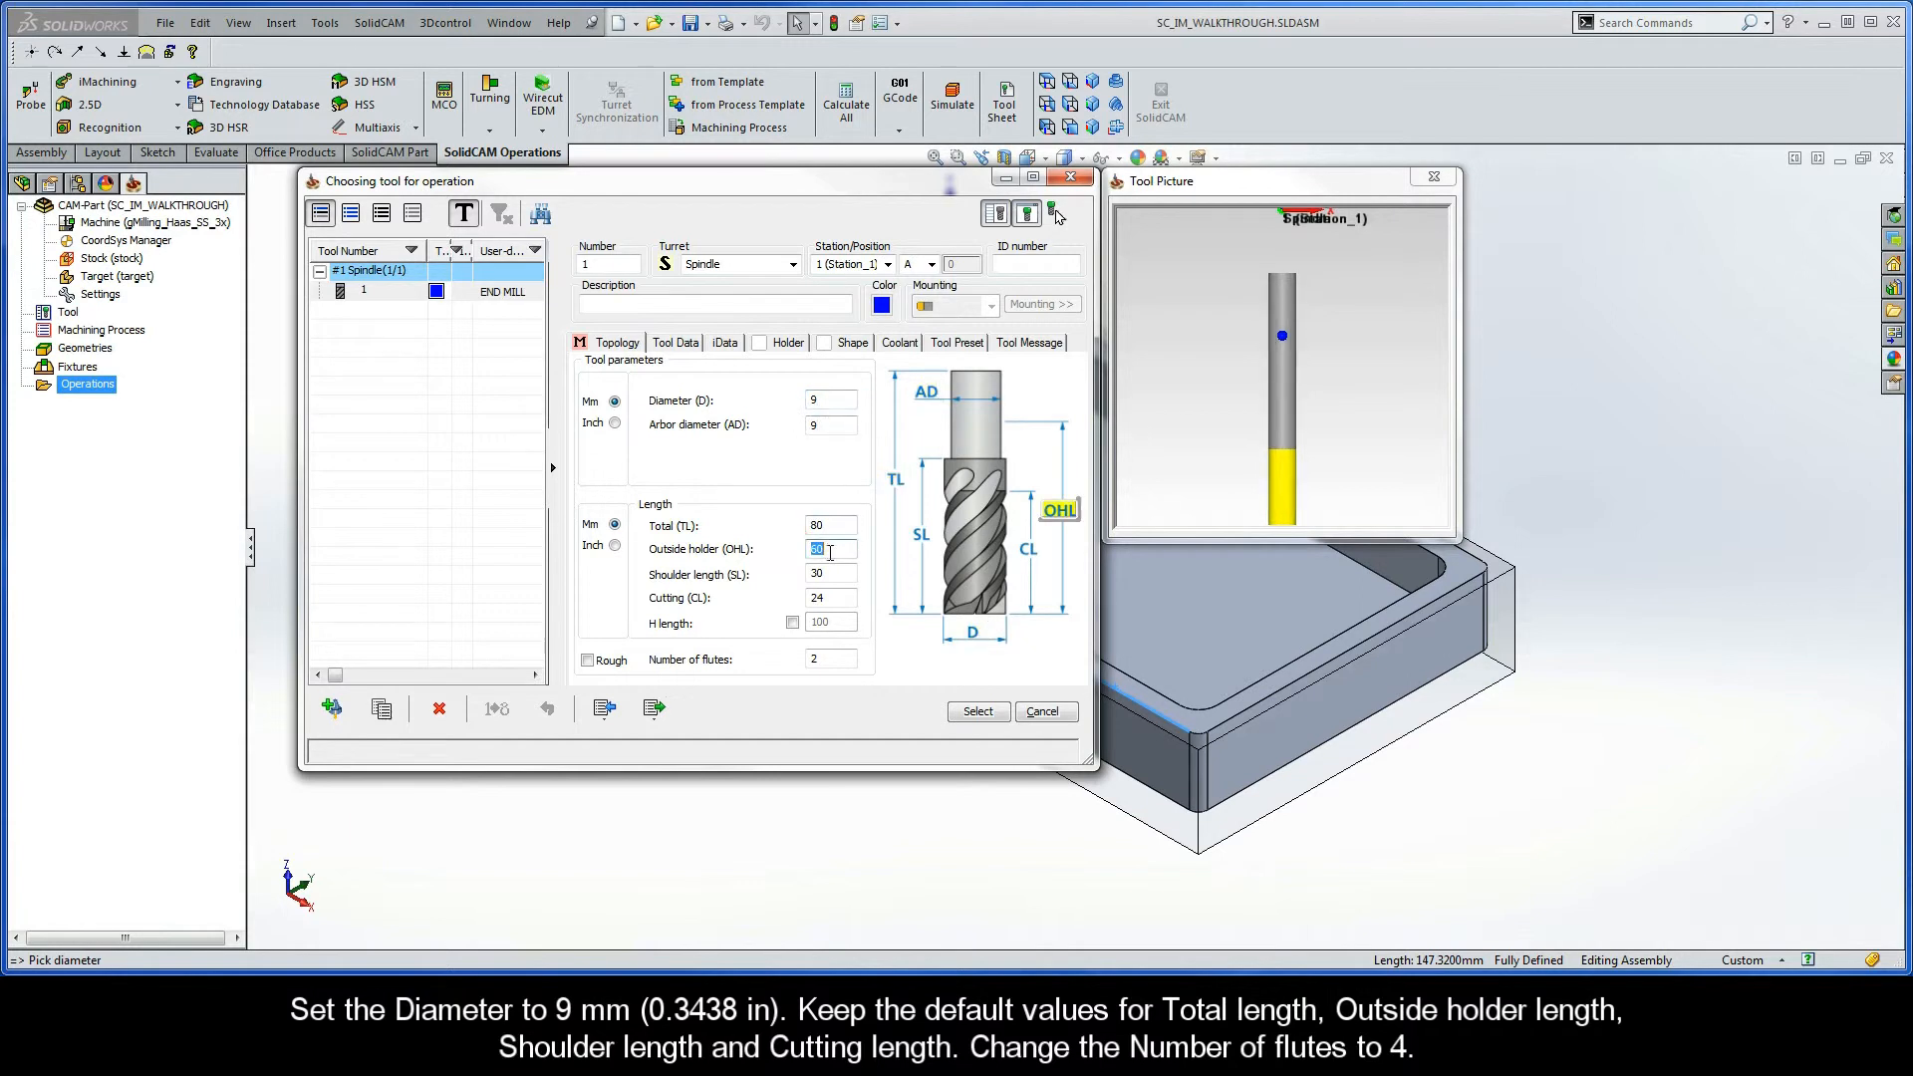
{"action": "left_click", "coordinate": [830, 572]}
{"action": "left_click", "coordinate": [830, 596]}
{"action": "double_click", "coordinate": [828, 658]}
{"action": "type", "text": "4"}
Keep the end mill's helical angle at 45 (Medium) and assign the tool to the operation.
{"action": "left_click", "coordinate": [726, 344]}
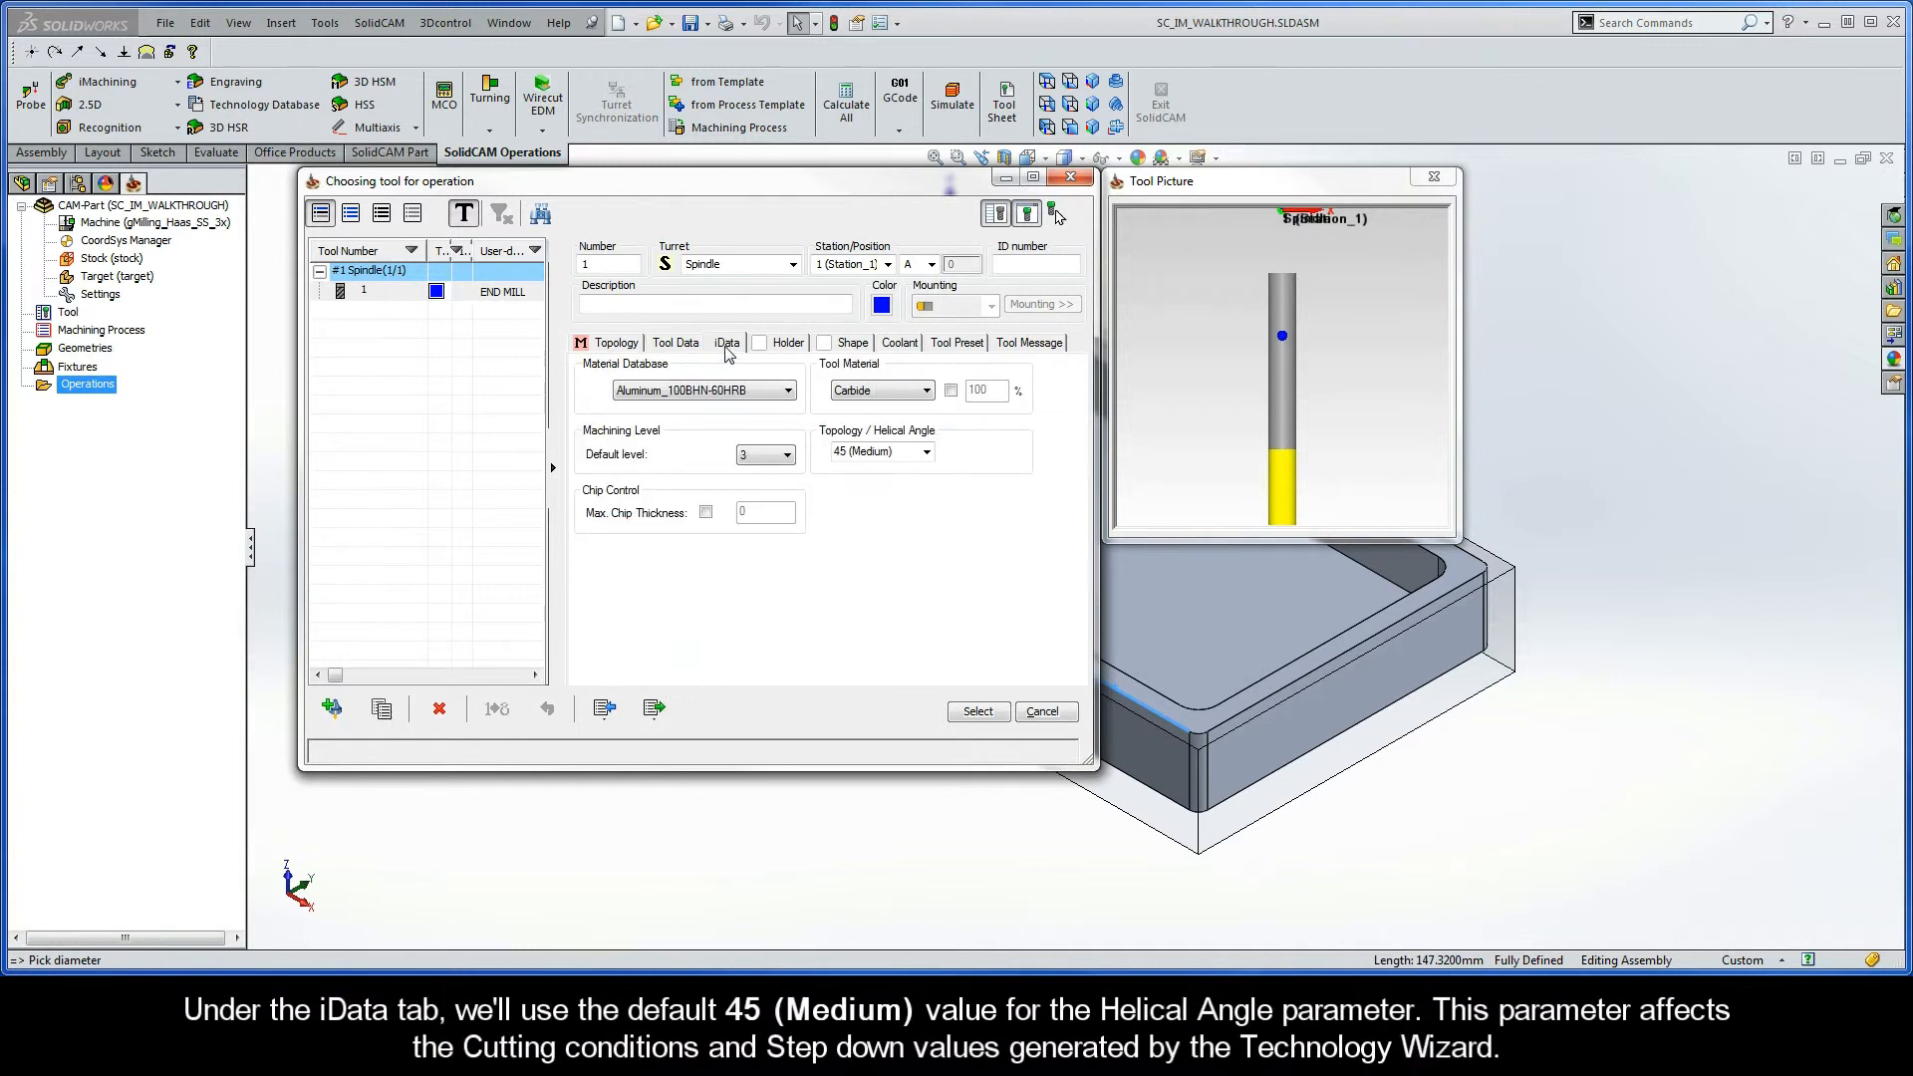
{"action": "left_click", "coordinate": [899, 452]}
{"action": "double_click", "coordinate": [898, 452]}
{"action": "left_click", "coordinate": [979, 715]}
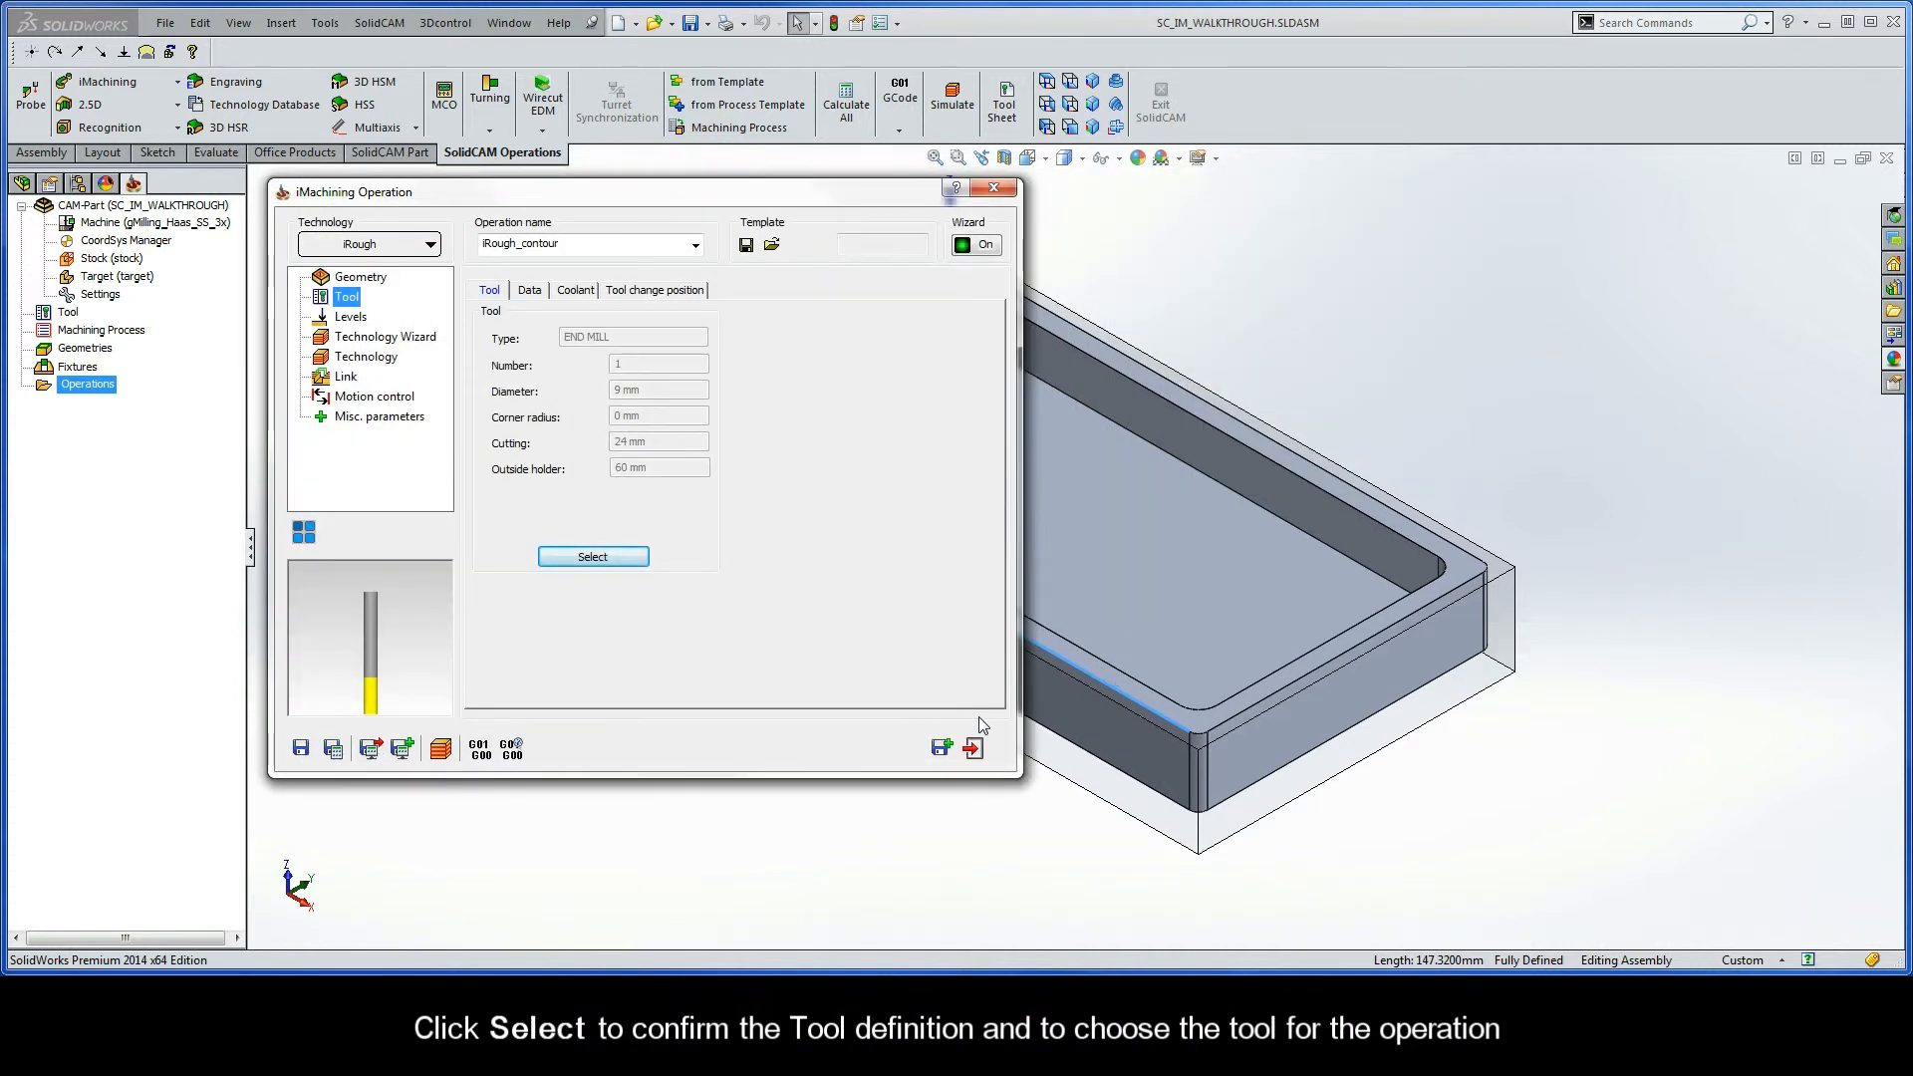
Define the upper milling level by picking the top face of the stock model.
{"action": "left_click", "coordinate": [351, 316]}
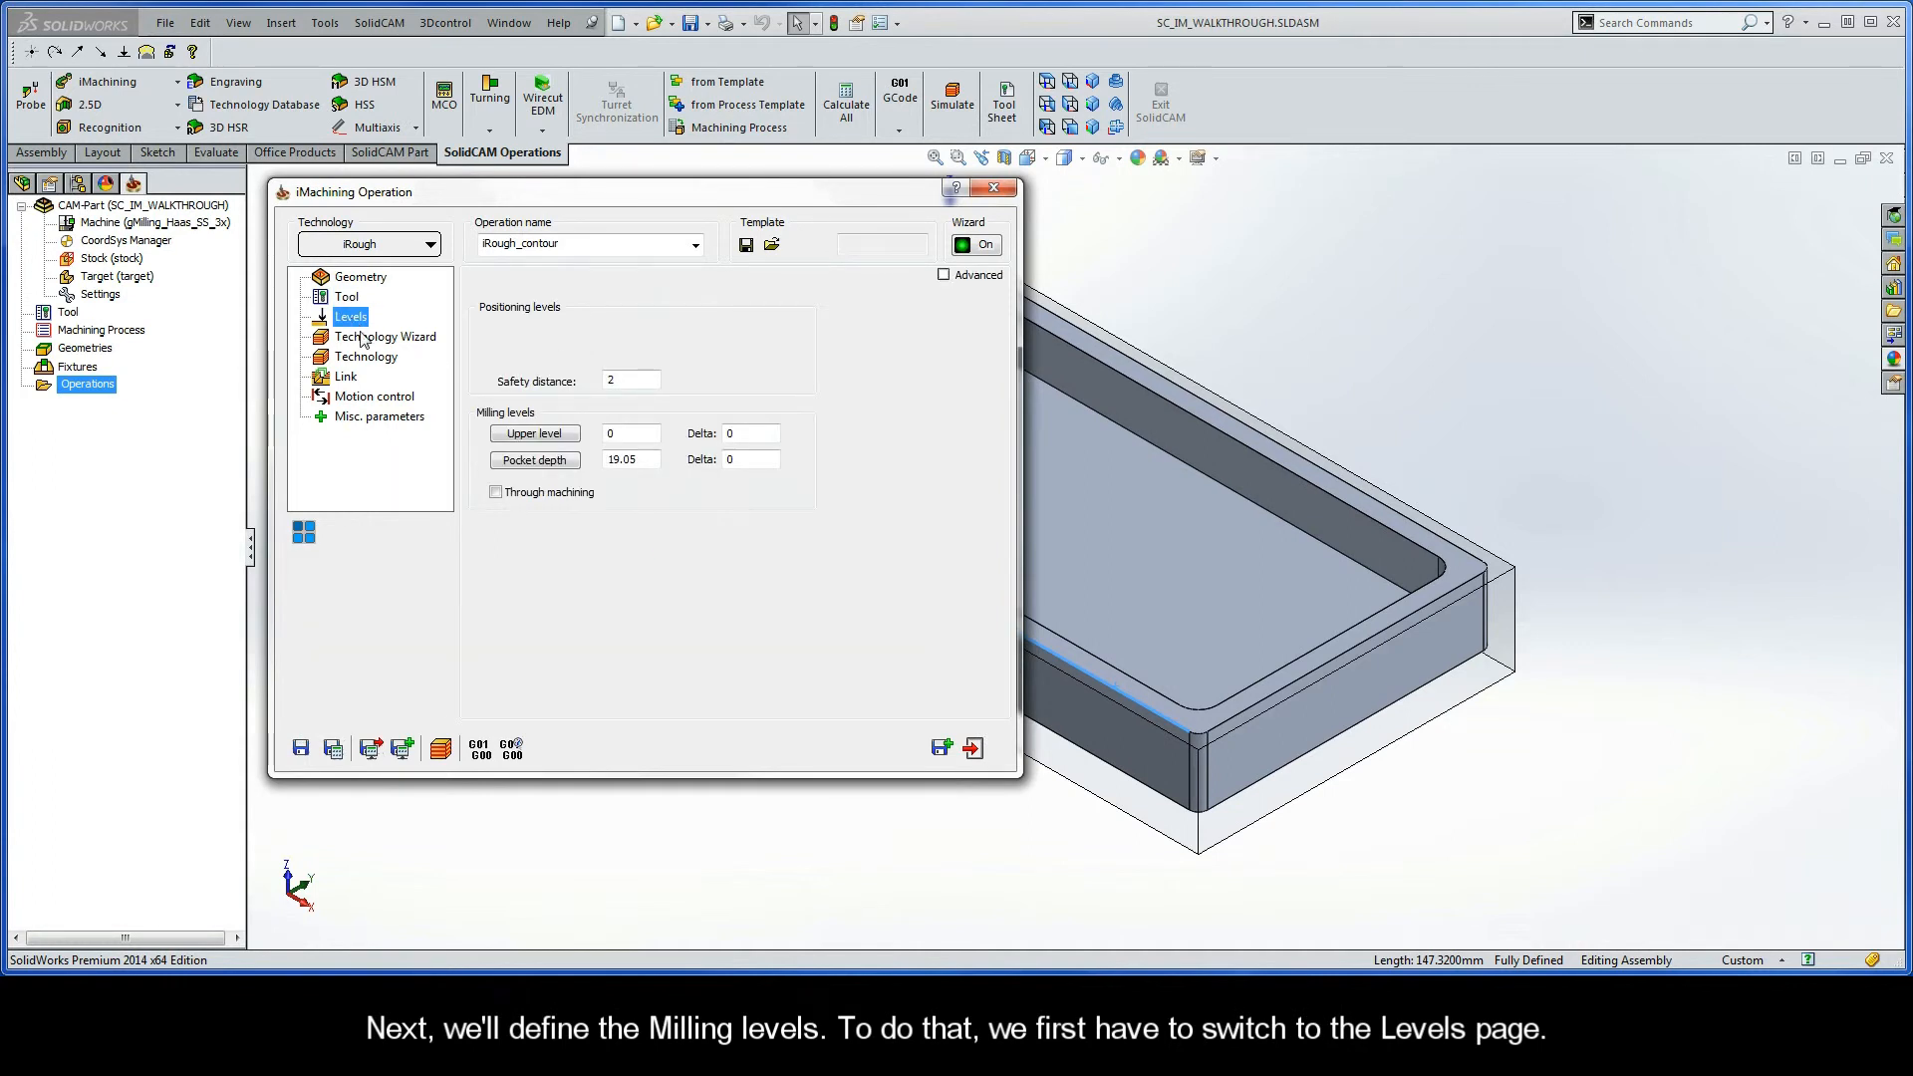
{"action": "left_click", "coordinate": [535, 436]}
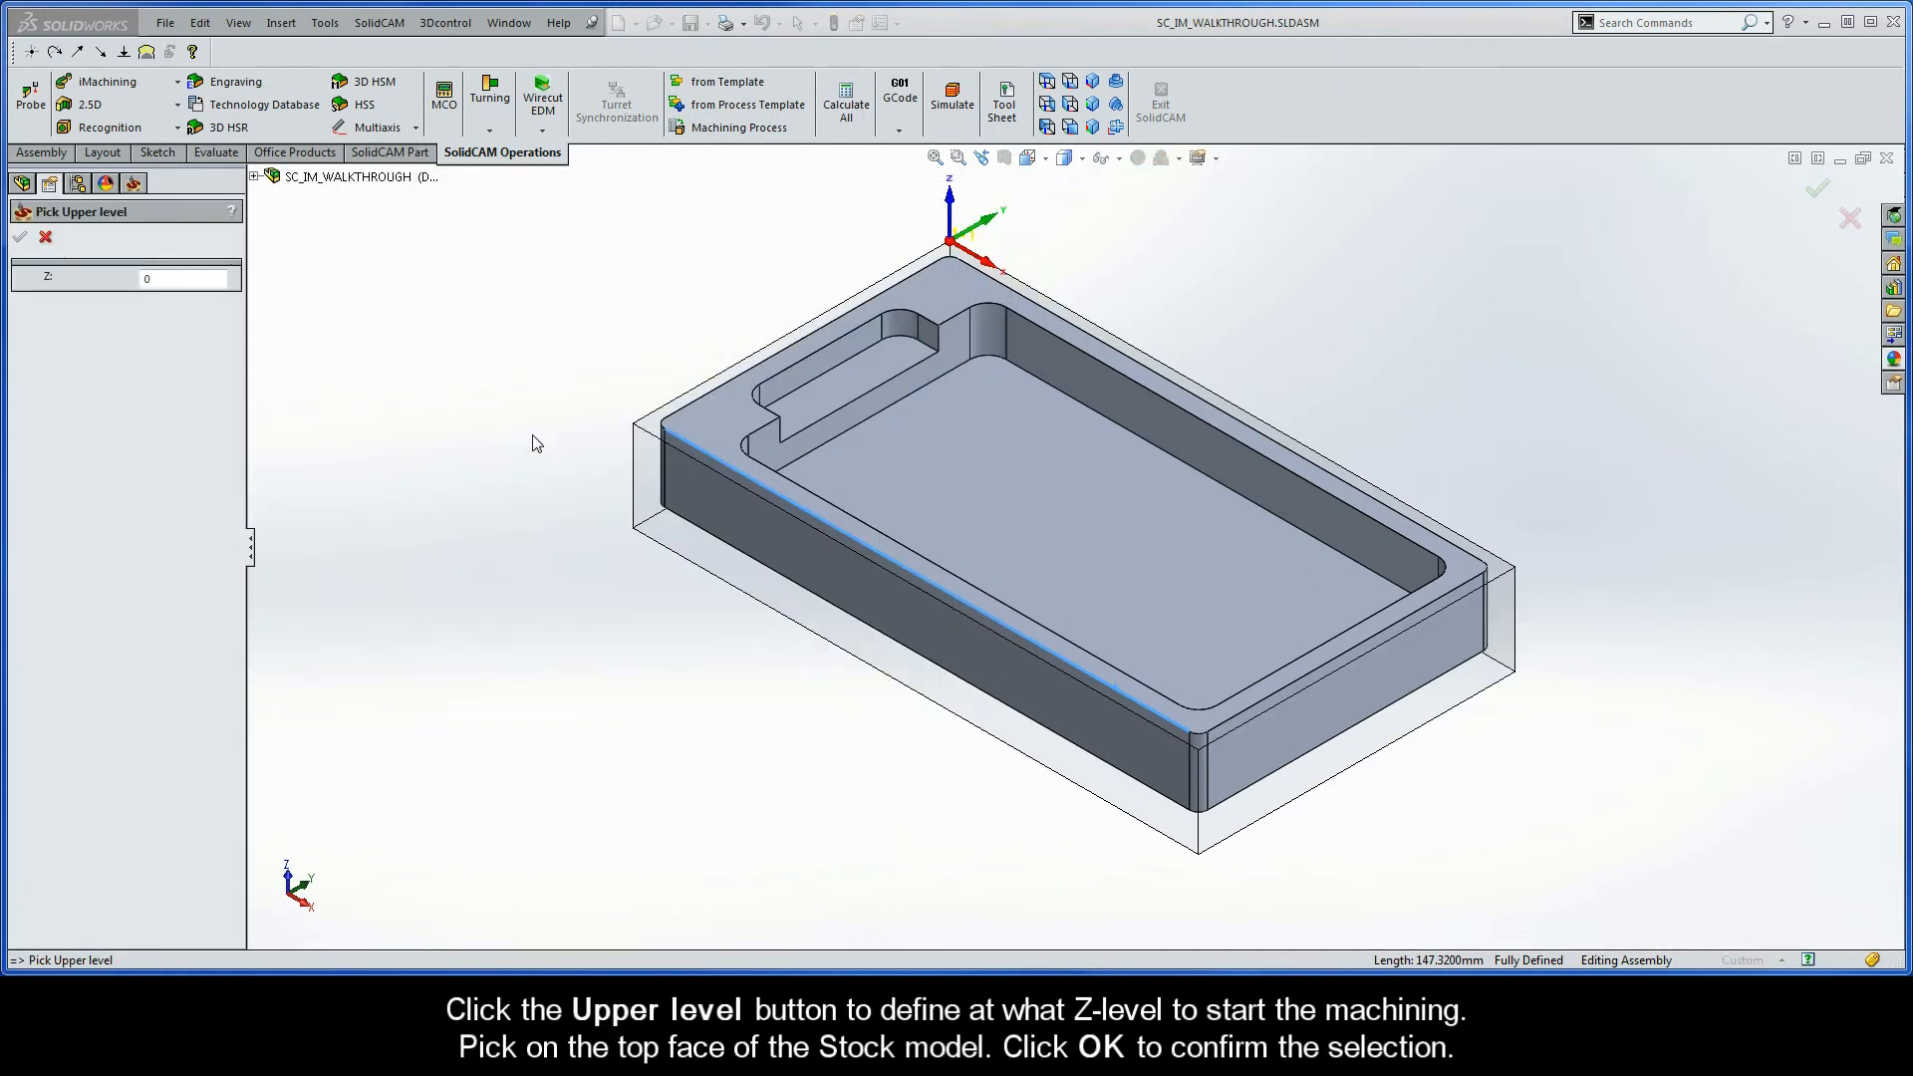
{"action": "left_click", "coordinate": [651, 423]}
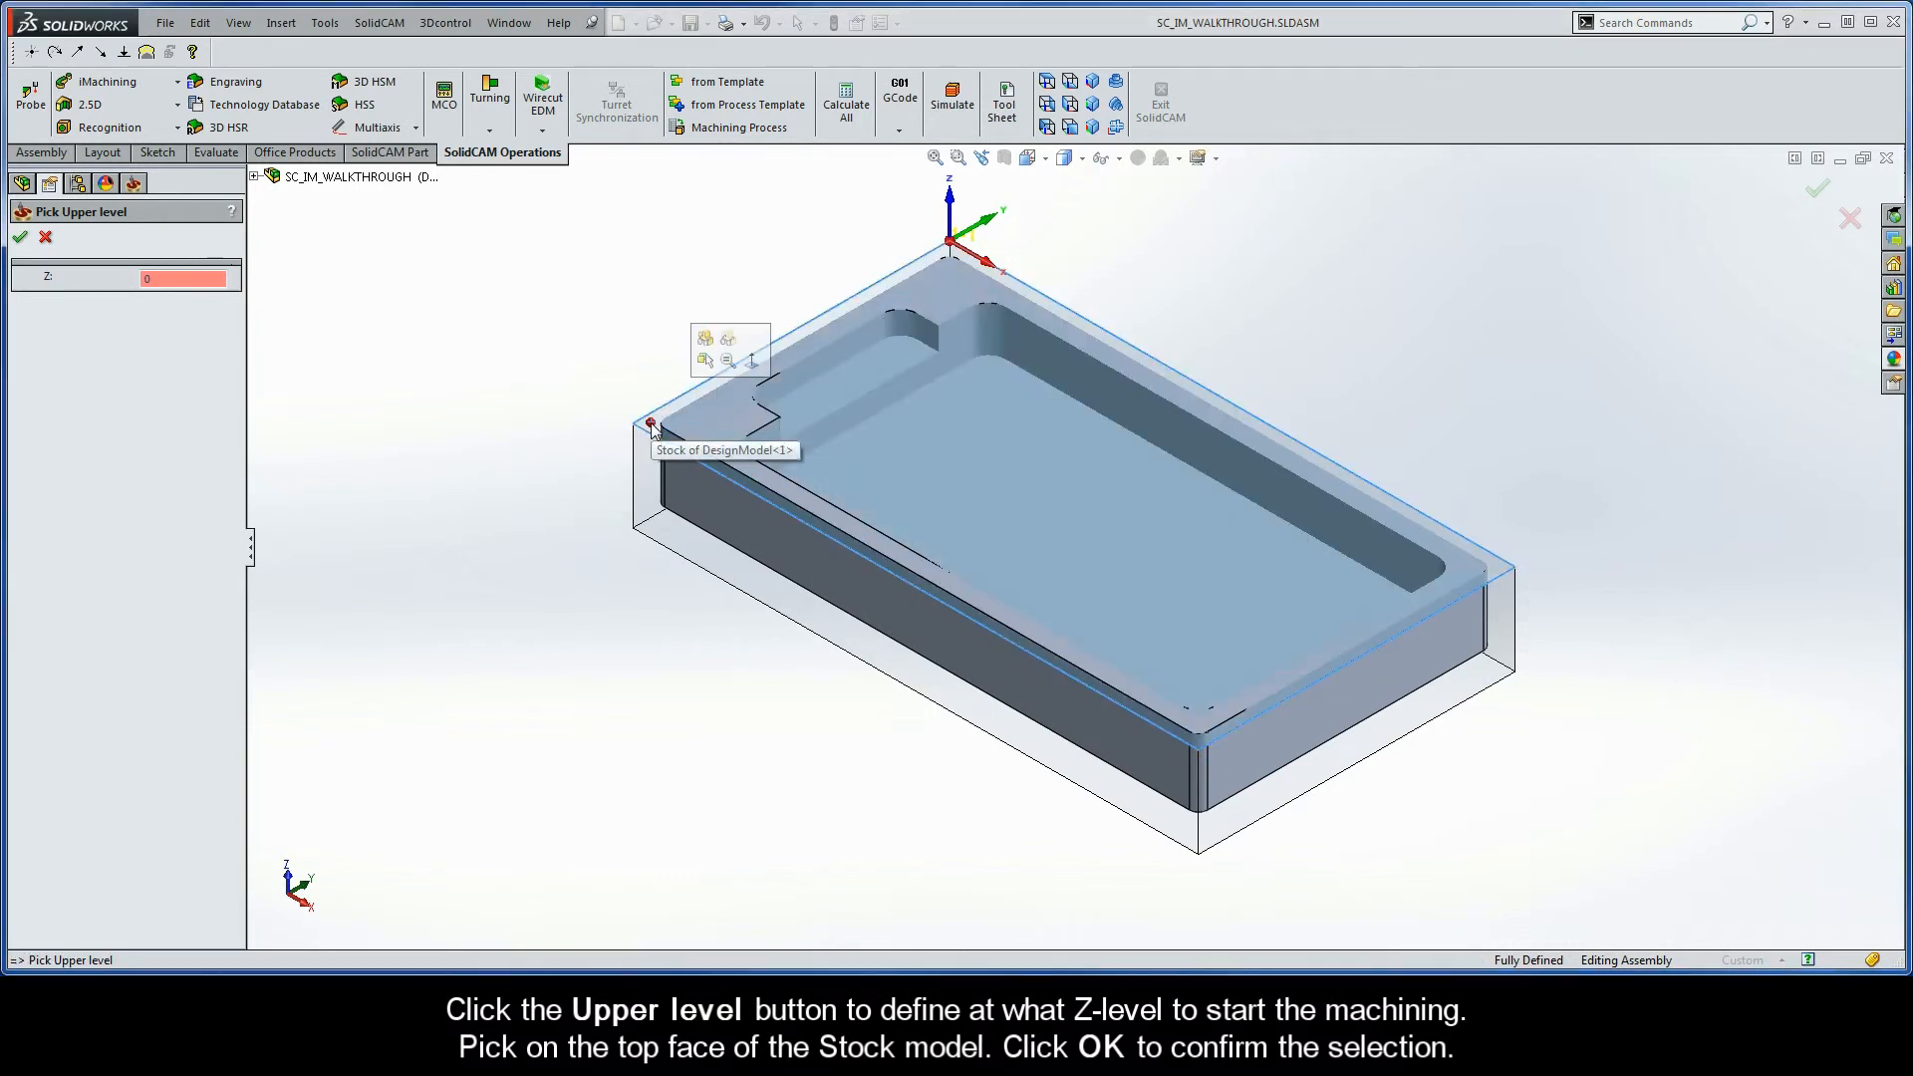
{"action": "left_click", "coordinate": [21, 238]}
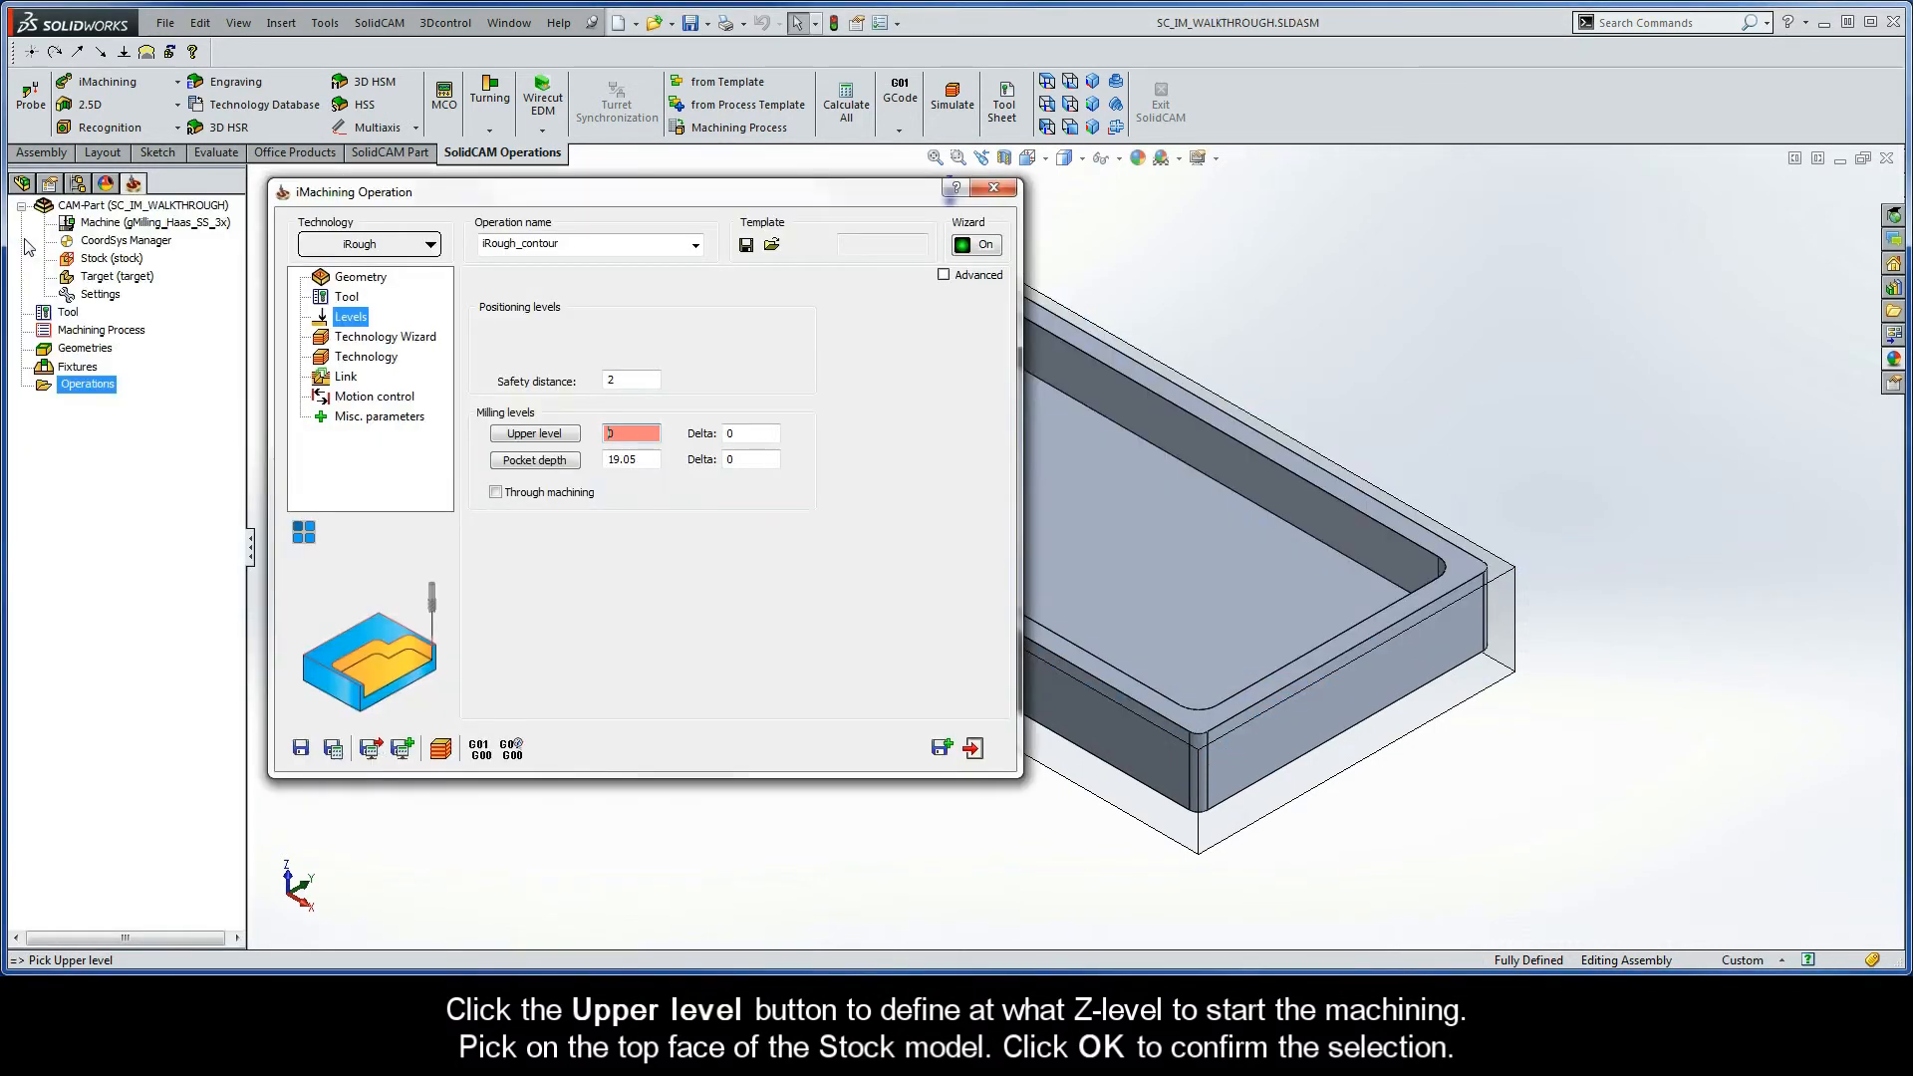
Pick the pocket depth at the target model's bottom edge and set its delta to -0.76 mm.
{"action": "left_click", "coordinate": [531, 461]}
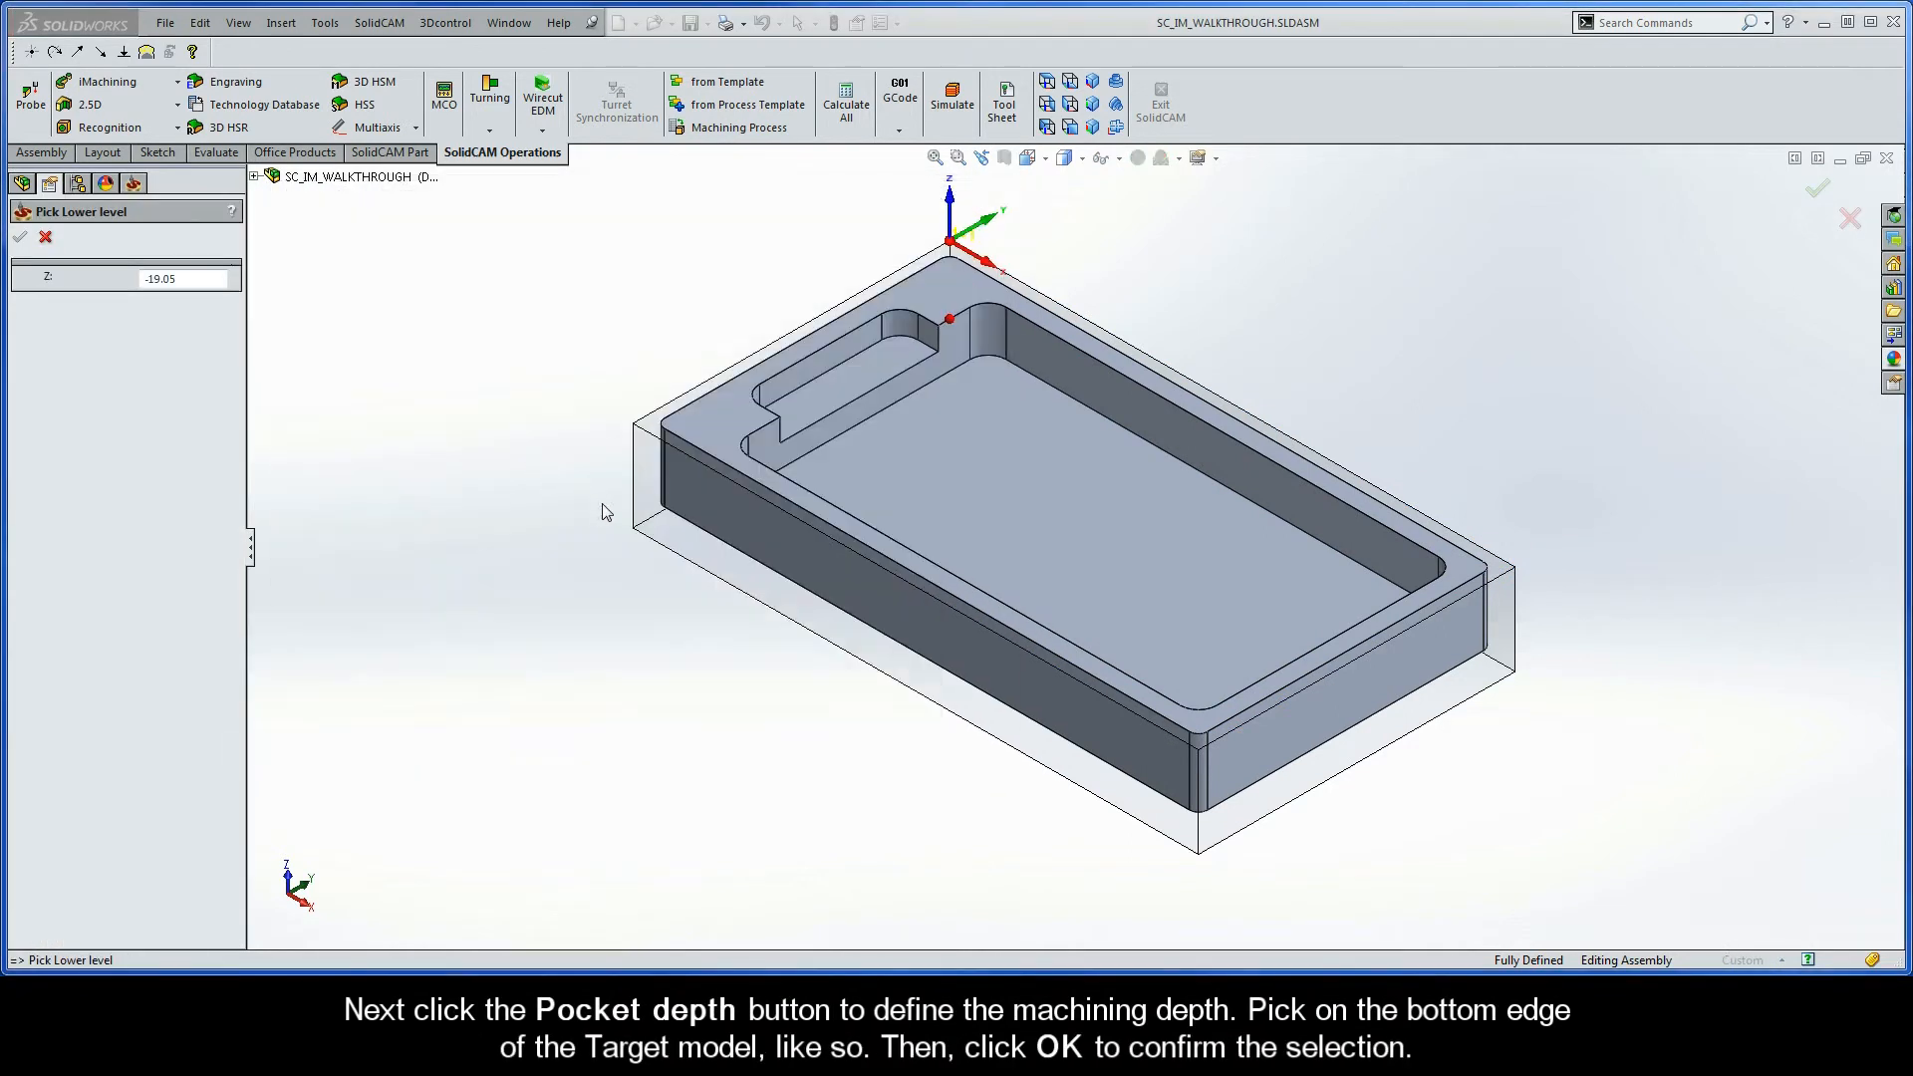
{"action": "left_click", "coordinate": [665, 510]}
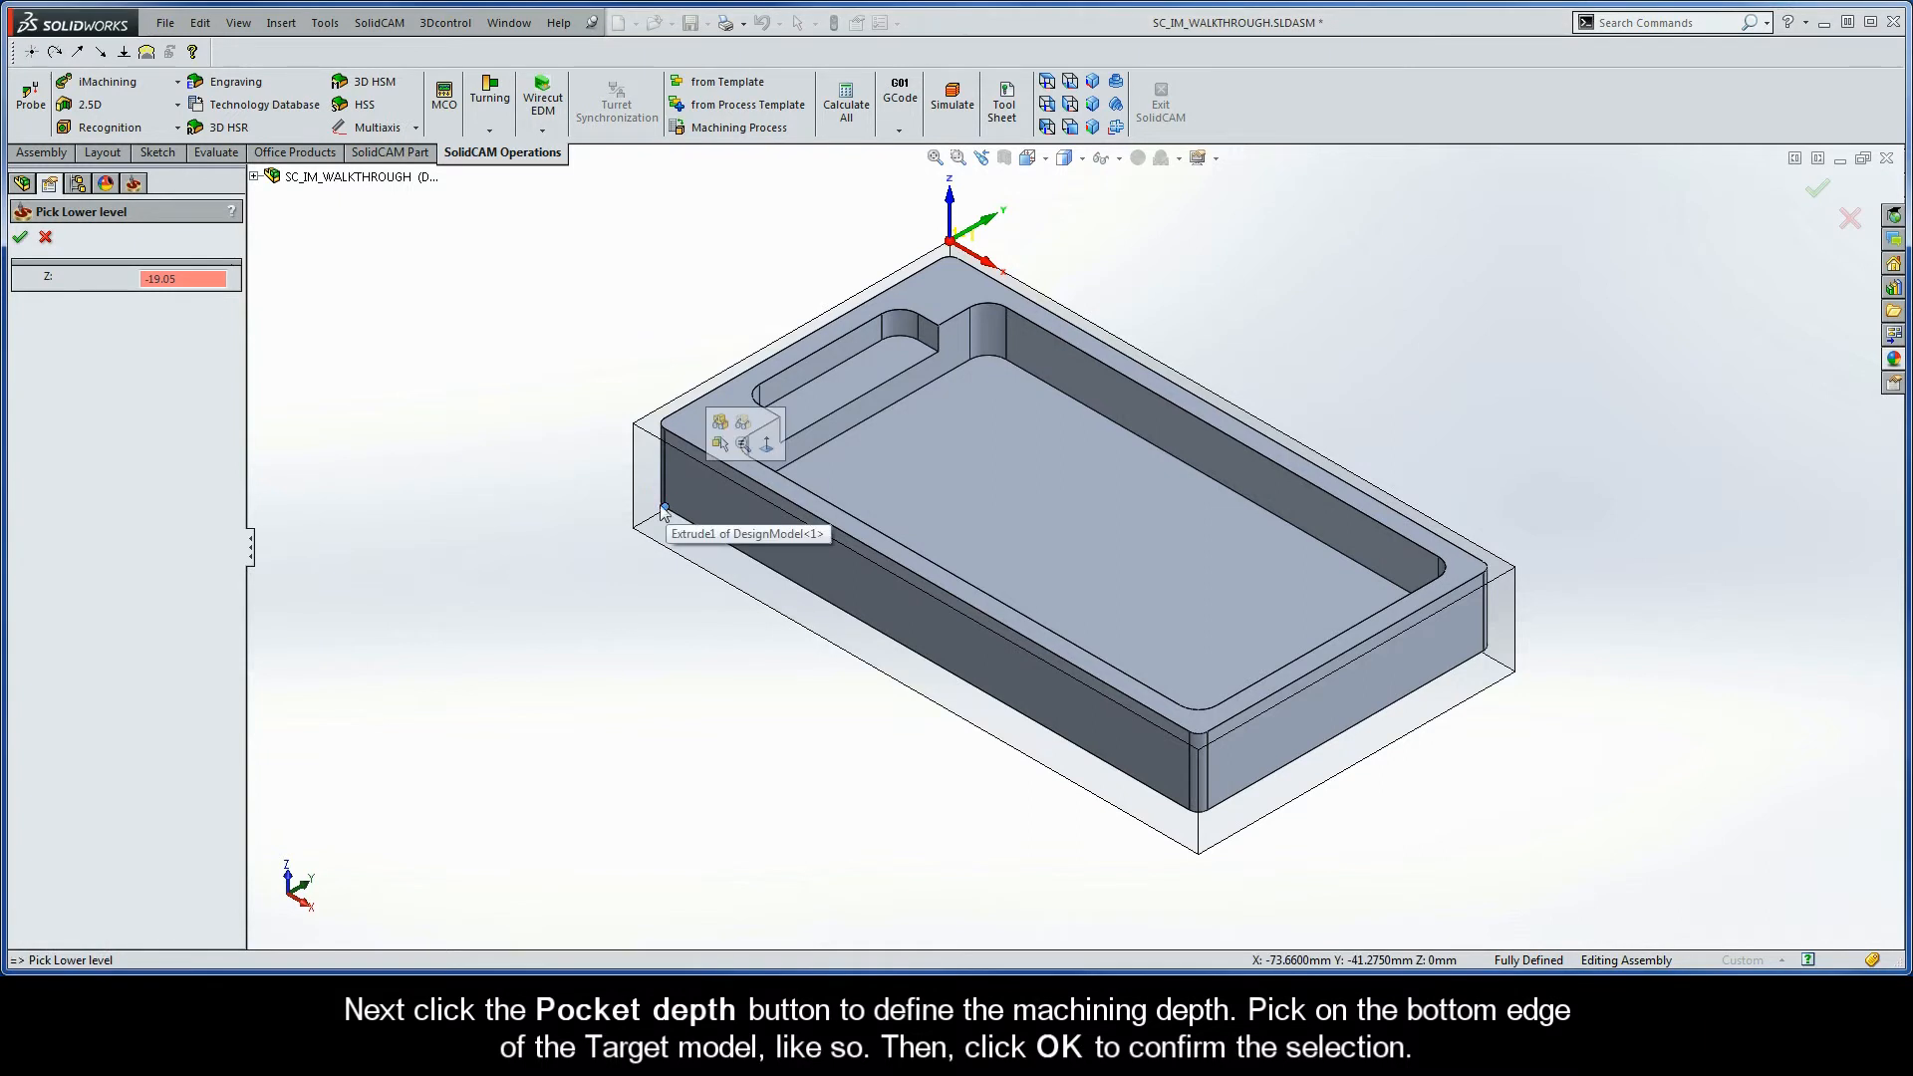
{"action": "left_click", "coordinate": [21, 237]}
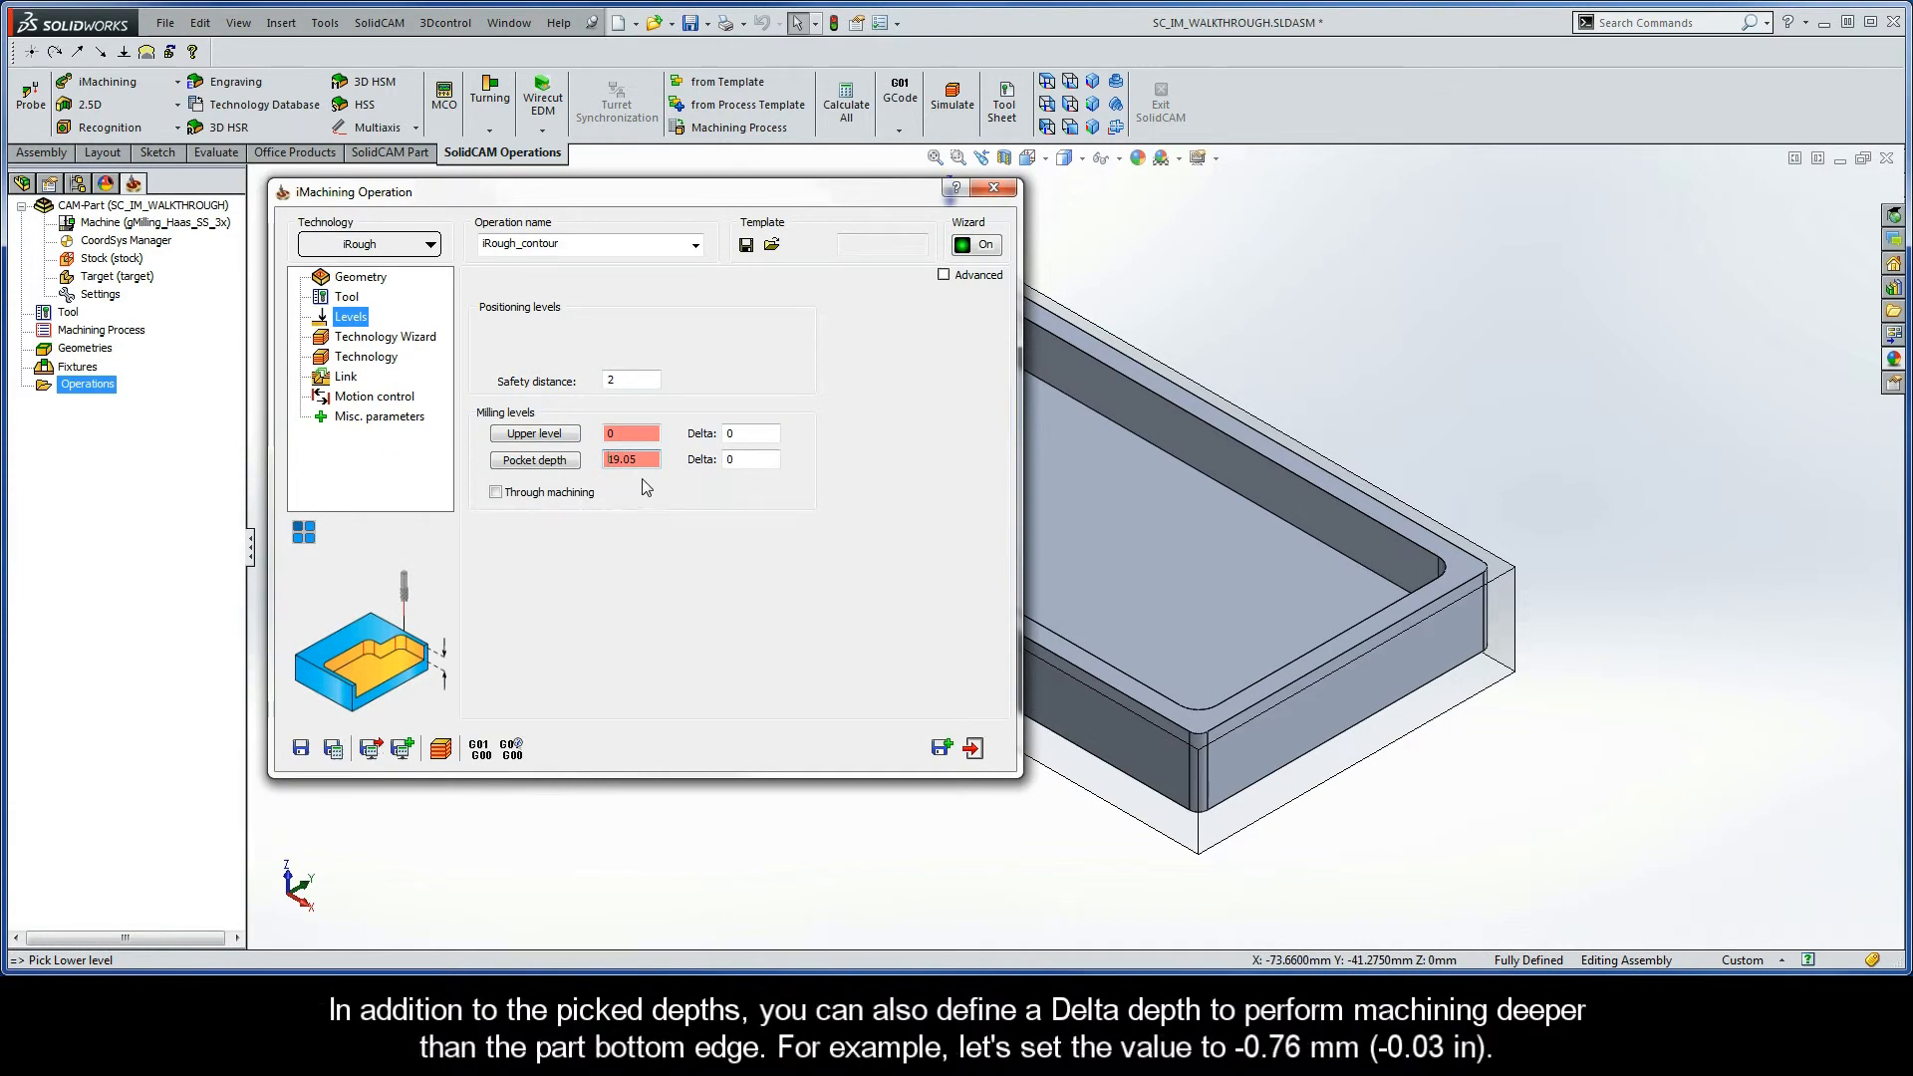
{"action": "double_click", "coordinate": [737, 459]}
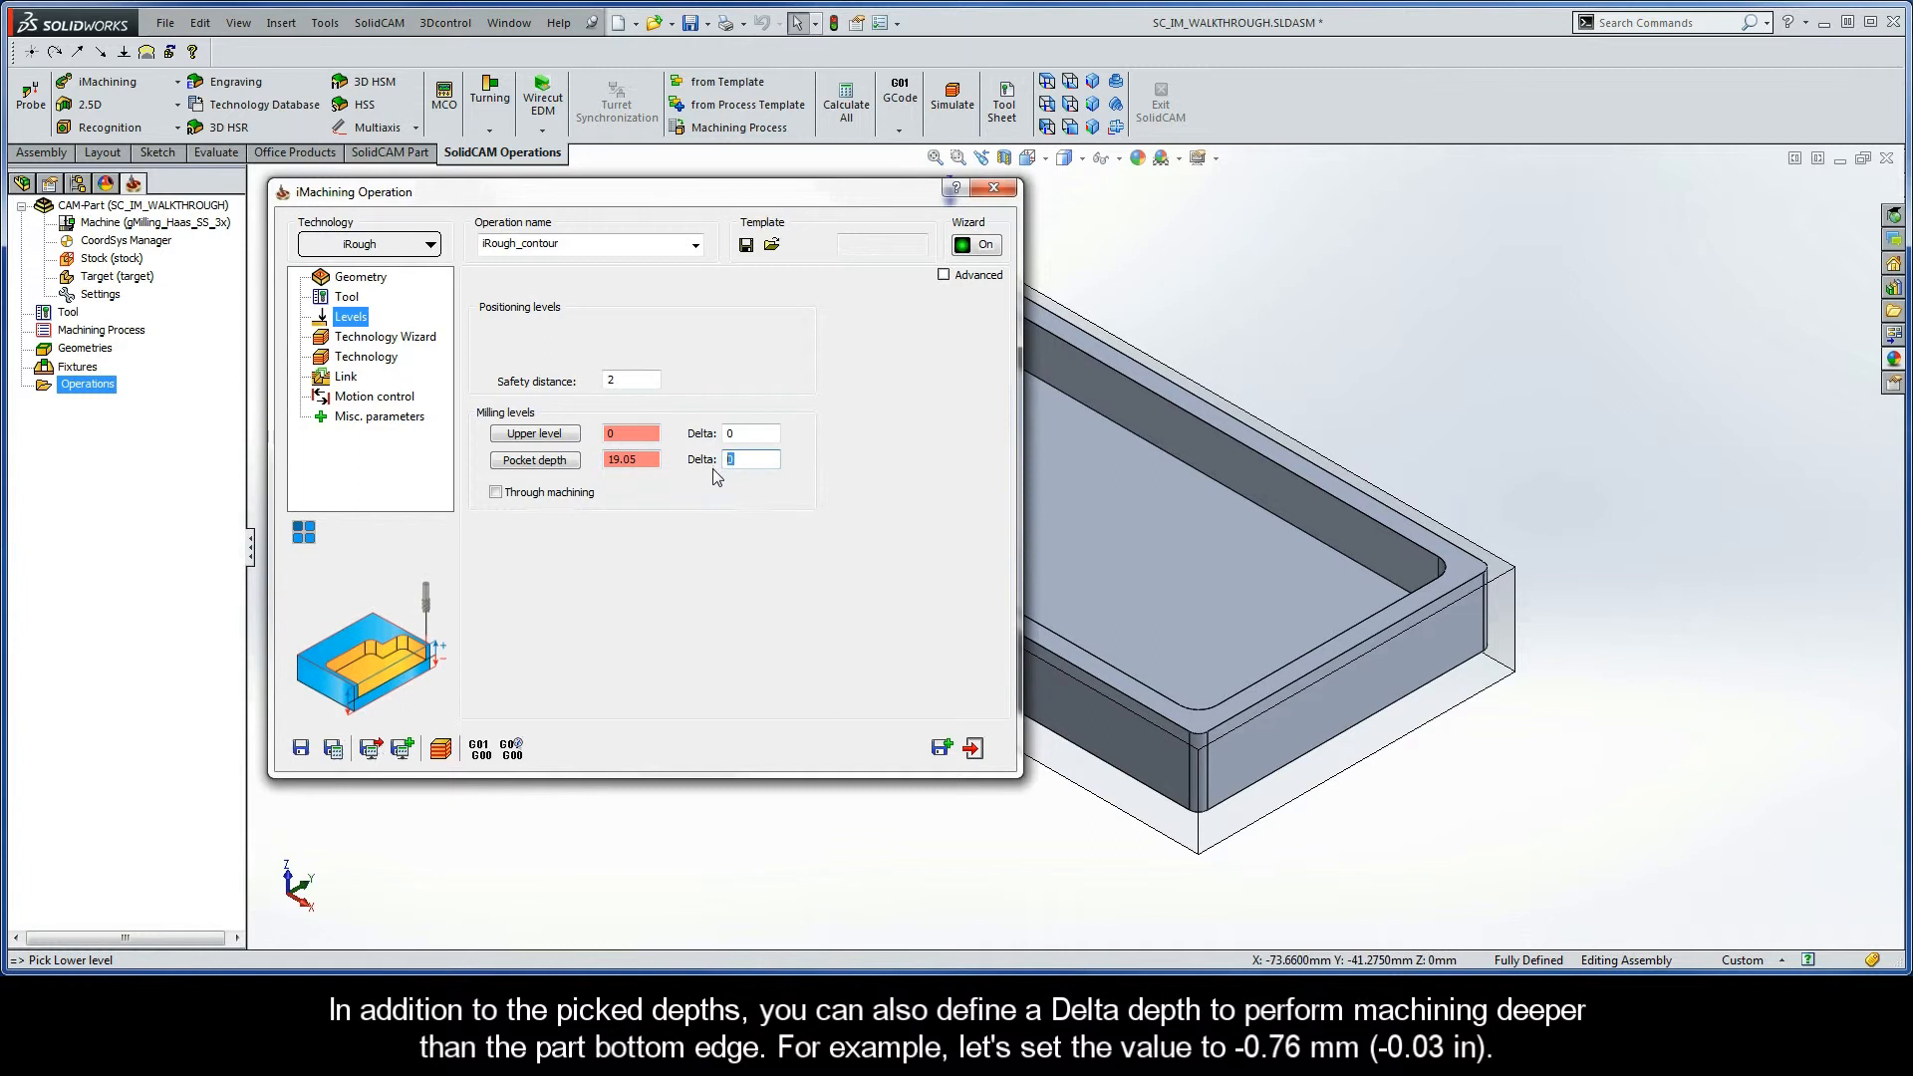
{"action": "type", "text": "-0.76"}
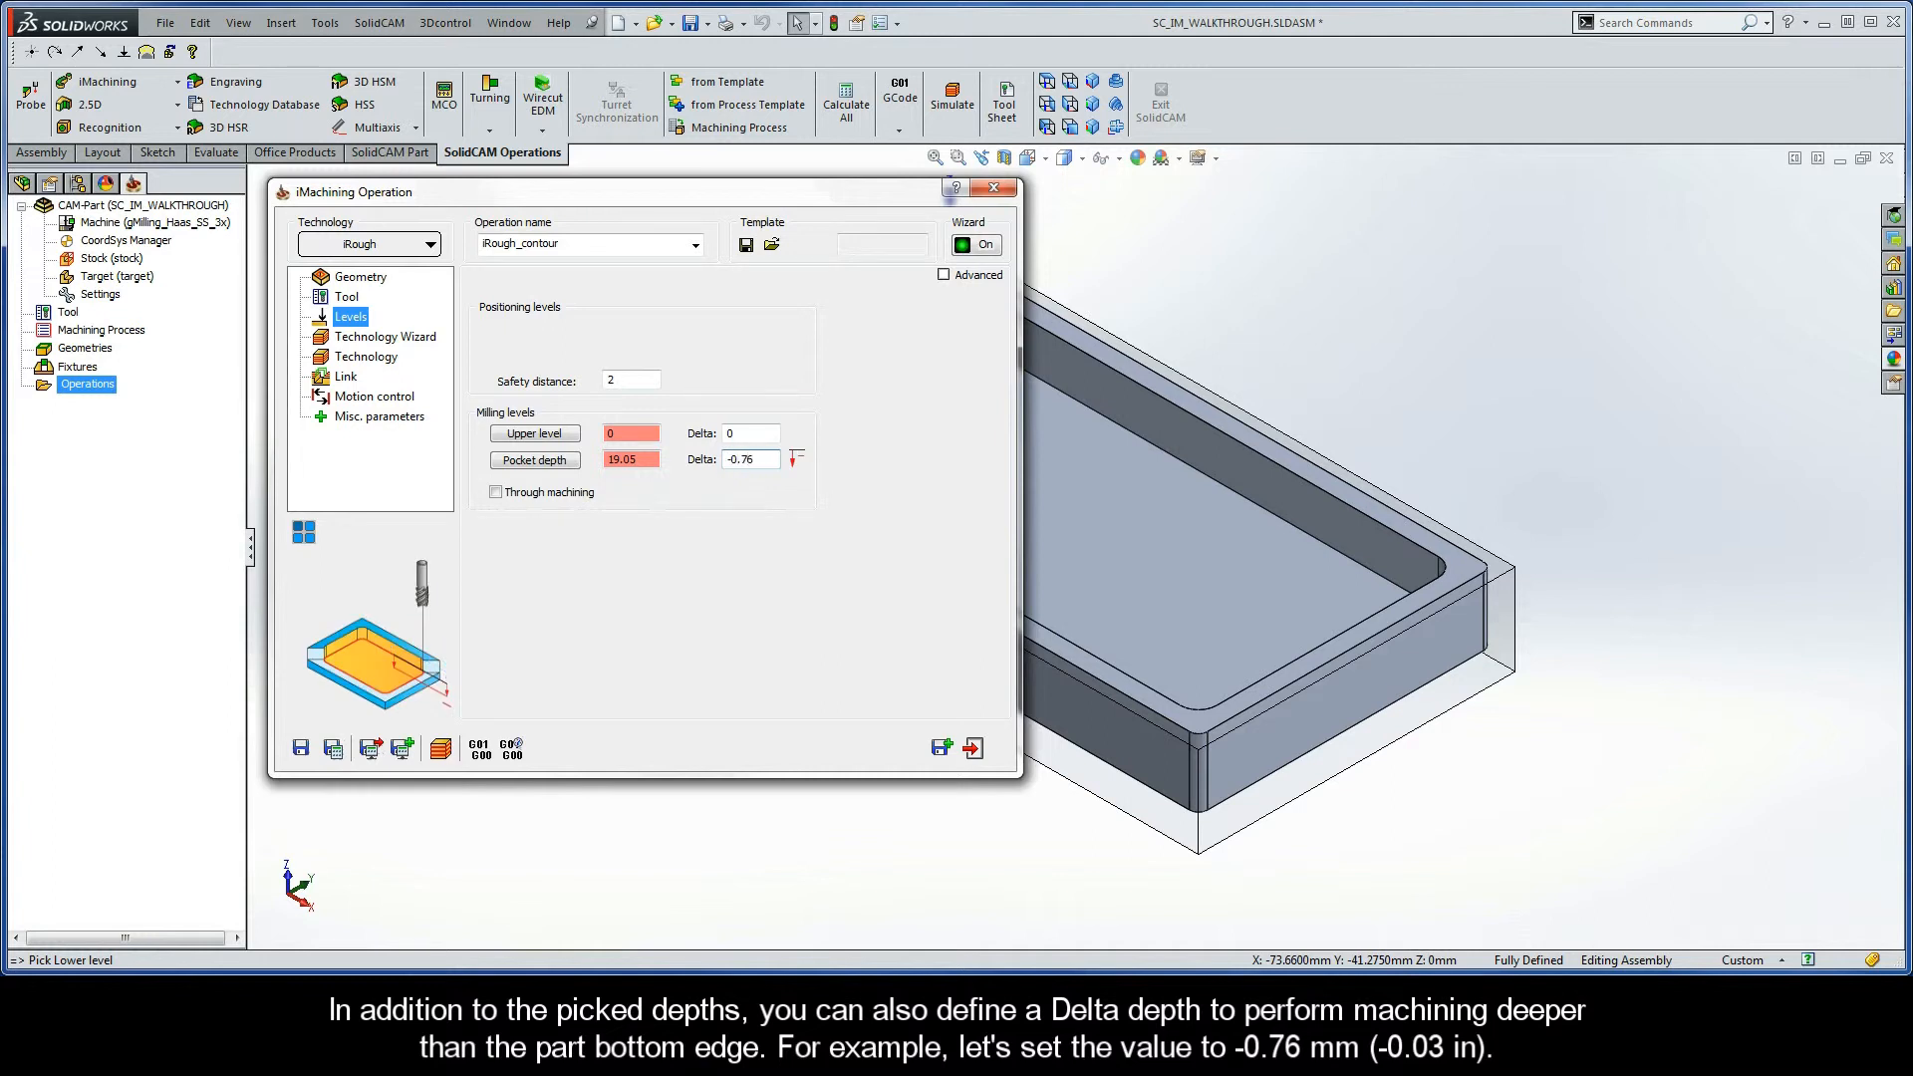
Review the Technology Wizard's cutting conditions and the wall/island offset of the roughing operation.
{"action": "left_click", "coordinate": [378, 338]}
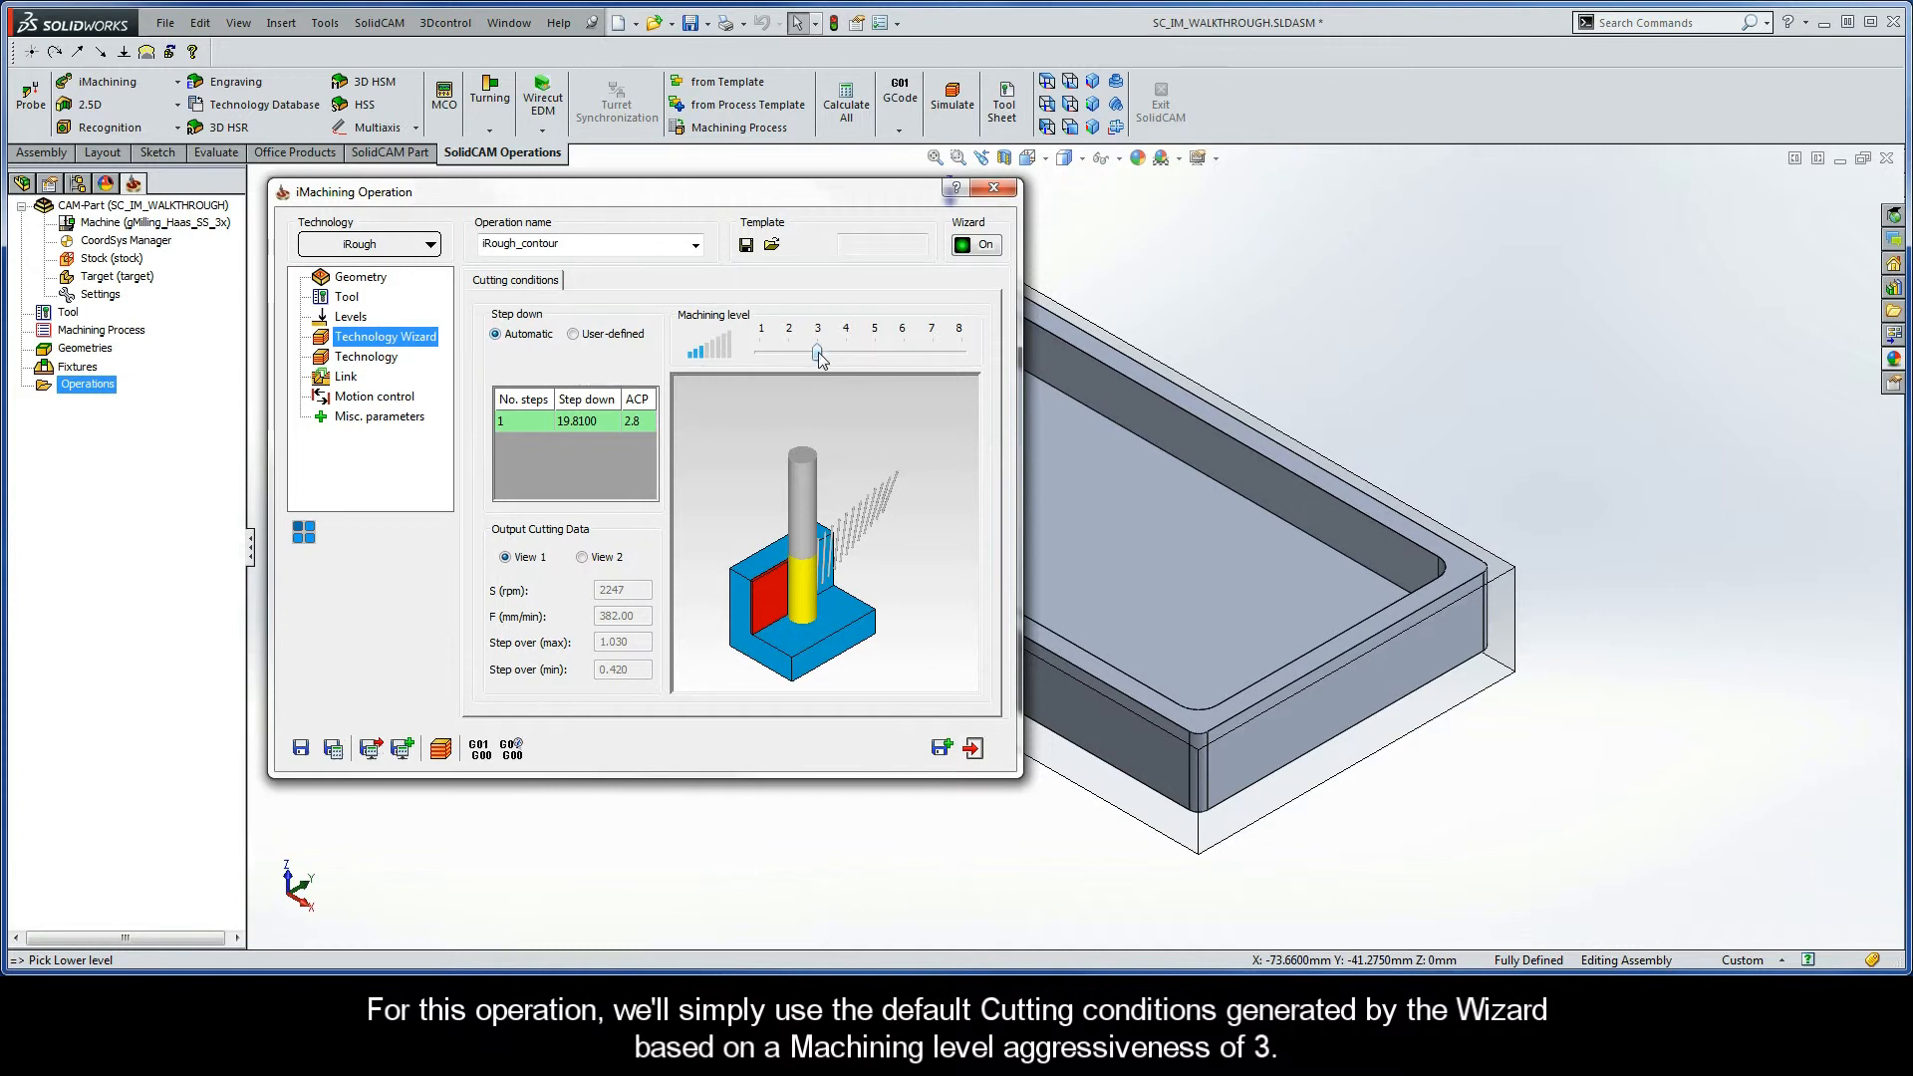
{"action": "left_click", "coordinate": [376, 360]}
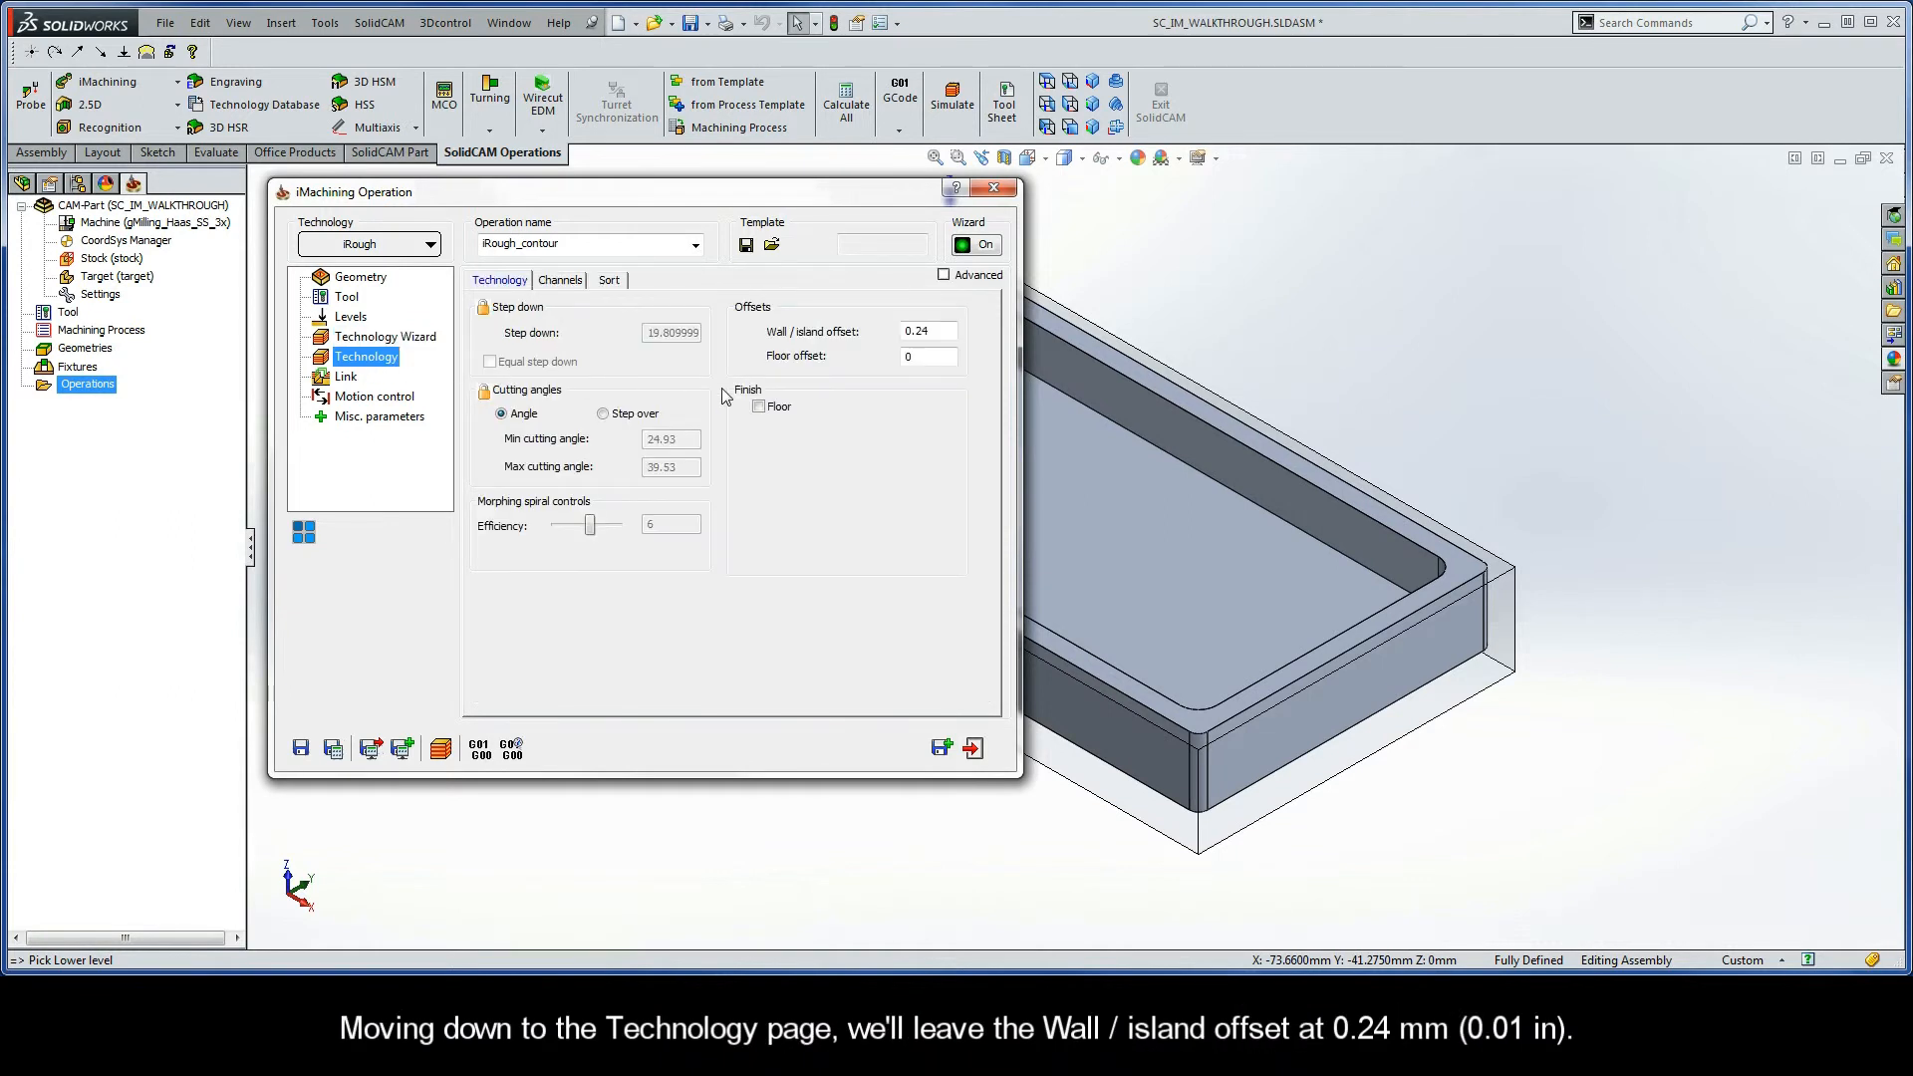
{"action": "left_click", "coordinate": [936, 330]}
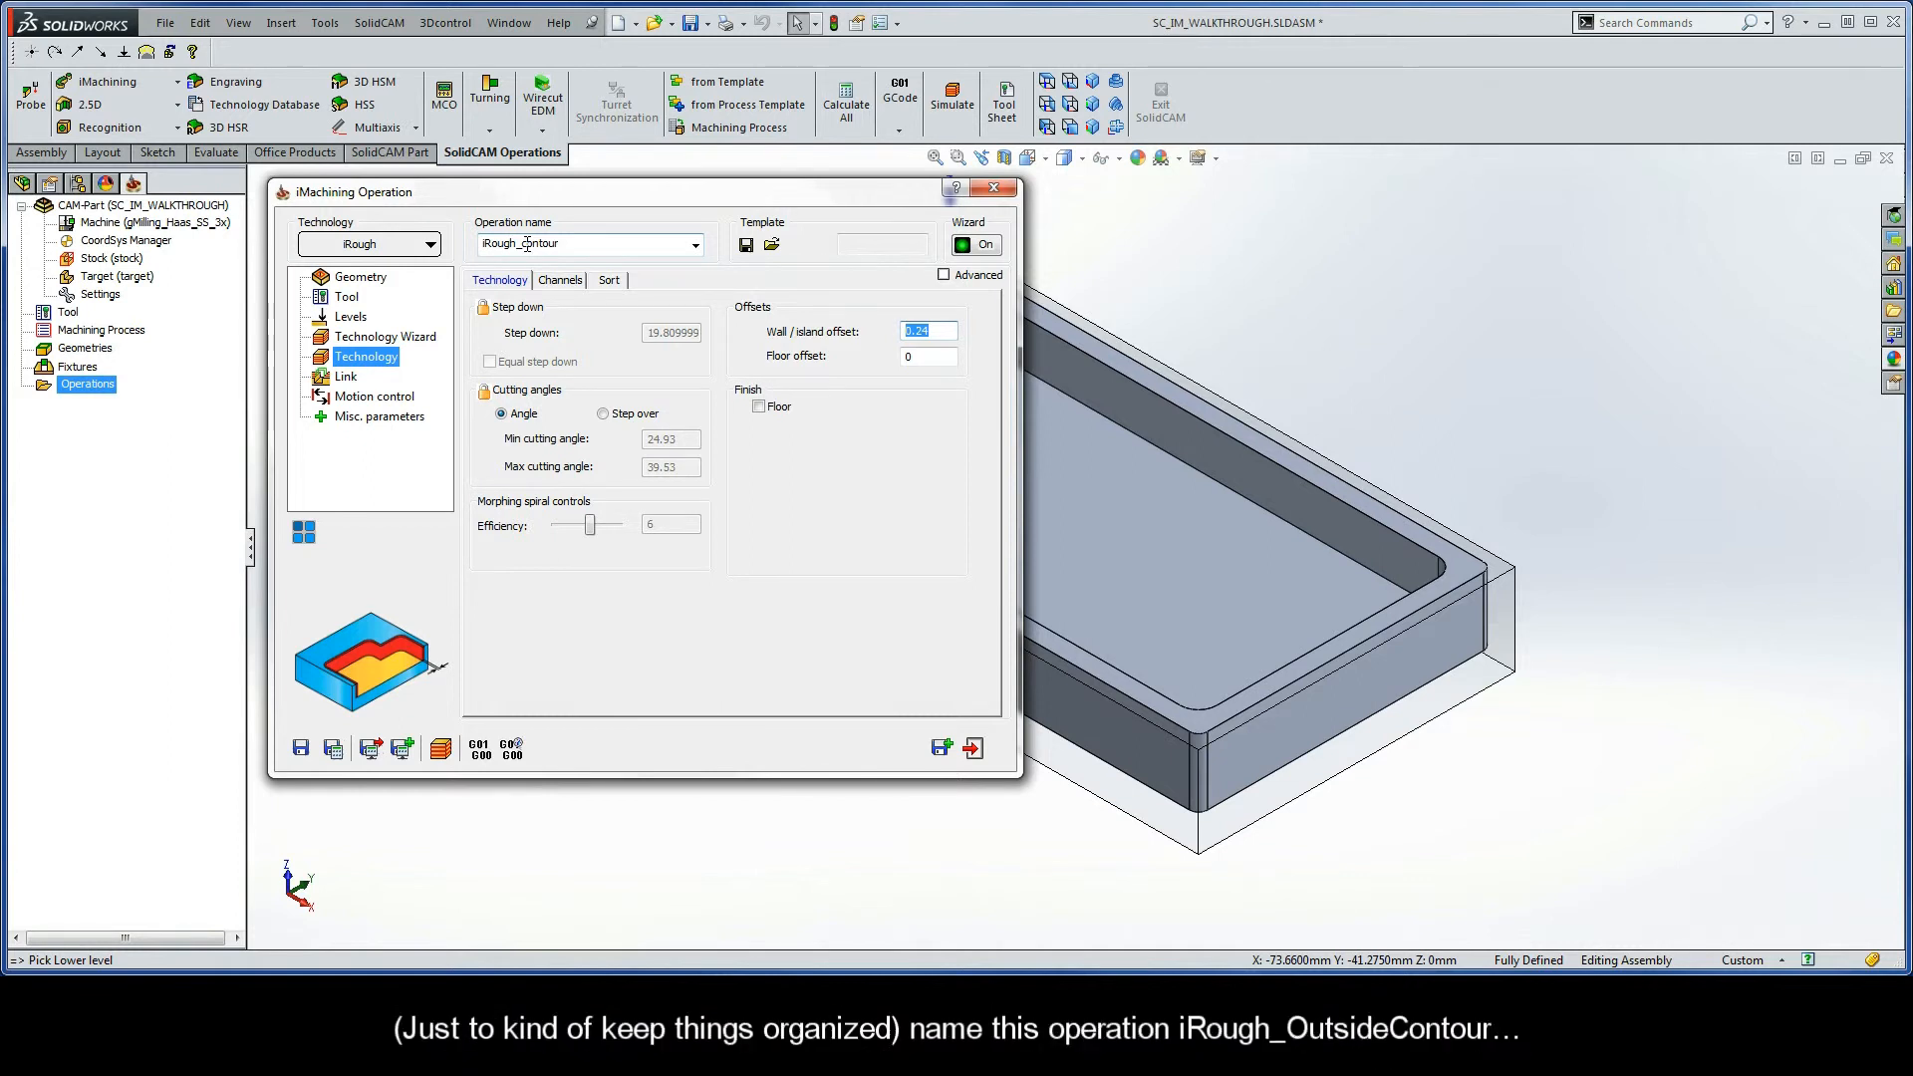
Name the roughing operation iRough_OutsideContour, then save it and calculate its tool path.
{"action": "left_click", "coordinate": [527, 244]}
{"action": "left_click", "coordinate": [527, 244]}
{"action": "type", "text": "Outs"}
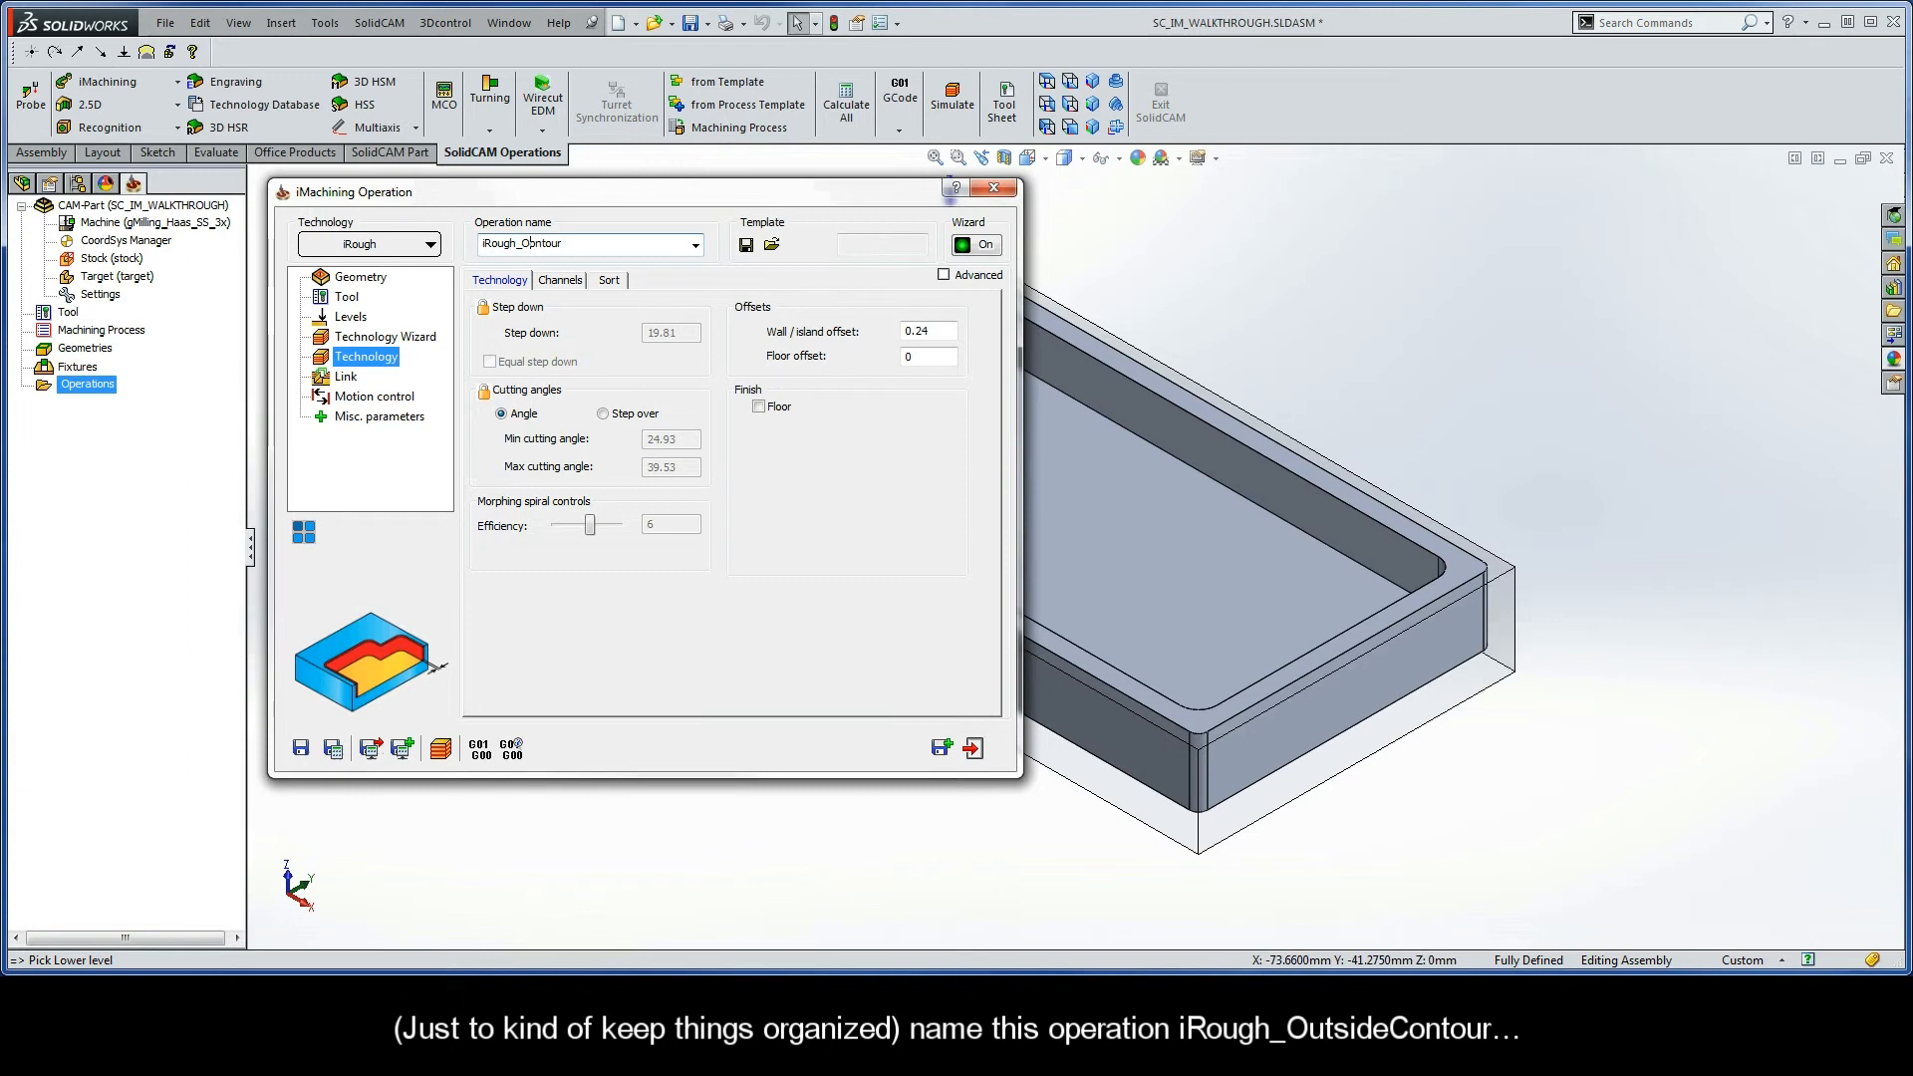
{"action": "type", "text": "ide"}
{"action": "key", "text": "Delete"}
{"action": "type", "text": "C"}
{"action": "left_click", "coordinate": [334, 749]}
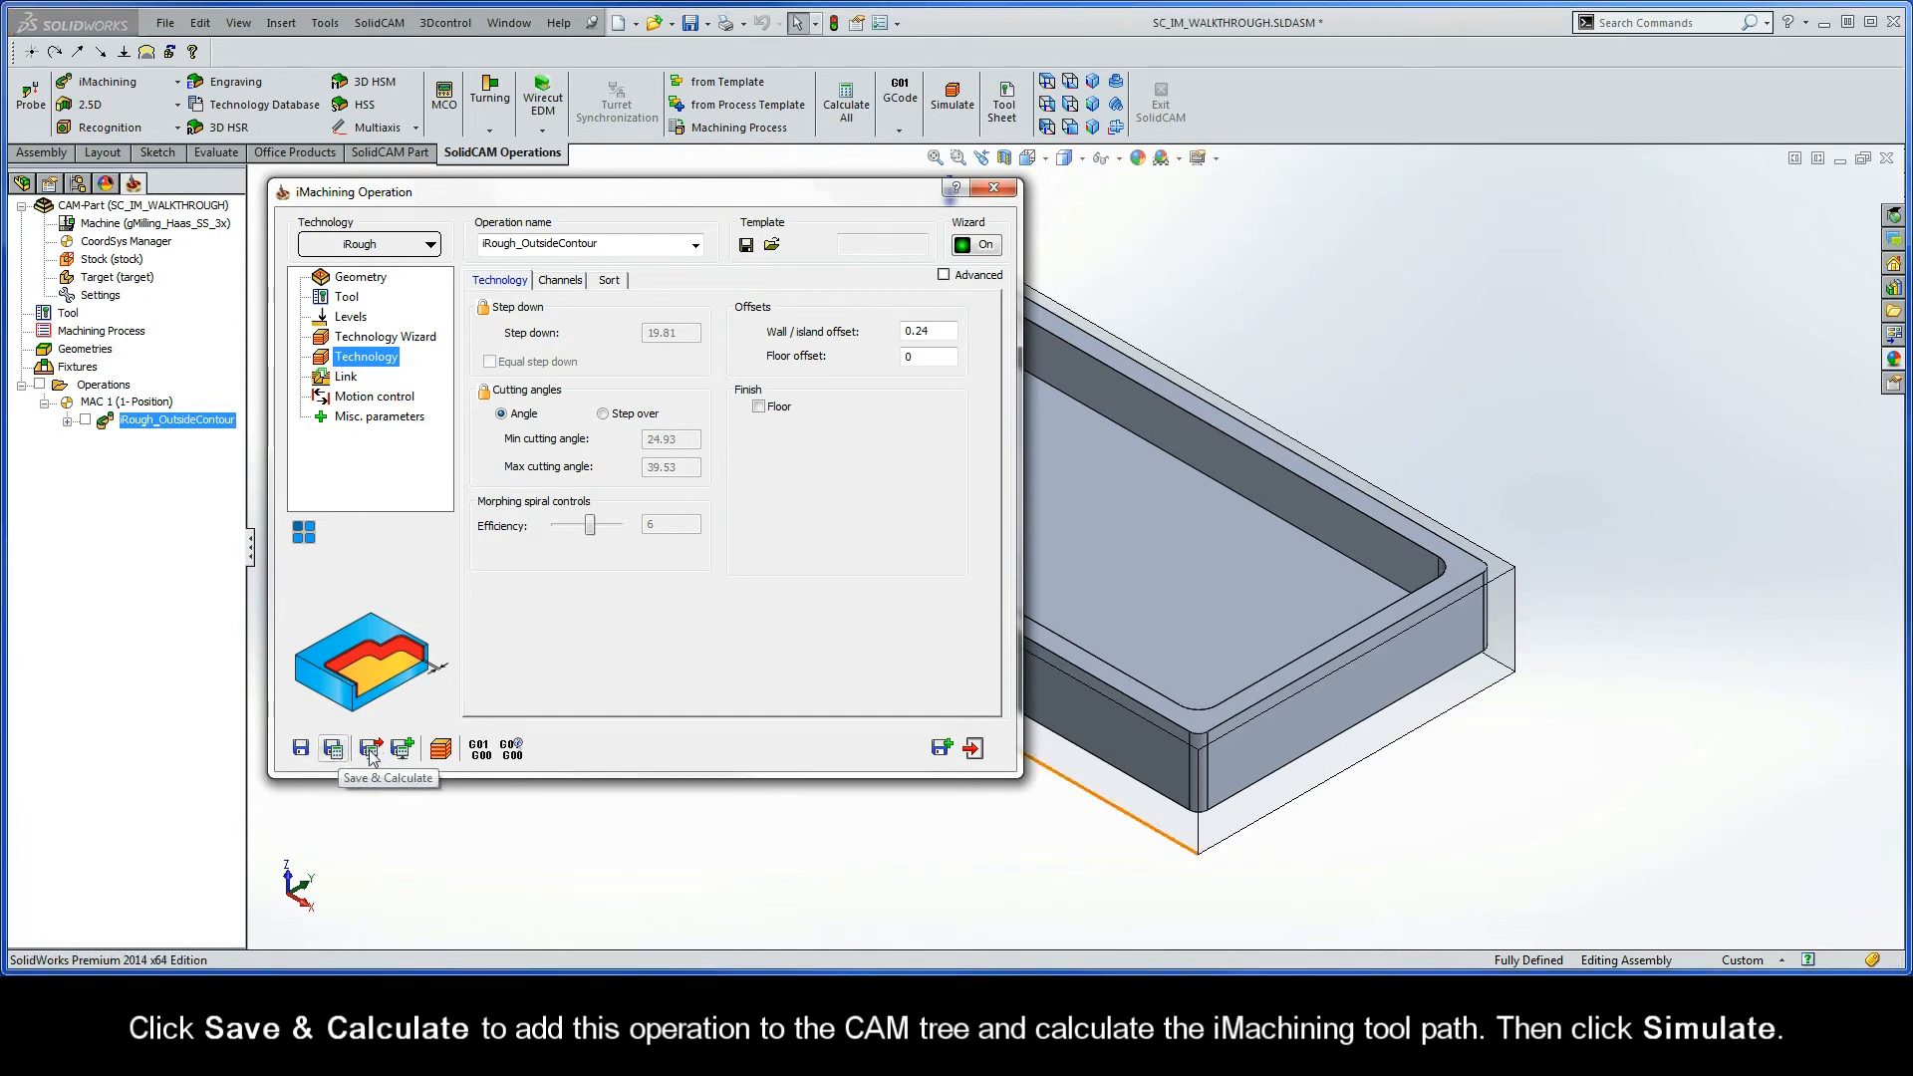
Simulate the roughing tool path around the outside contour in Host CAD mode and exit the simulation.
{"action": "left_click", "coordinate": [436, 751]}
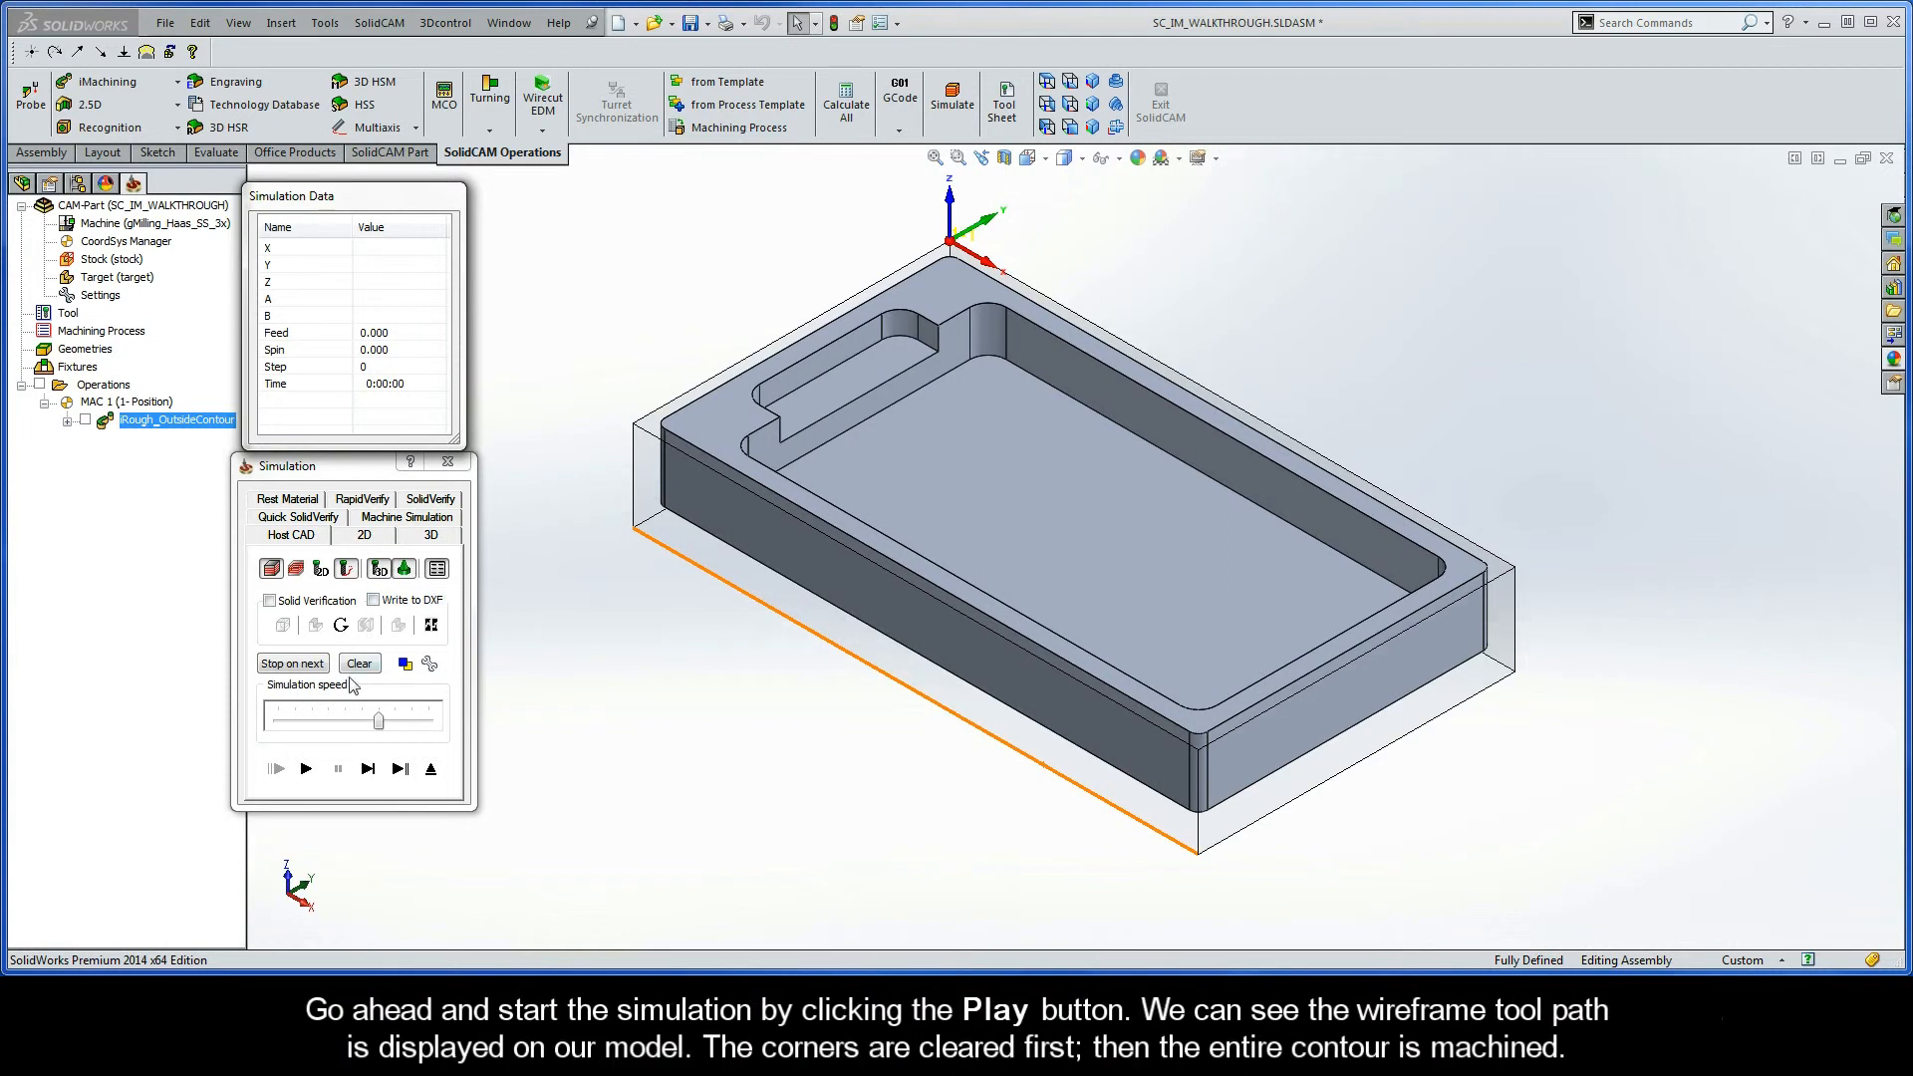
{"action": "left_click", "coordinate": [307, 769]}
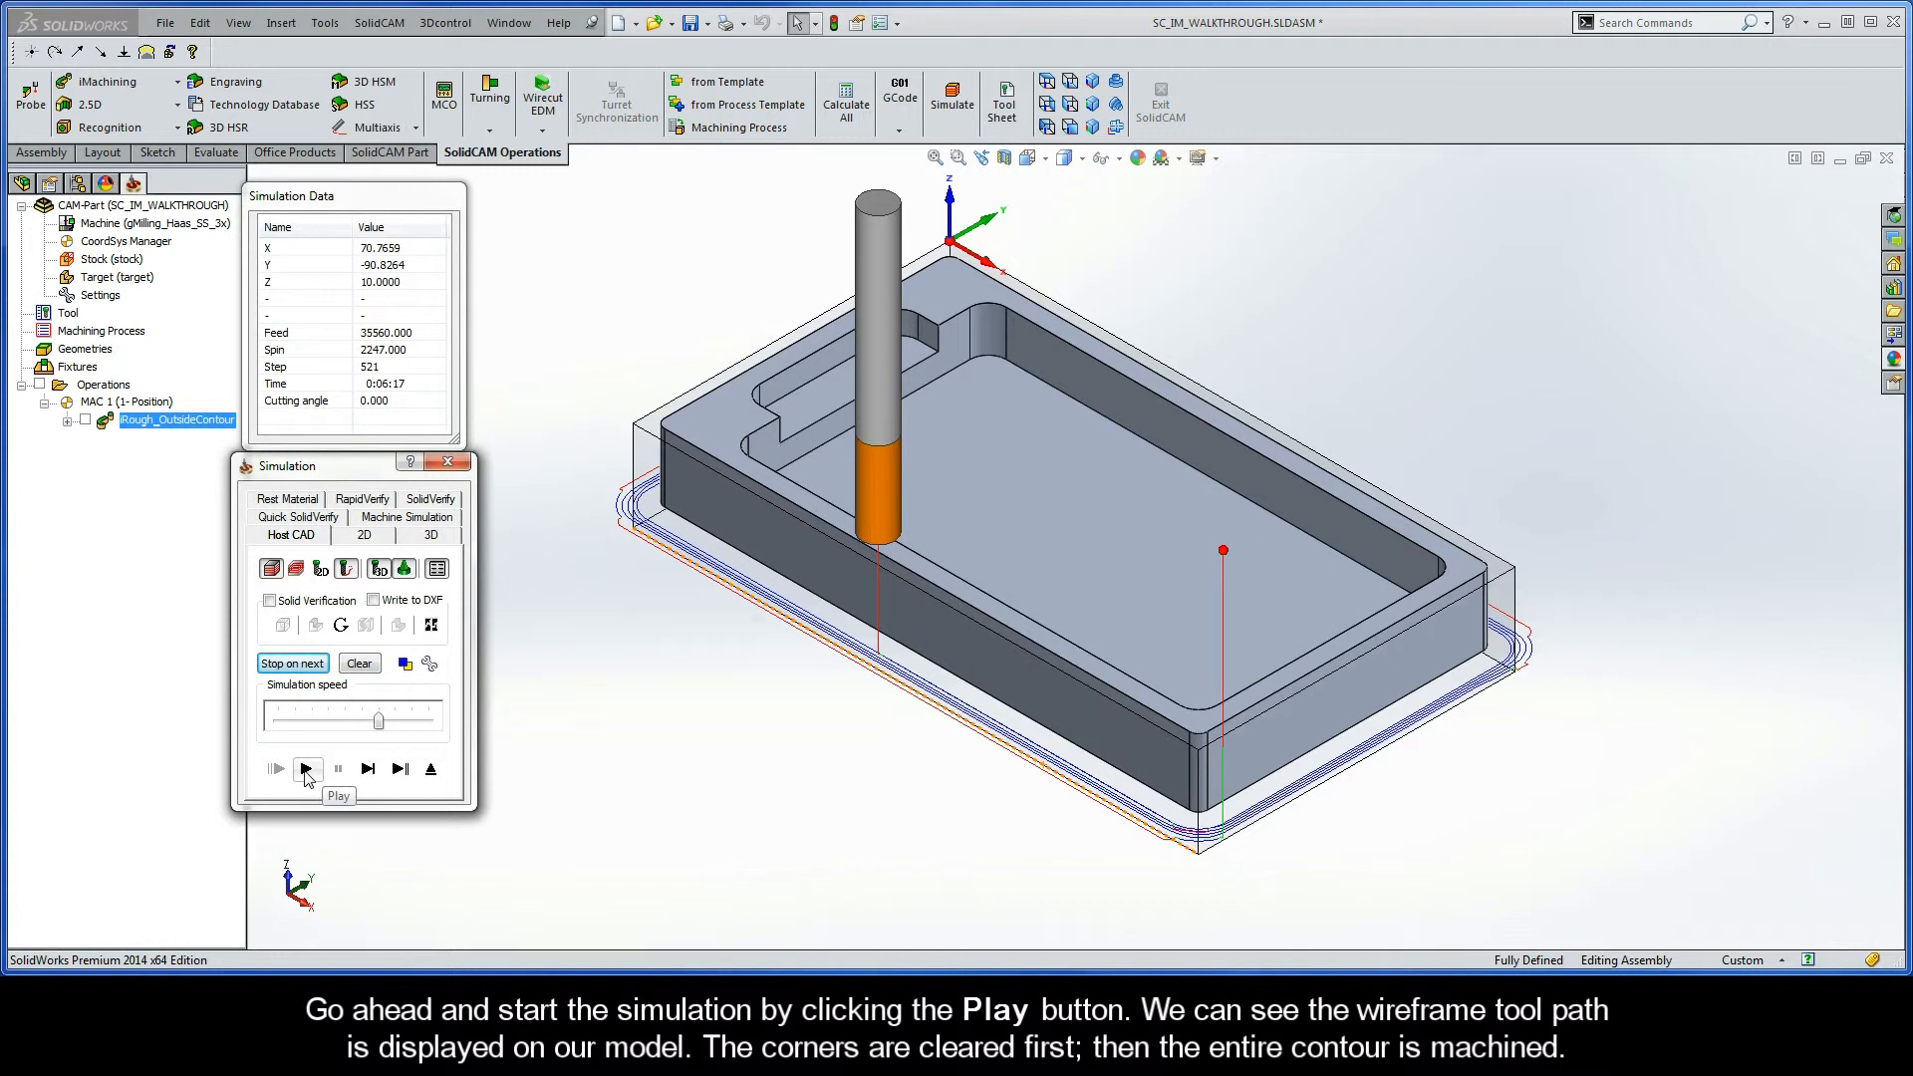
{"action": "left_click", "coordinate": [500, 775]}
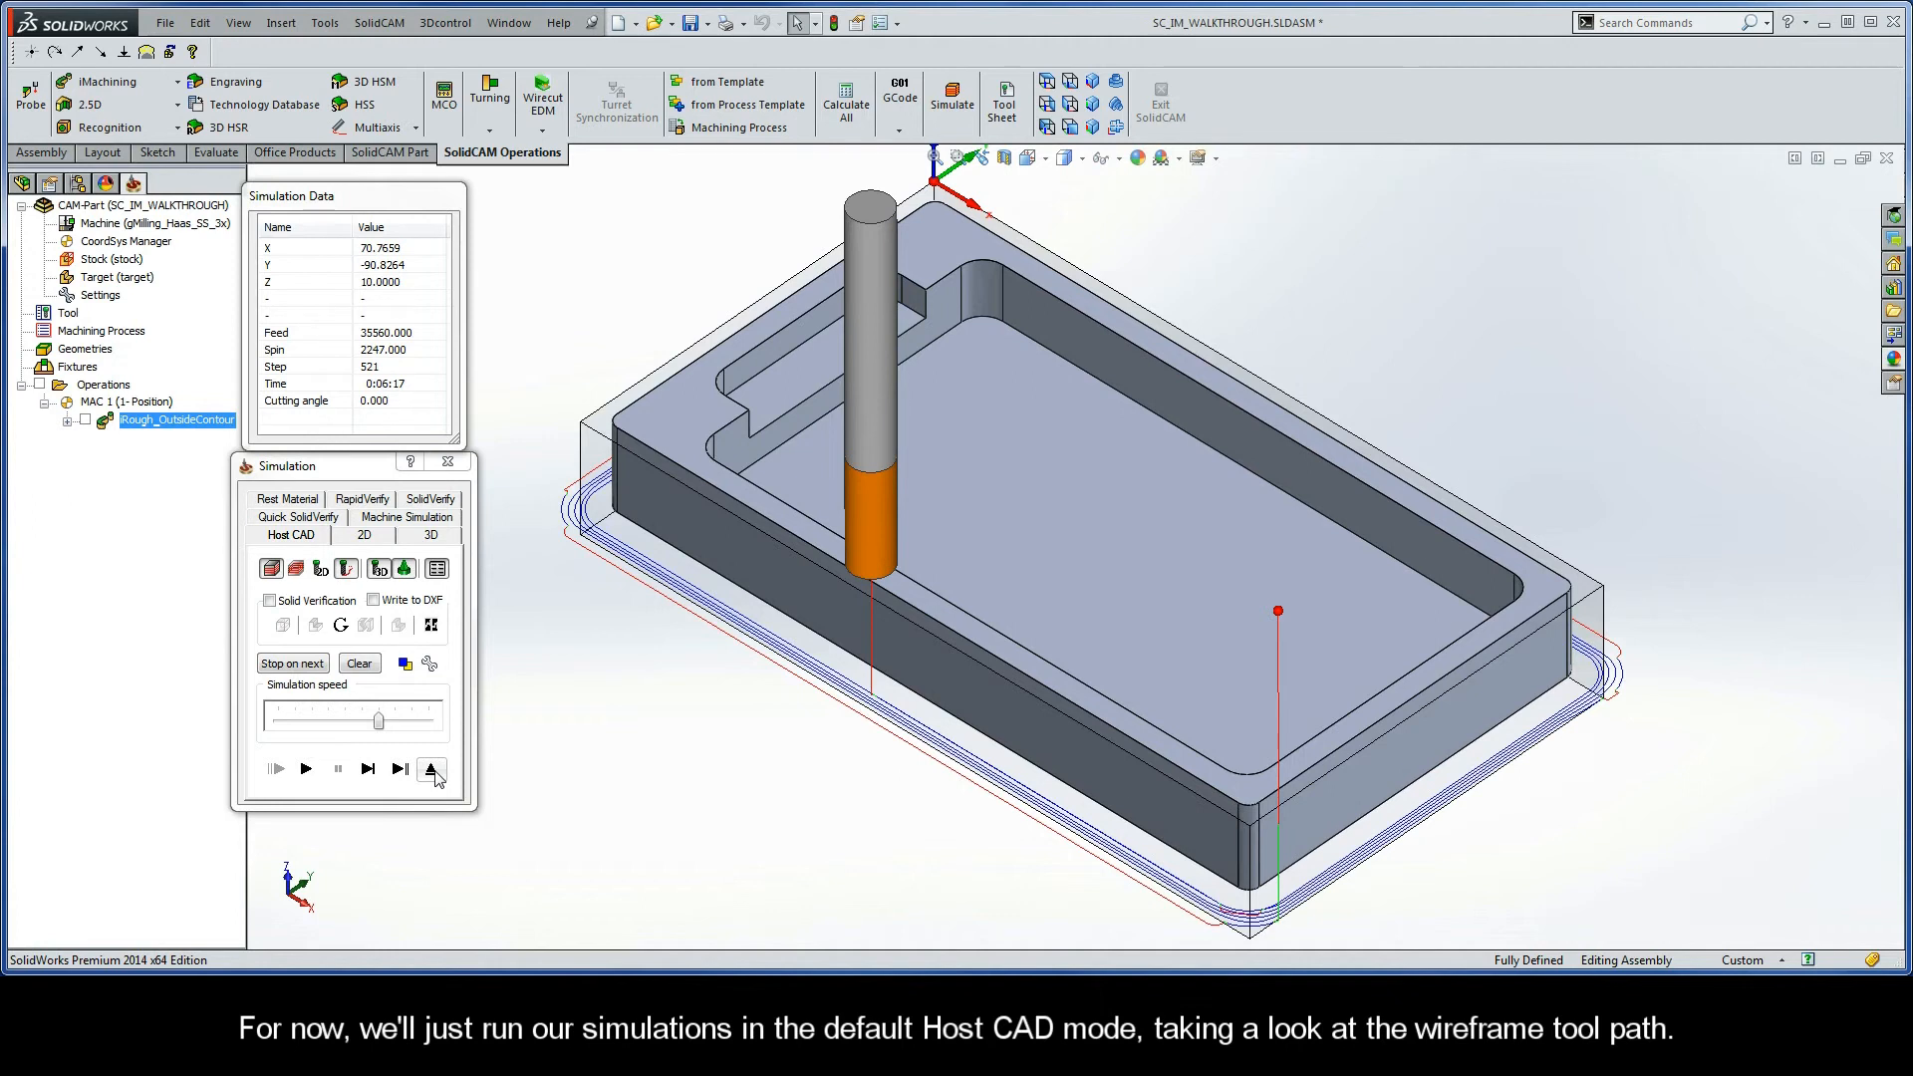
{"action": "left_click", "coordinate": [432, 770]}
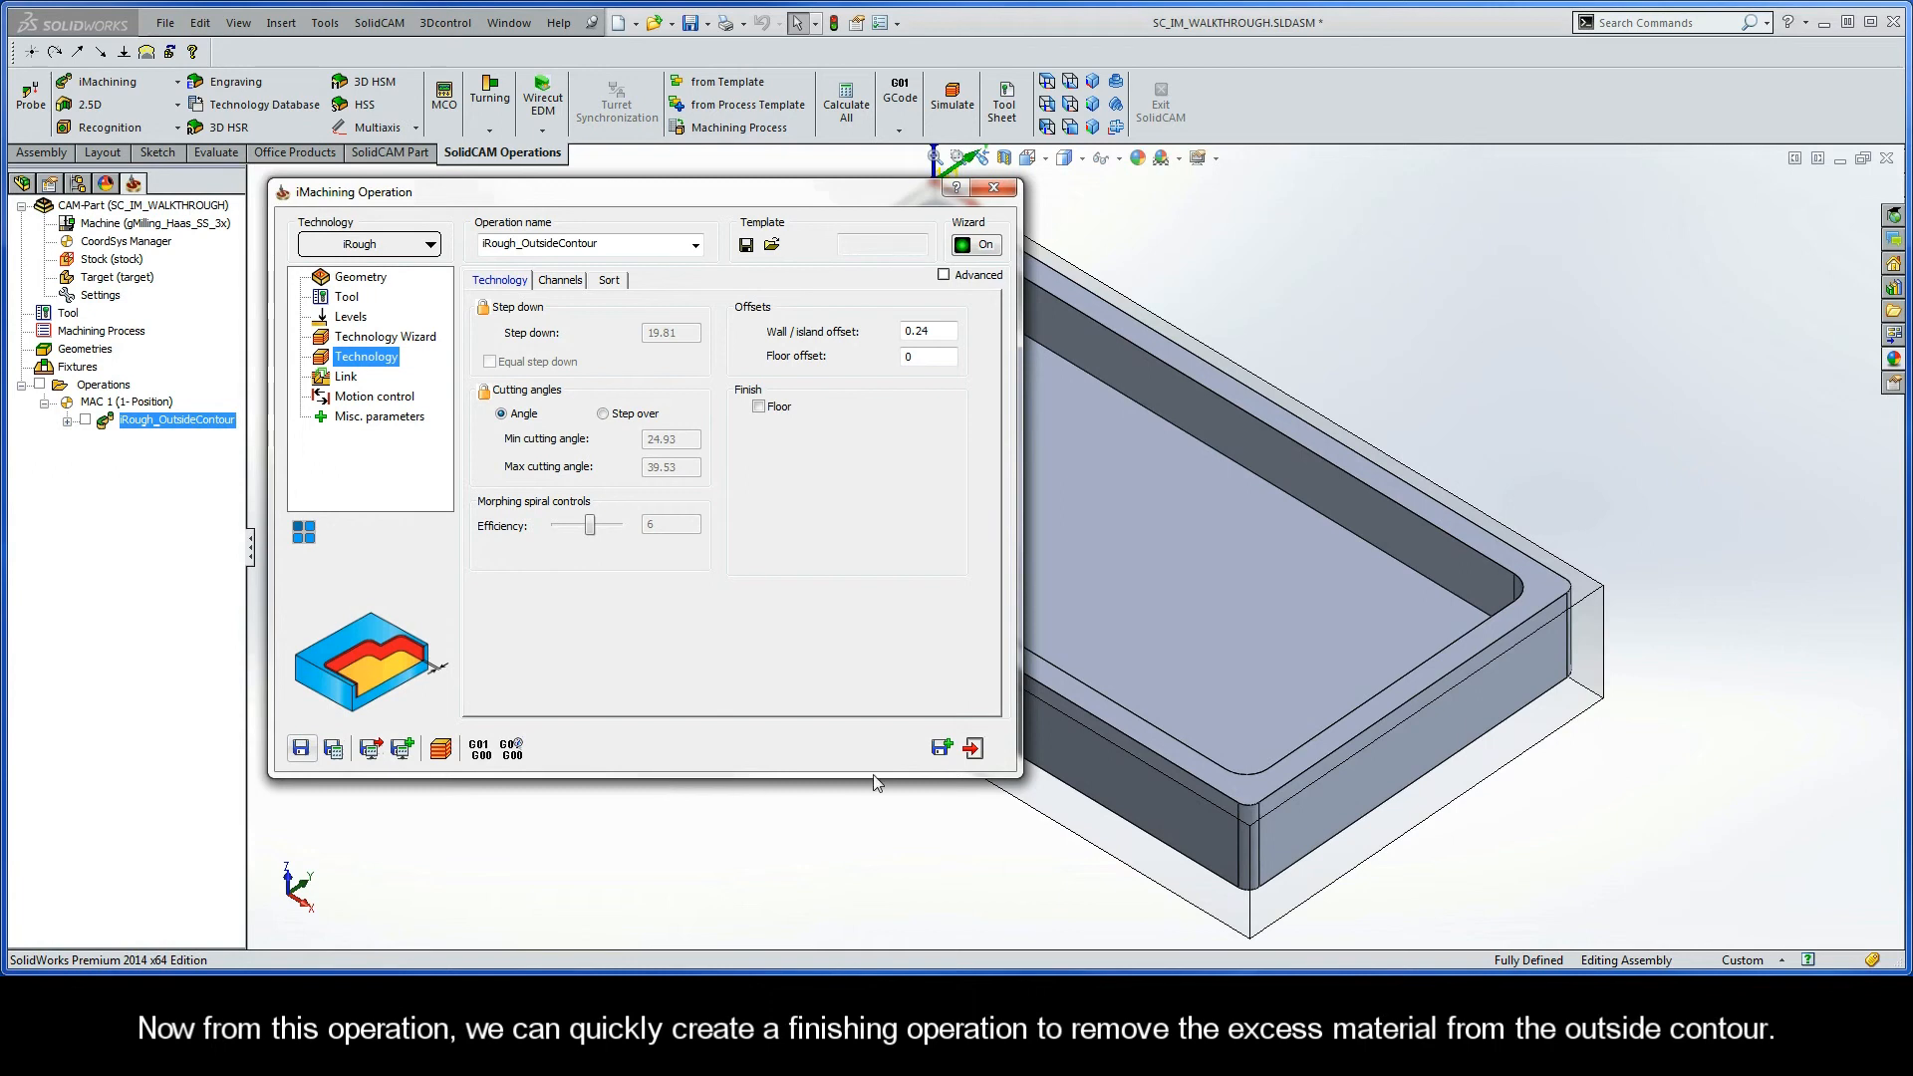
Save and copy the roughing operation and switch the copy's technology to iFinish.
{"action": "left_click", "coordinate": [939, 749]}
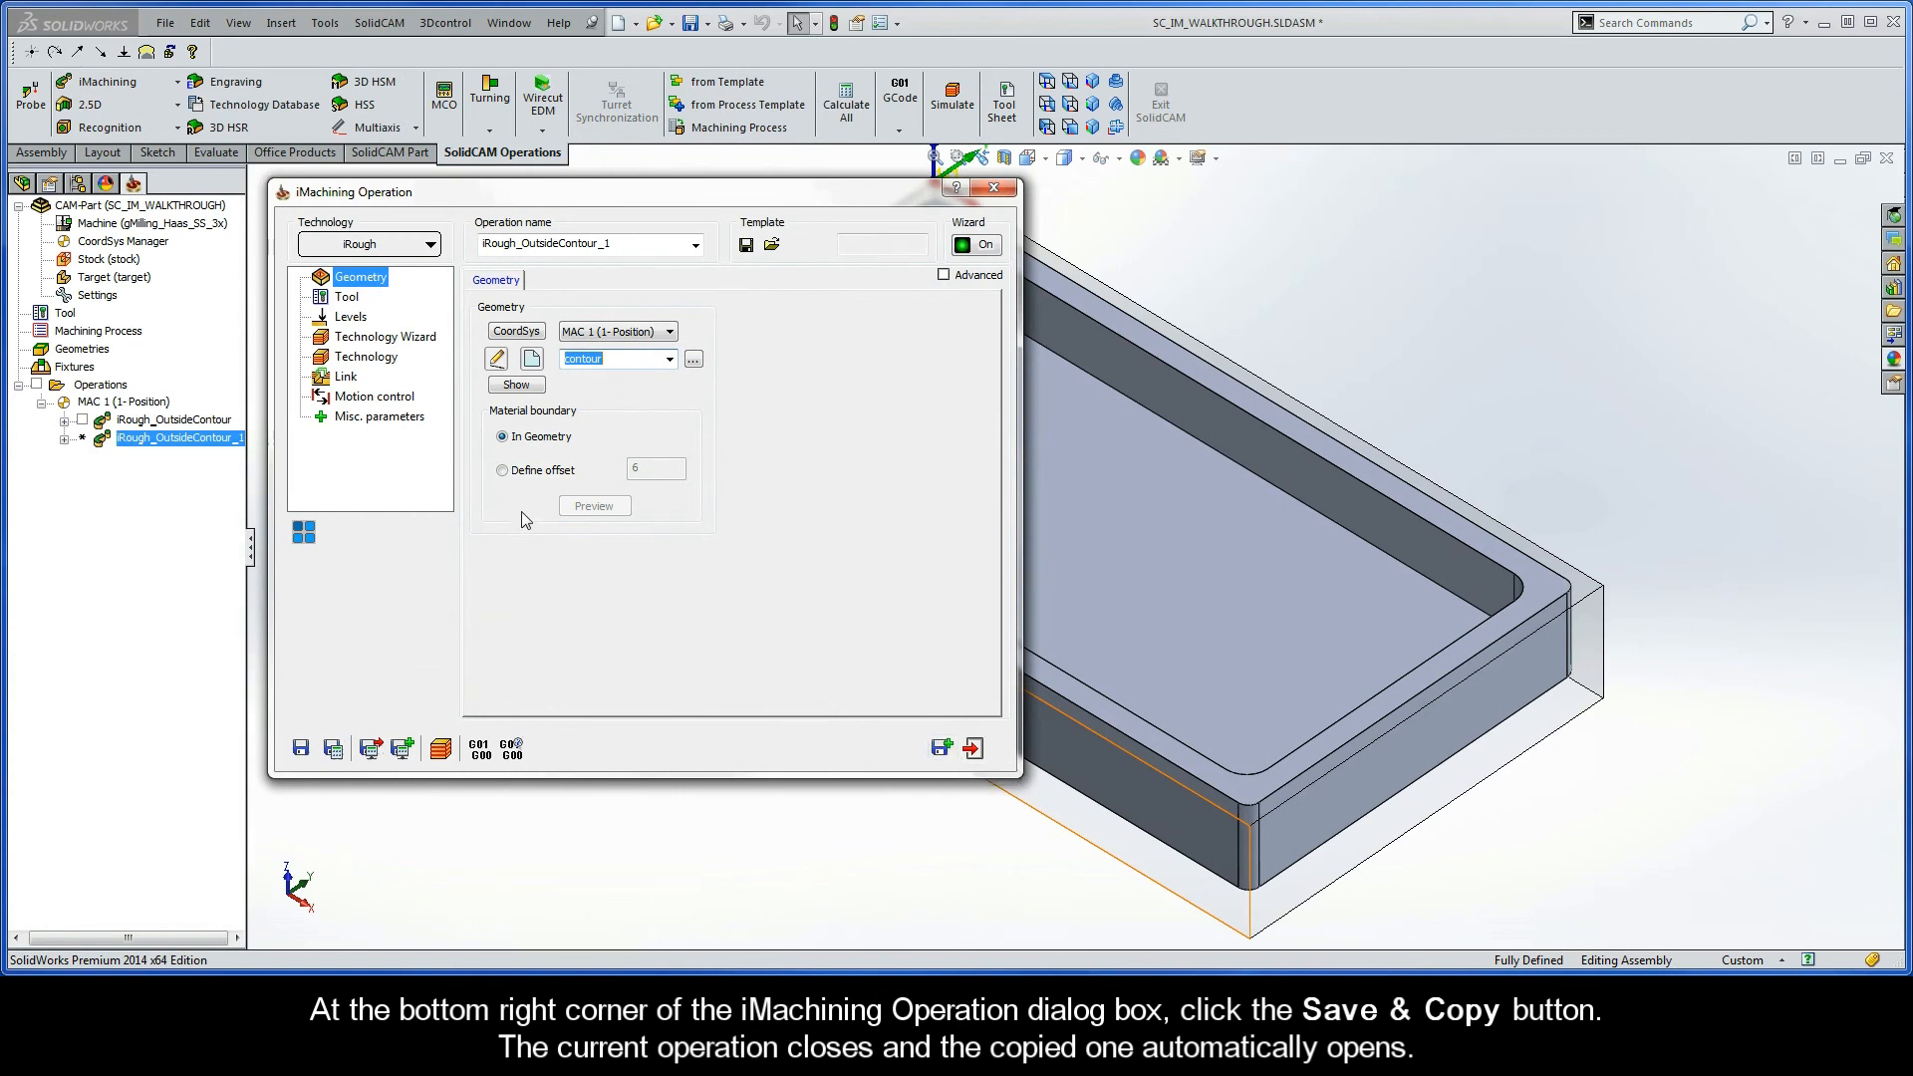
{"action": "left_click", "coordinate": [396, 246]}
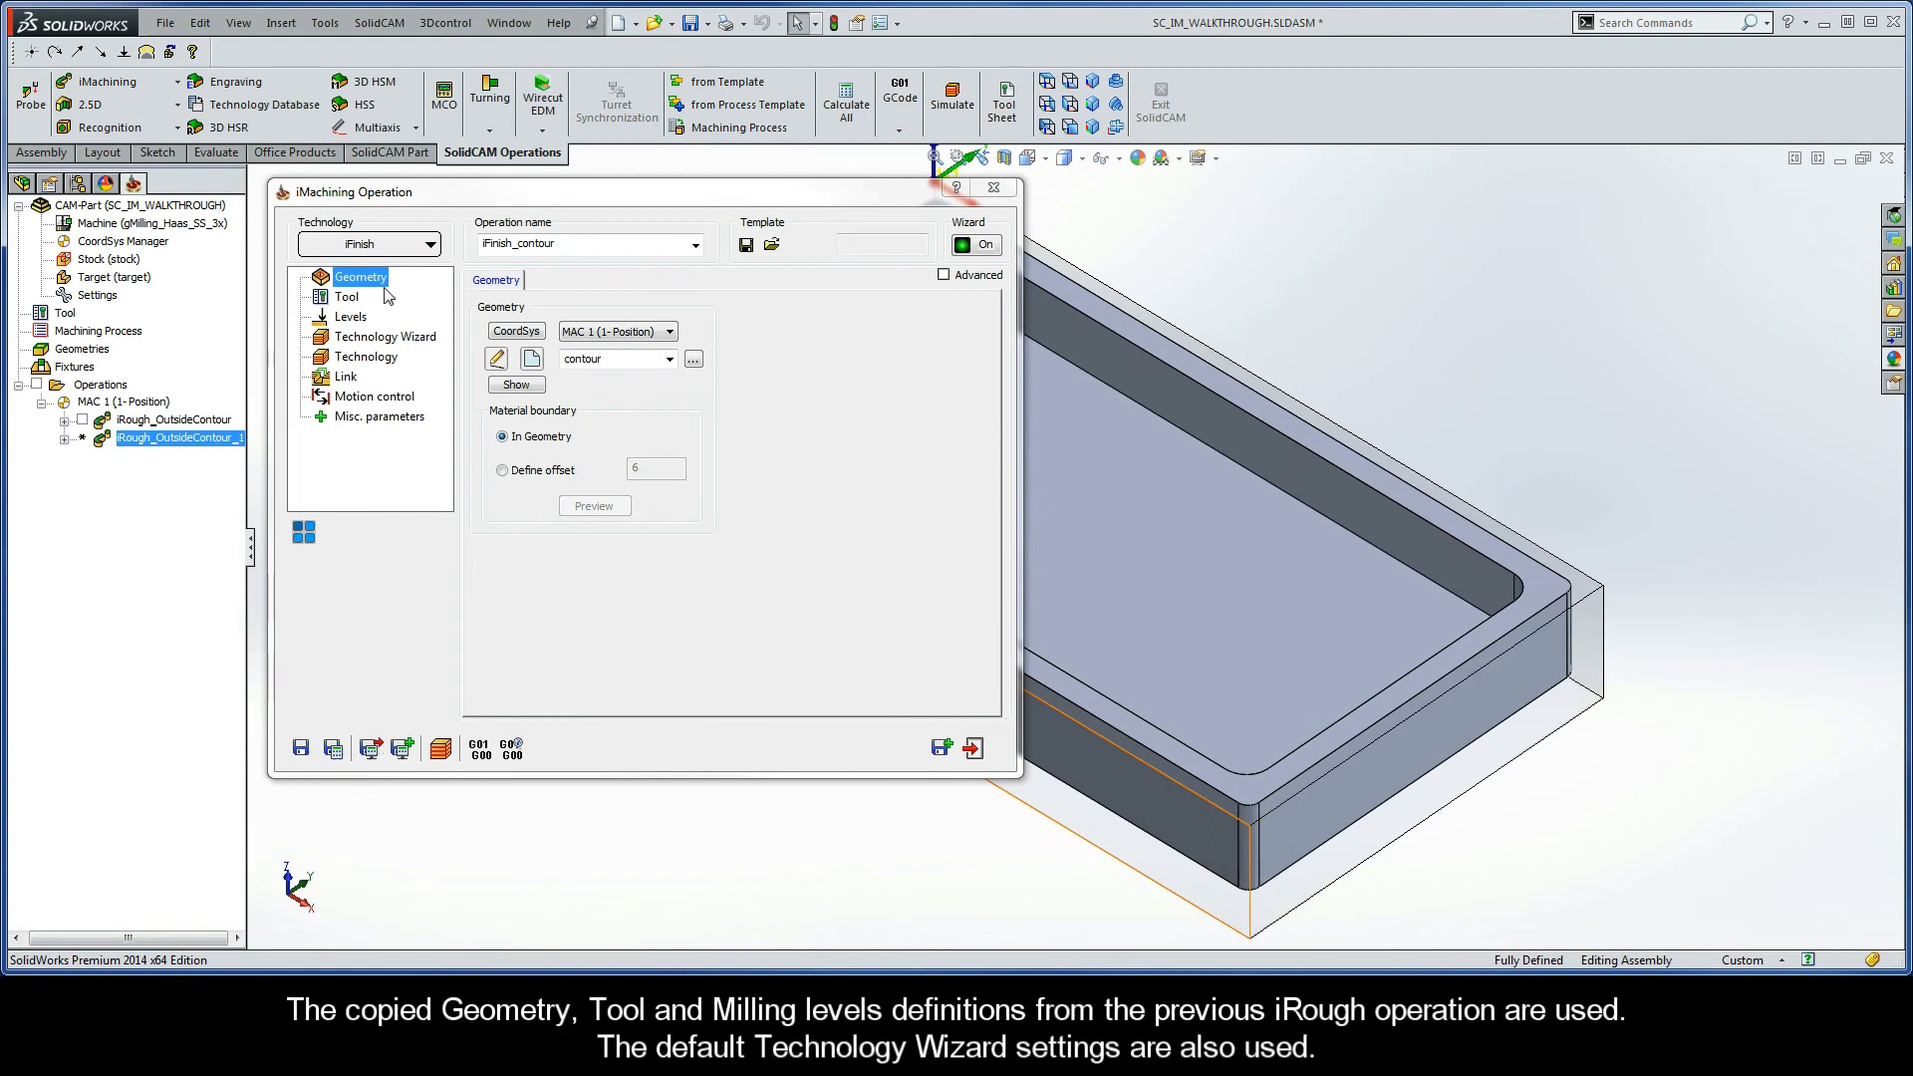
Review the iFinish operation's tool, milling levels, cutting conditions, wall/island offset and iRest data.
{"action": "left_click", "coordinate": [364, 301]}
{"action": "left_click", "coordinate": [352, 318]}
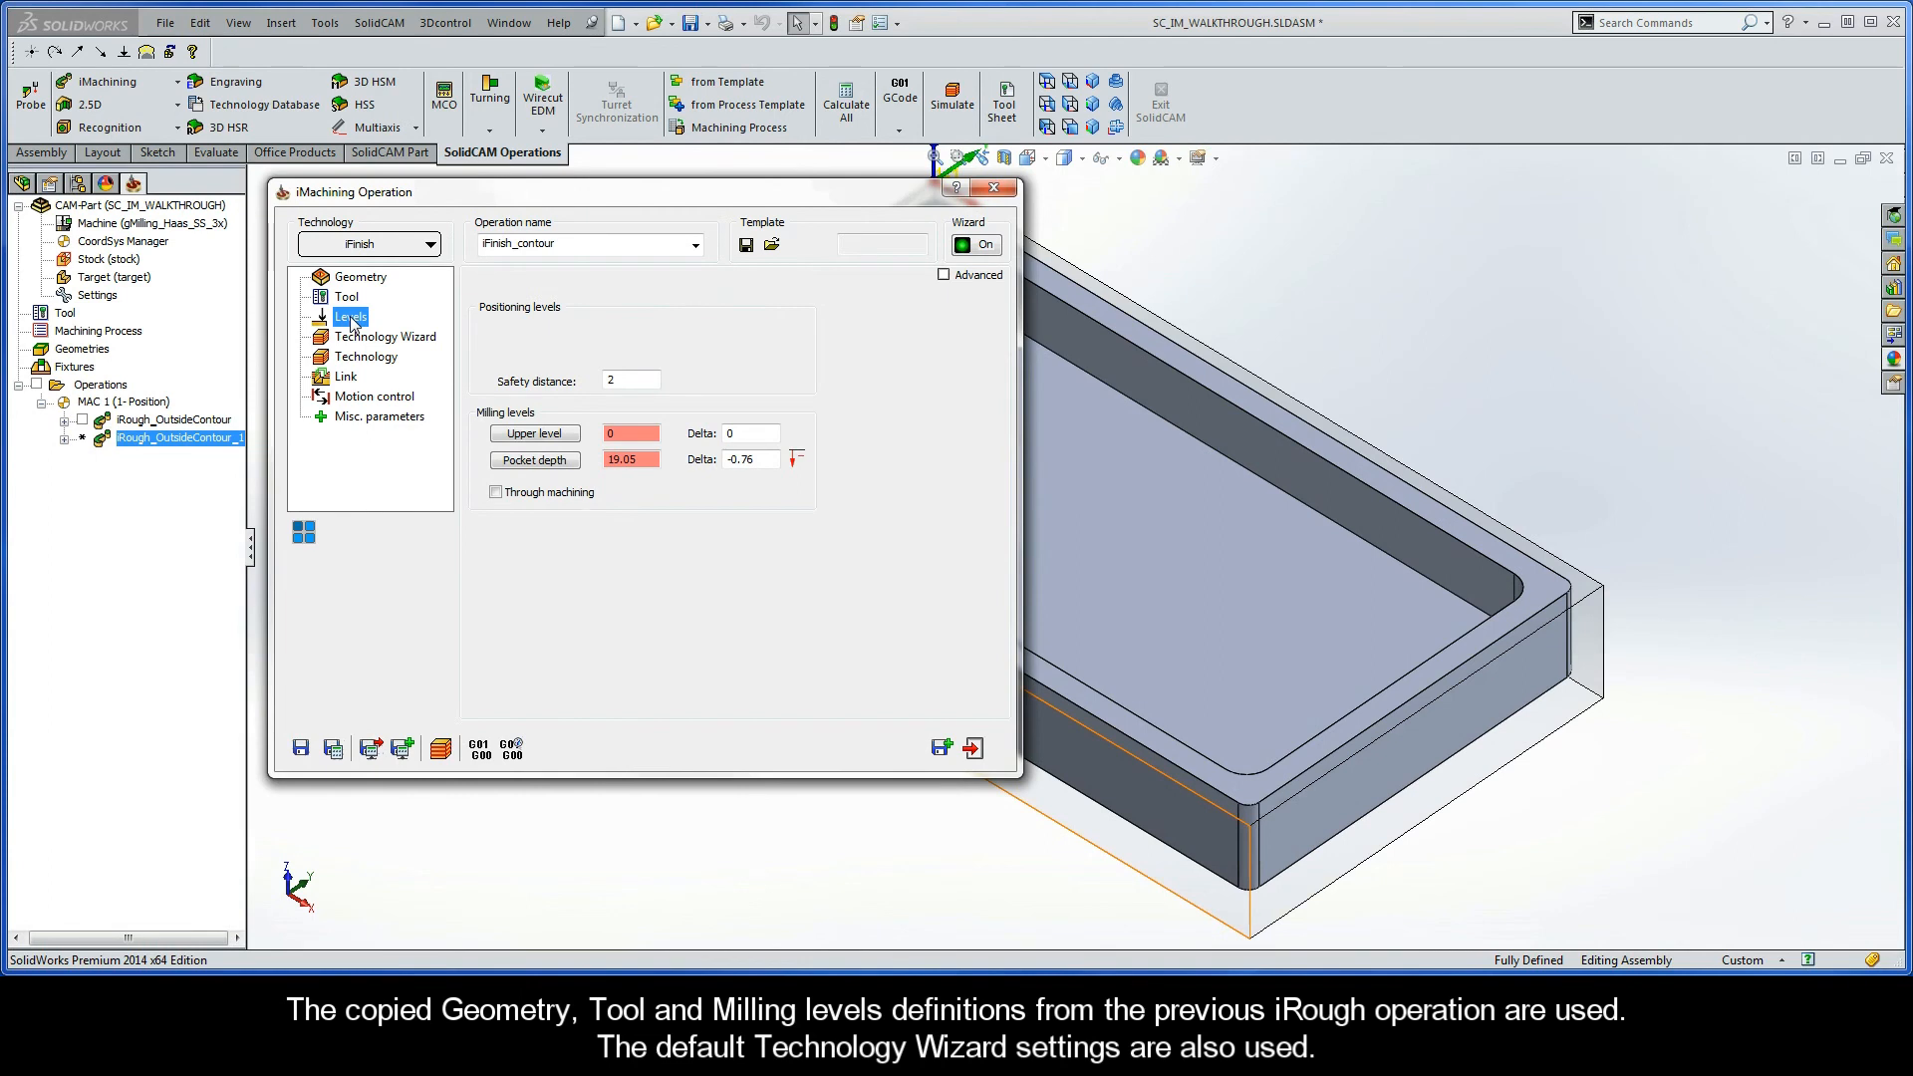
{"action": "left_click", "coordinate": [356, 339]}
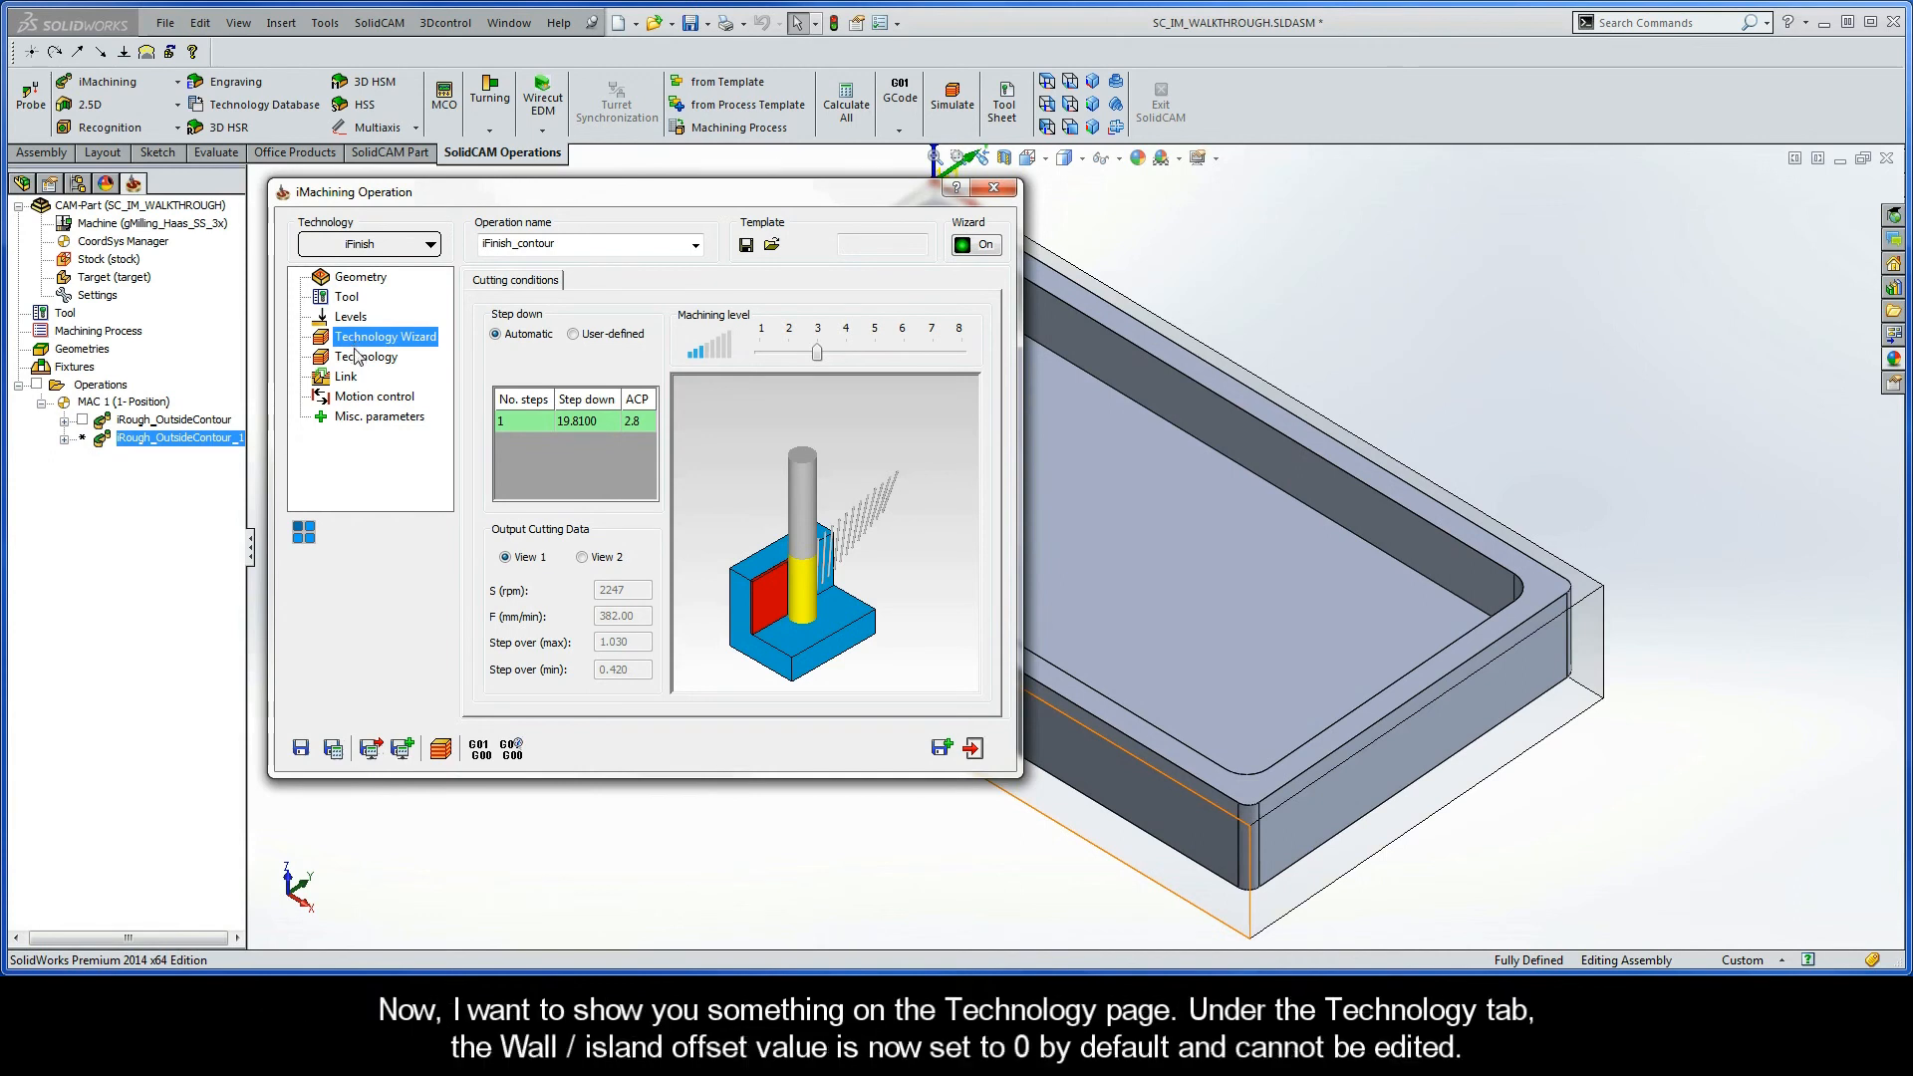
{"action": "left_click", "coordinate": [356, 358]}
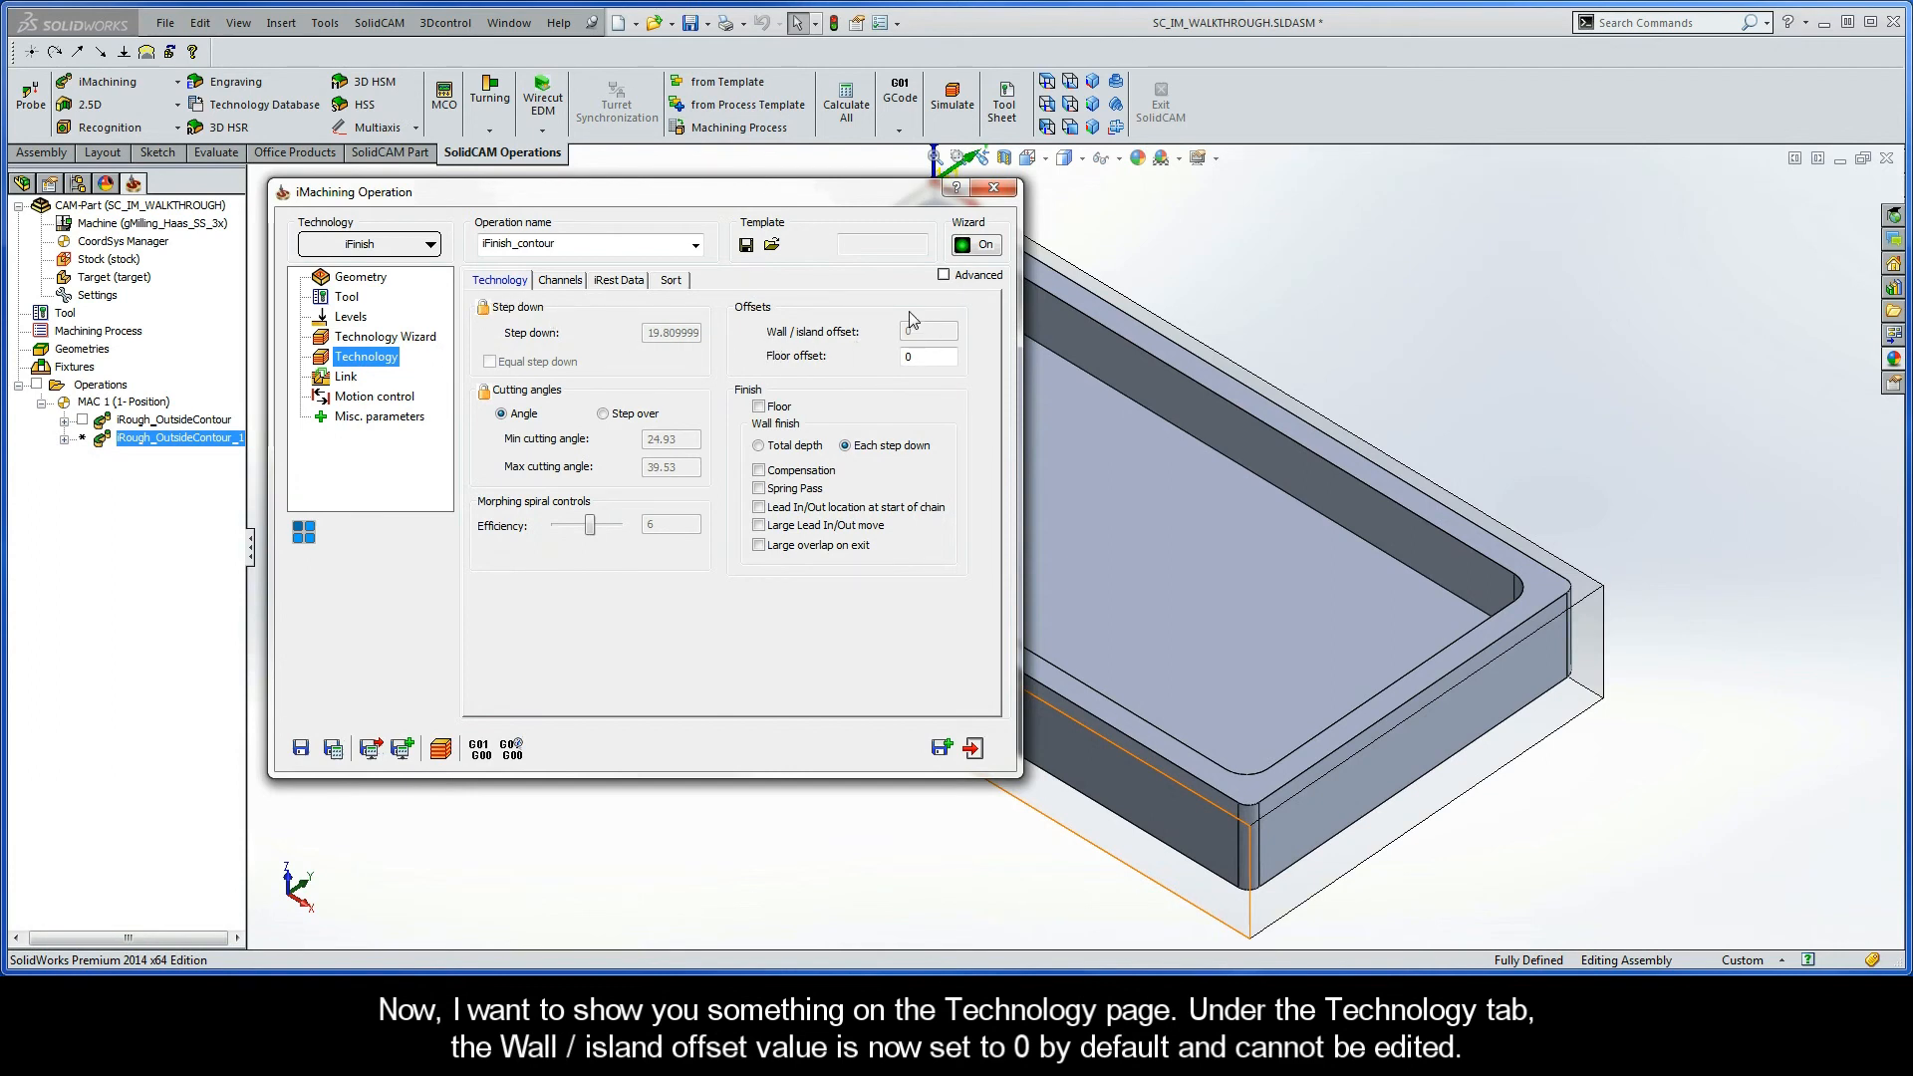
{"action": "left_click", "coordinate": [617, 284]}
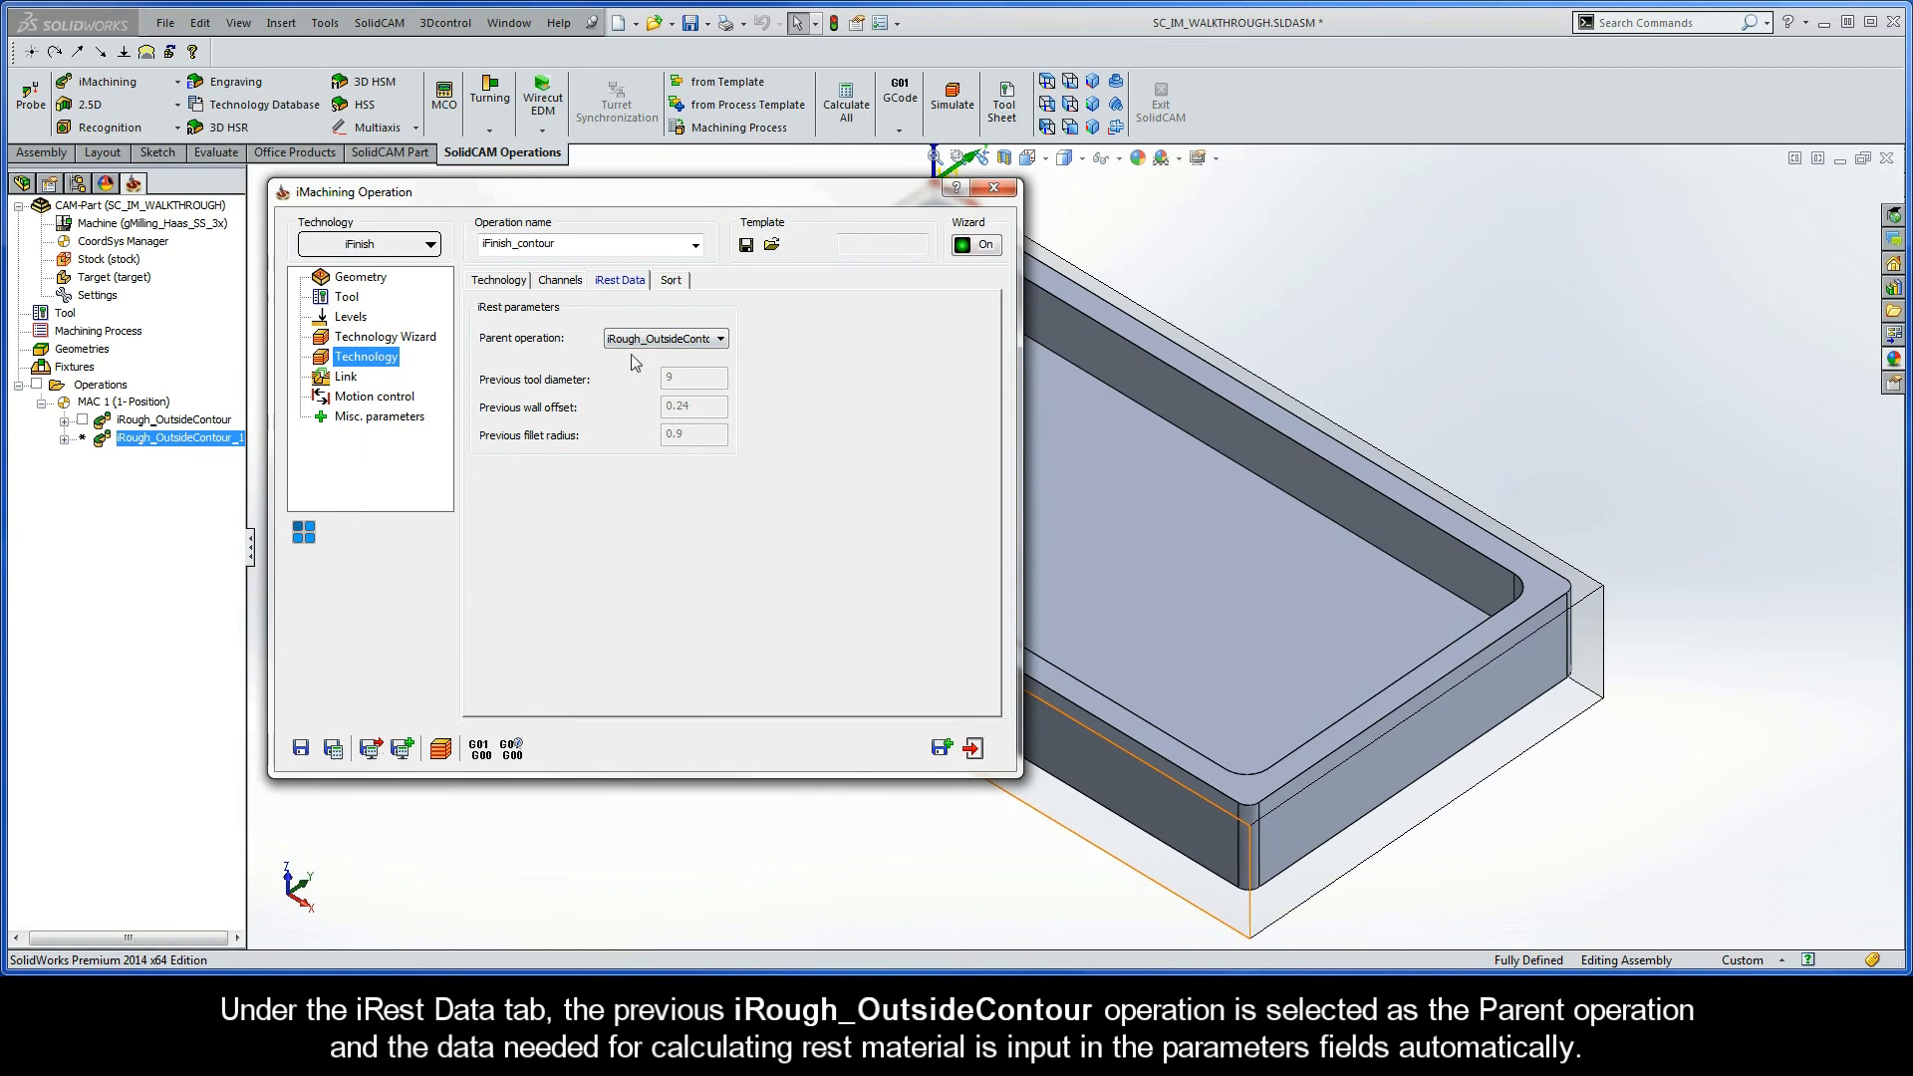
Name the finishing operation iFinish_OutsideContour, then save it and calculate its tool path.
{"action": "double_click", "coordinate": [521, 243]}
{"action": "left_click", "coordinate": [523, 244]}
{"action": "type", "text": "Outsid"}
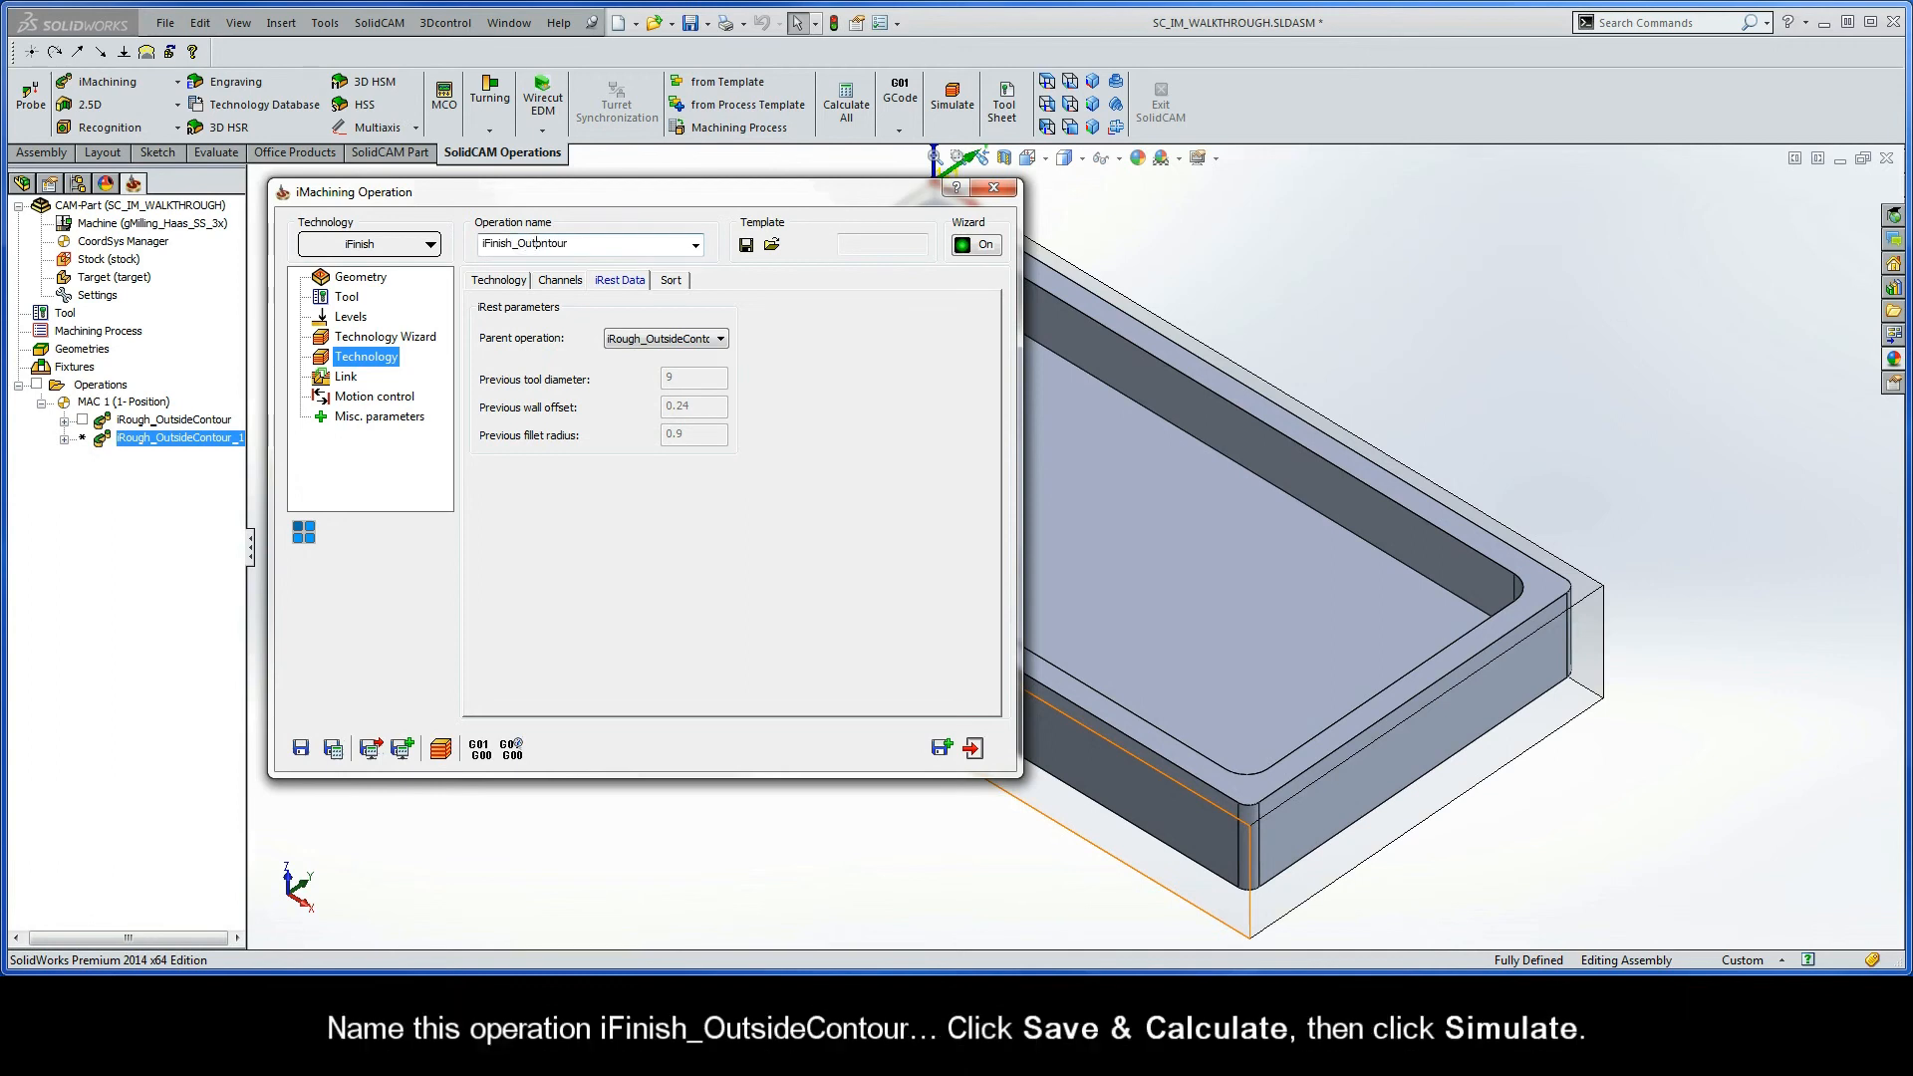
{"action": "type", "text": "e"}
{"action": "key", "text": "Delete"}
{"action": "type", "text": "C"}
{"action": "left_click", "coordinate": [333, 748]}
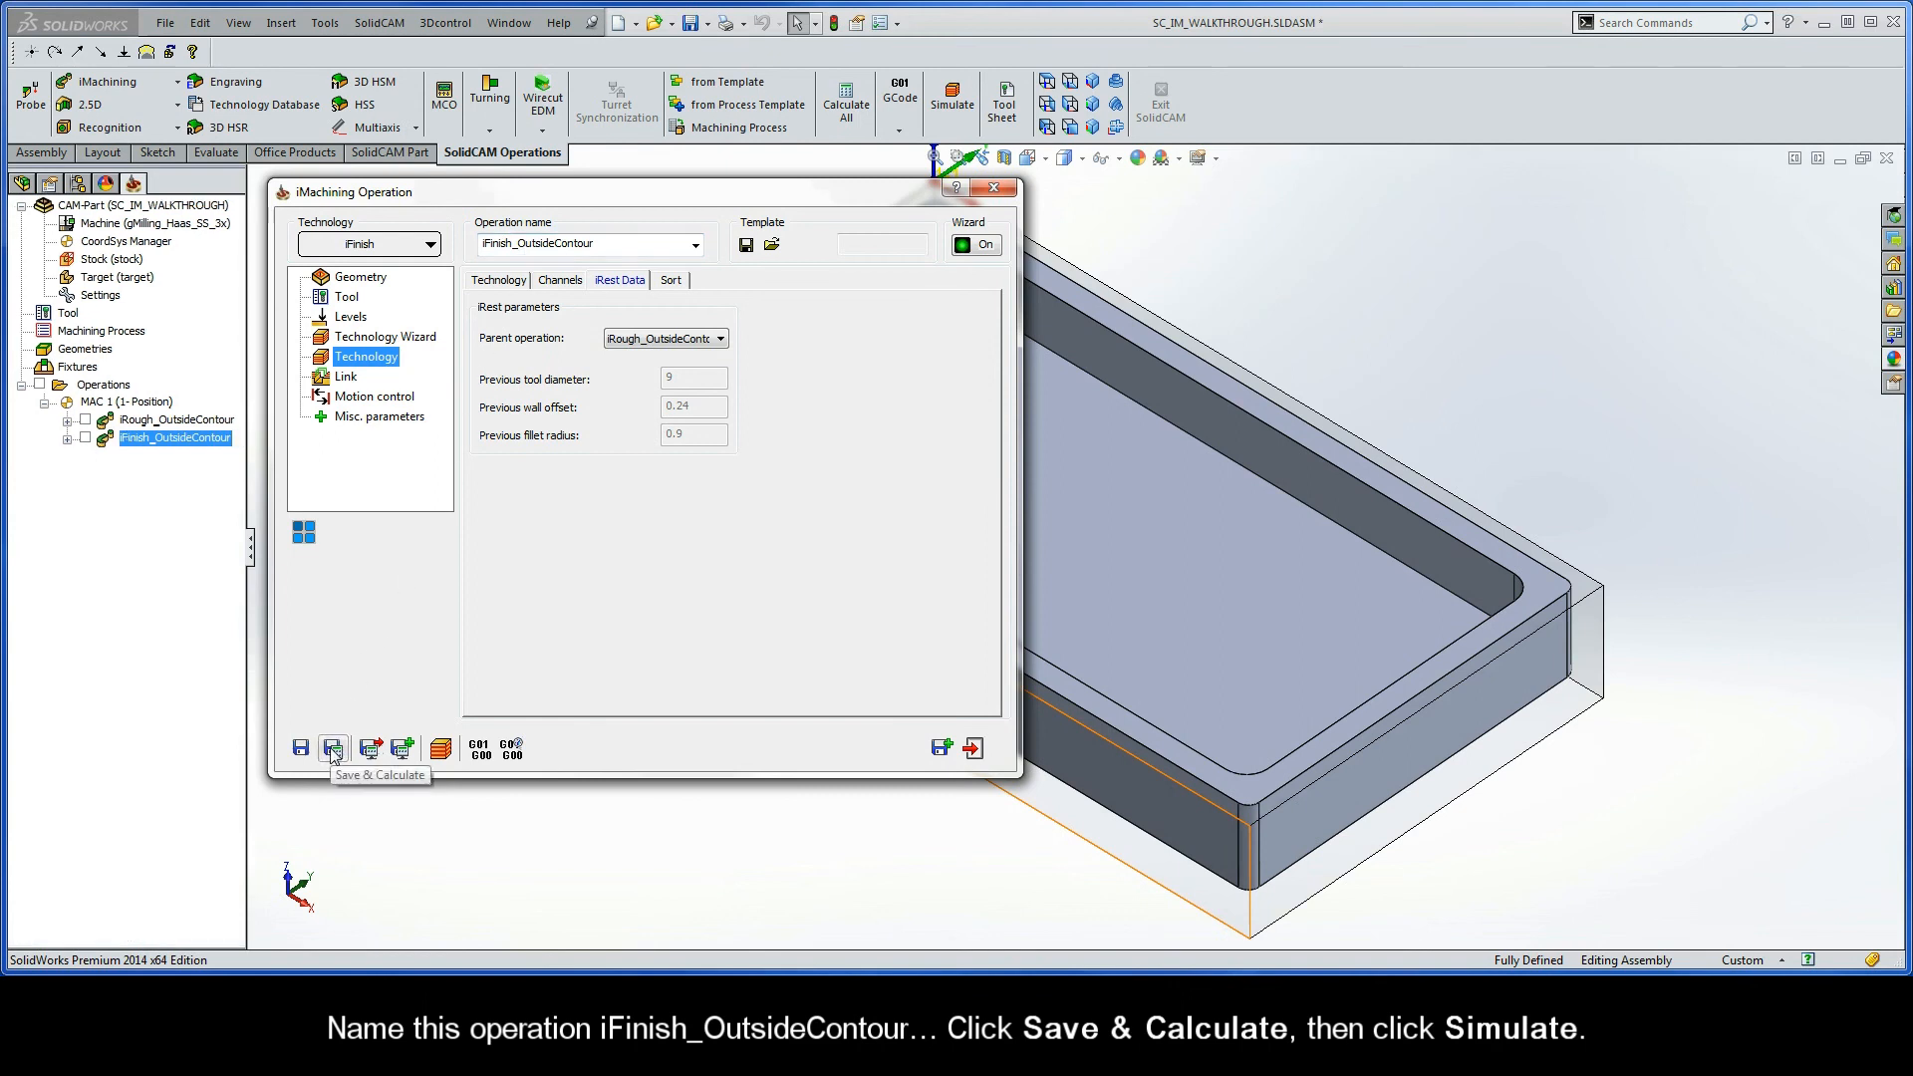
Simulate the finishing tool path at a slower simulation speed, then exit the simulation and close the operation.
{"action": "left_click", "coordinate": [443, 748]}
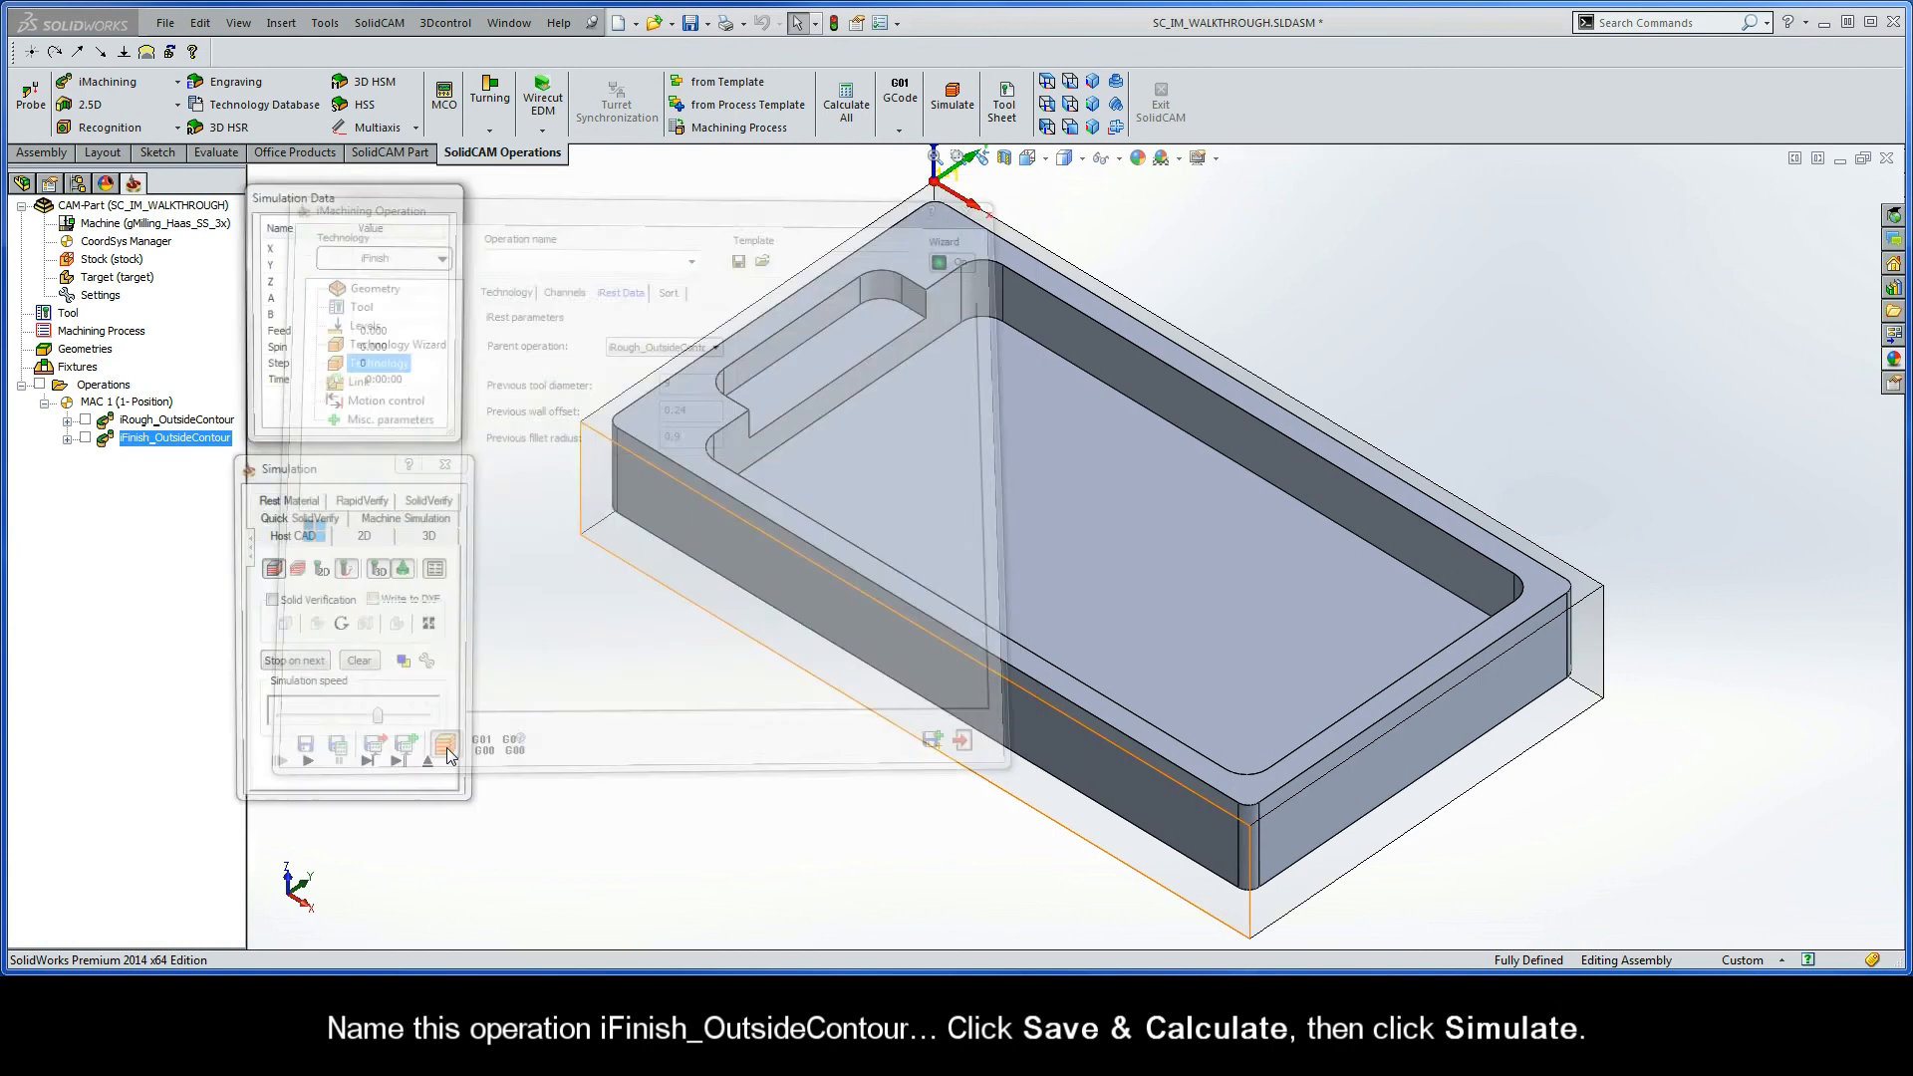
{"action": "left_click", "coordinate": [378, 723]}
{"action": "left_click_drag", "start_coordinate": [379, 724], "coordinate": [297, 725]}
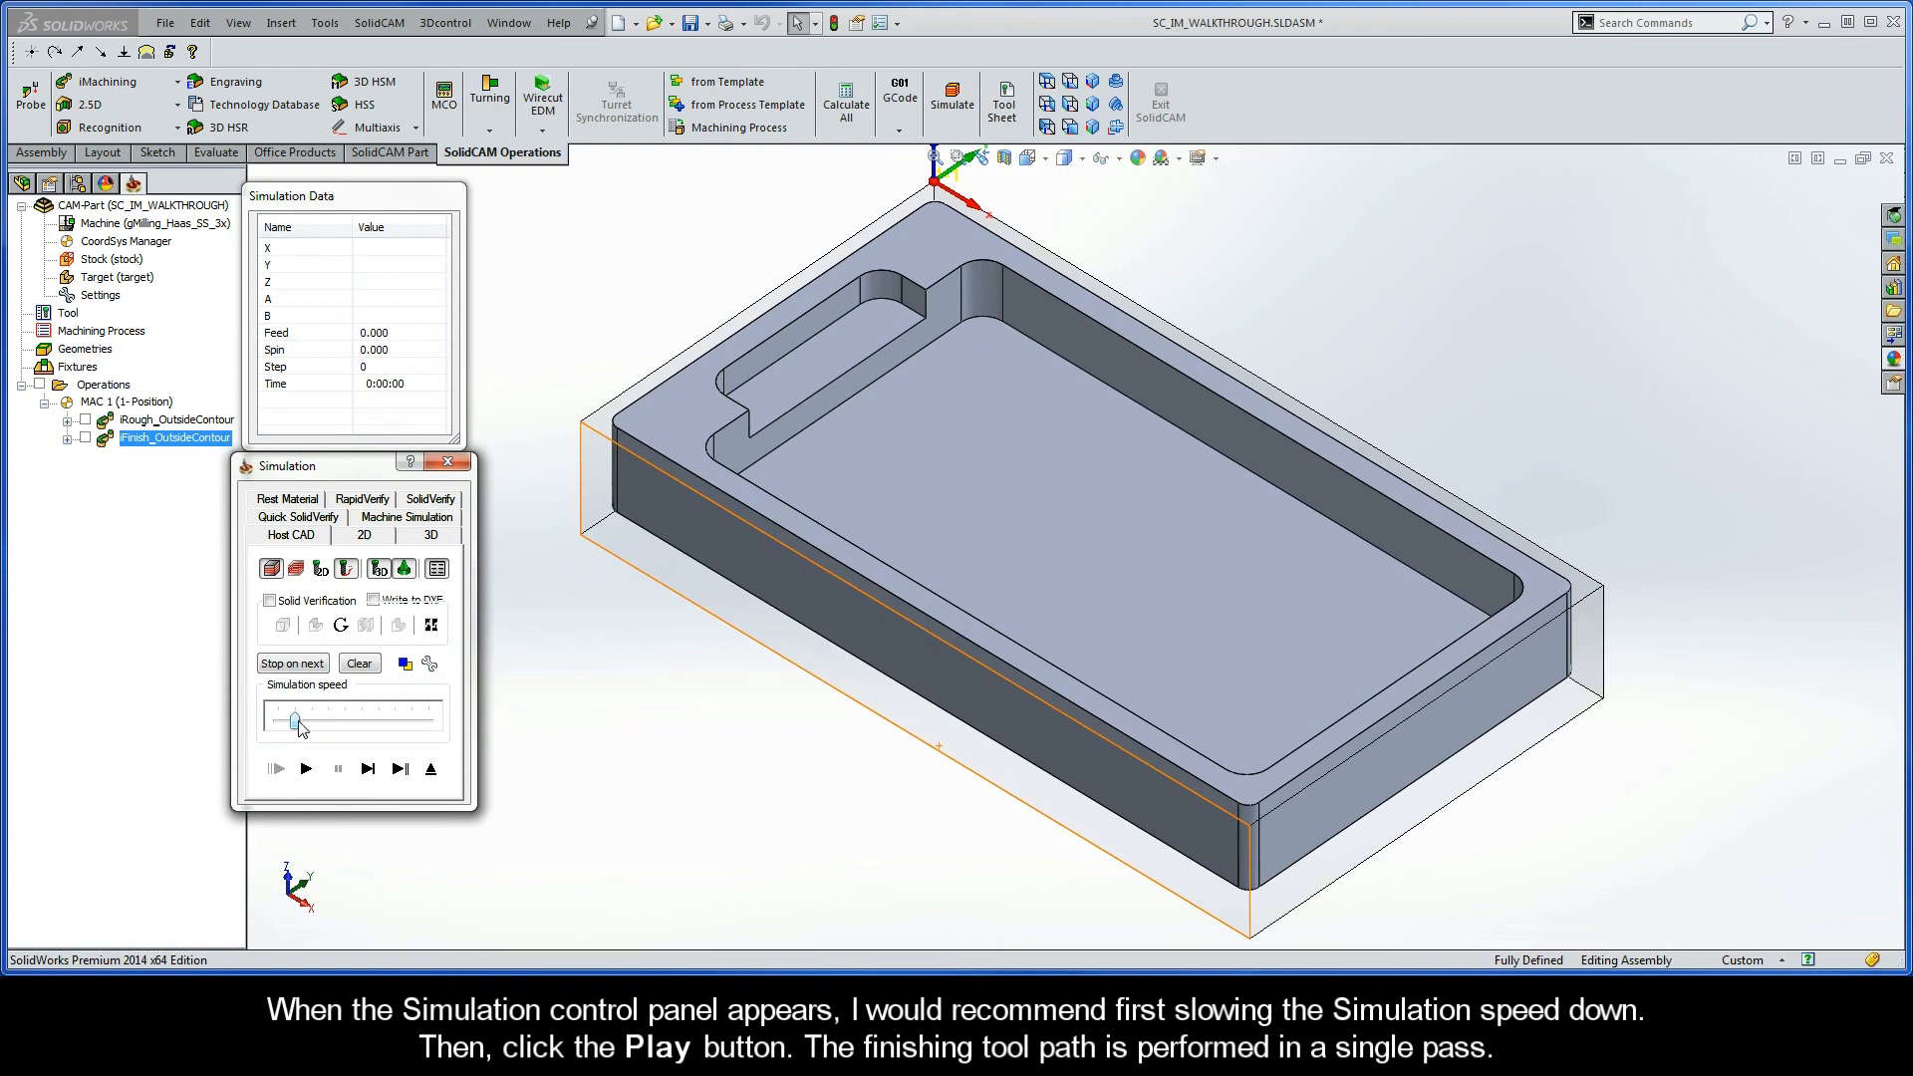
{"action": "left_click", "coordinate": [306, 770]}
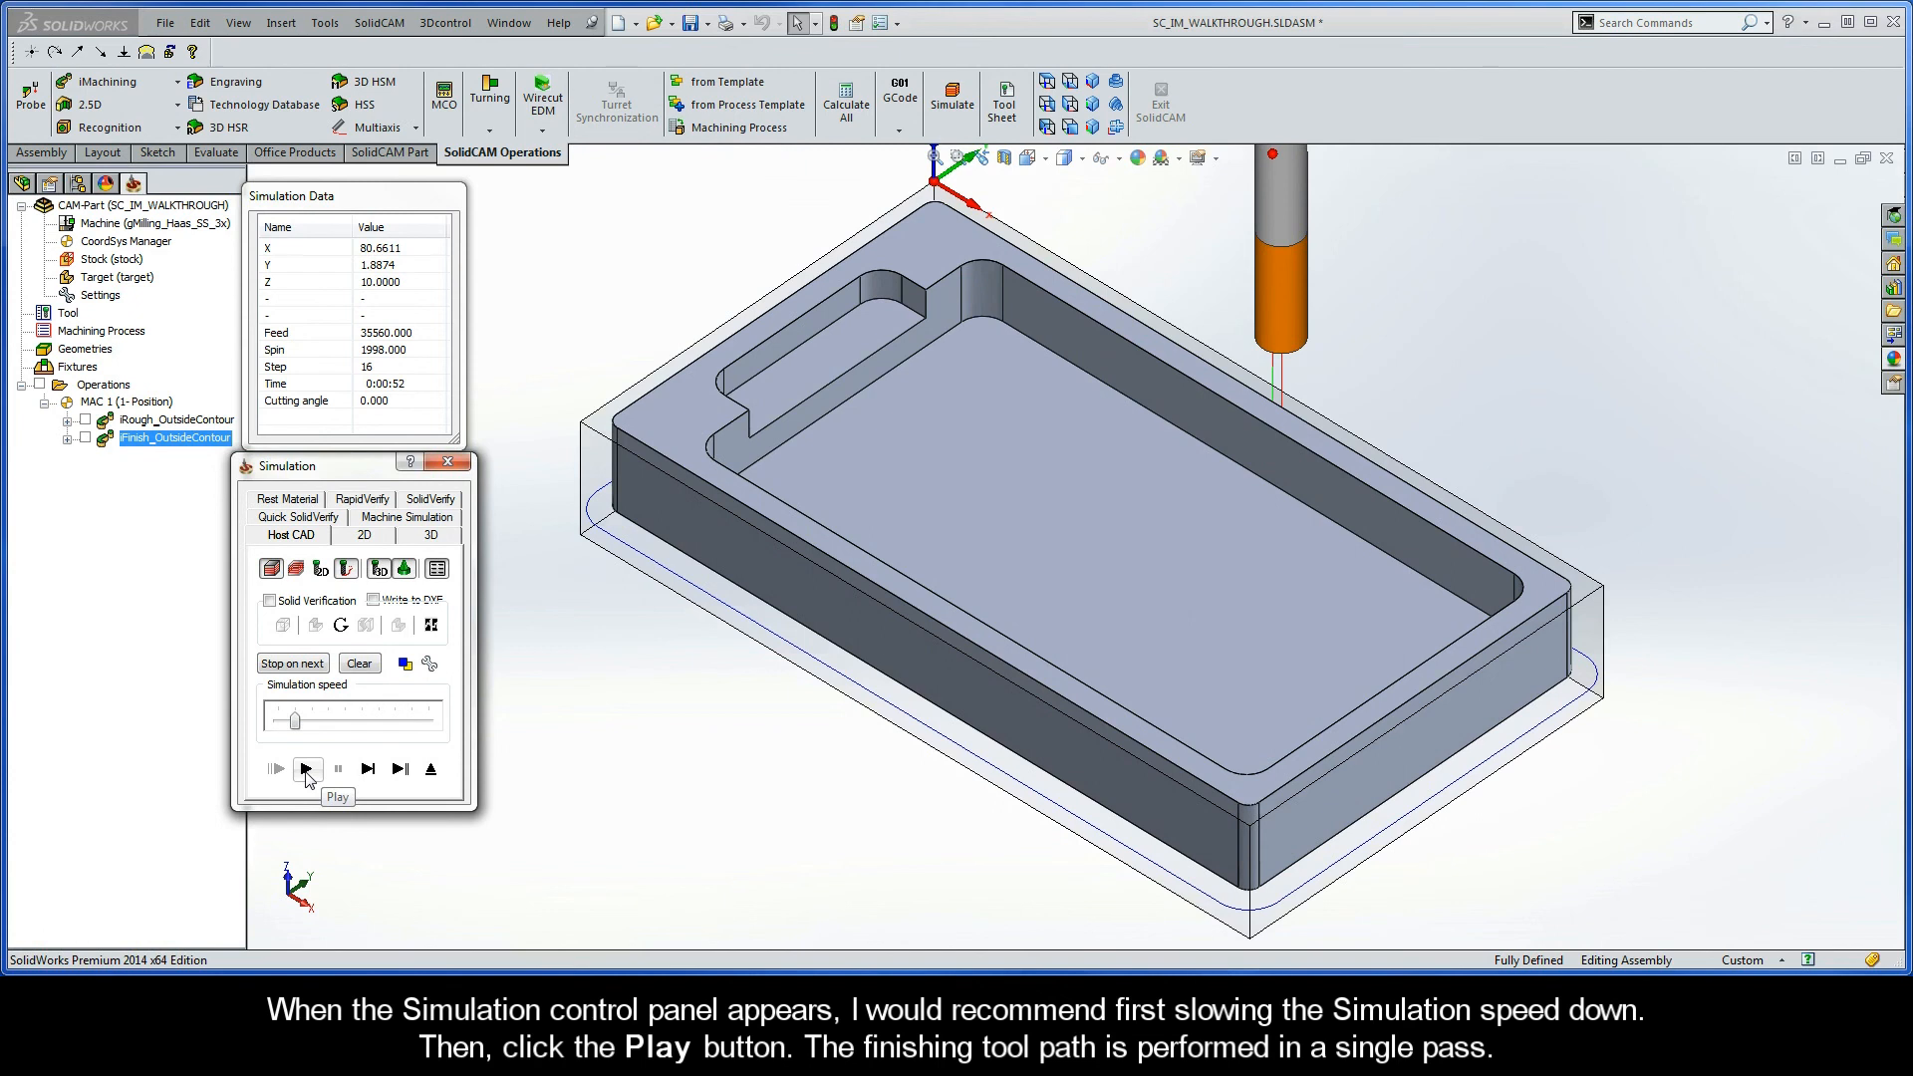
{"action": "left_click", "coordinate": [430, 768]}
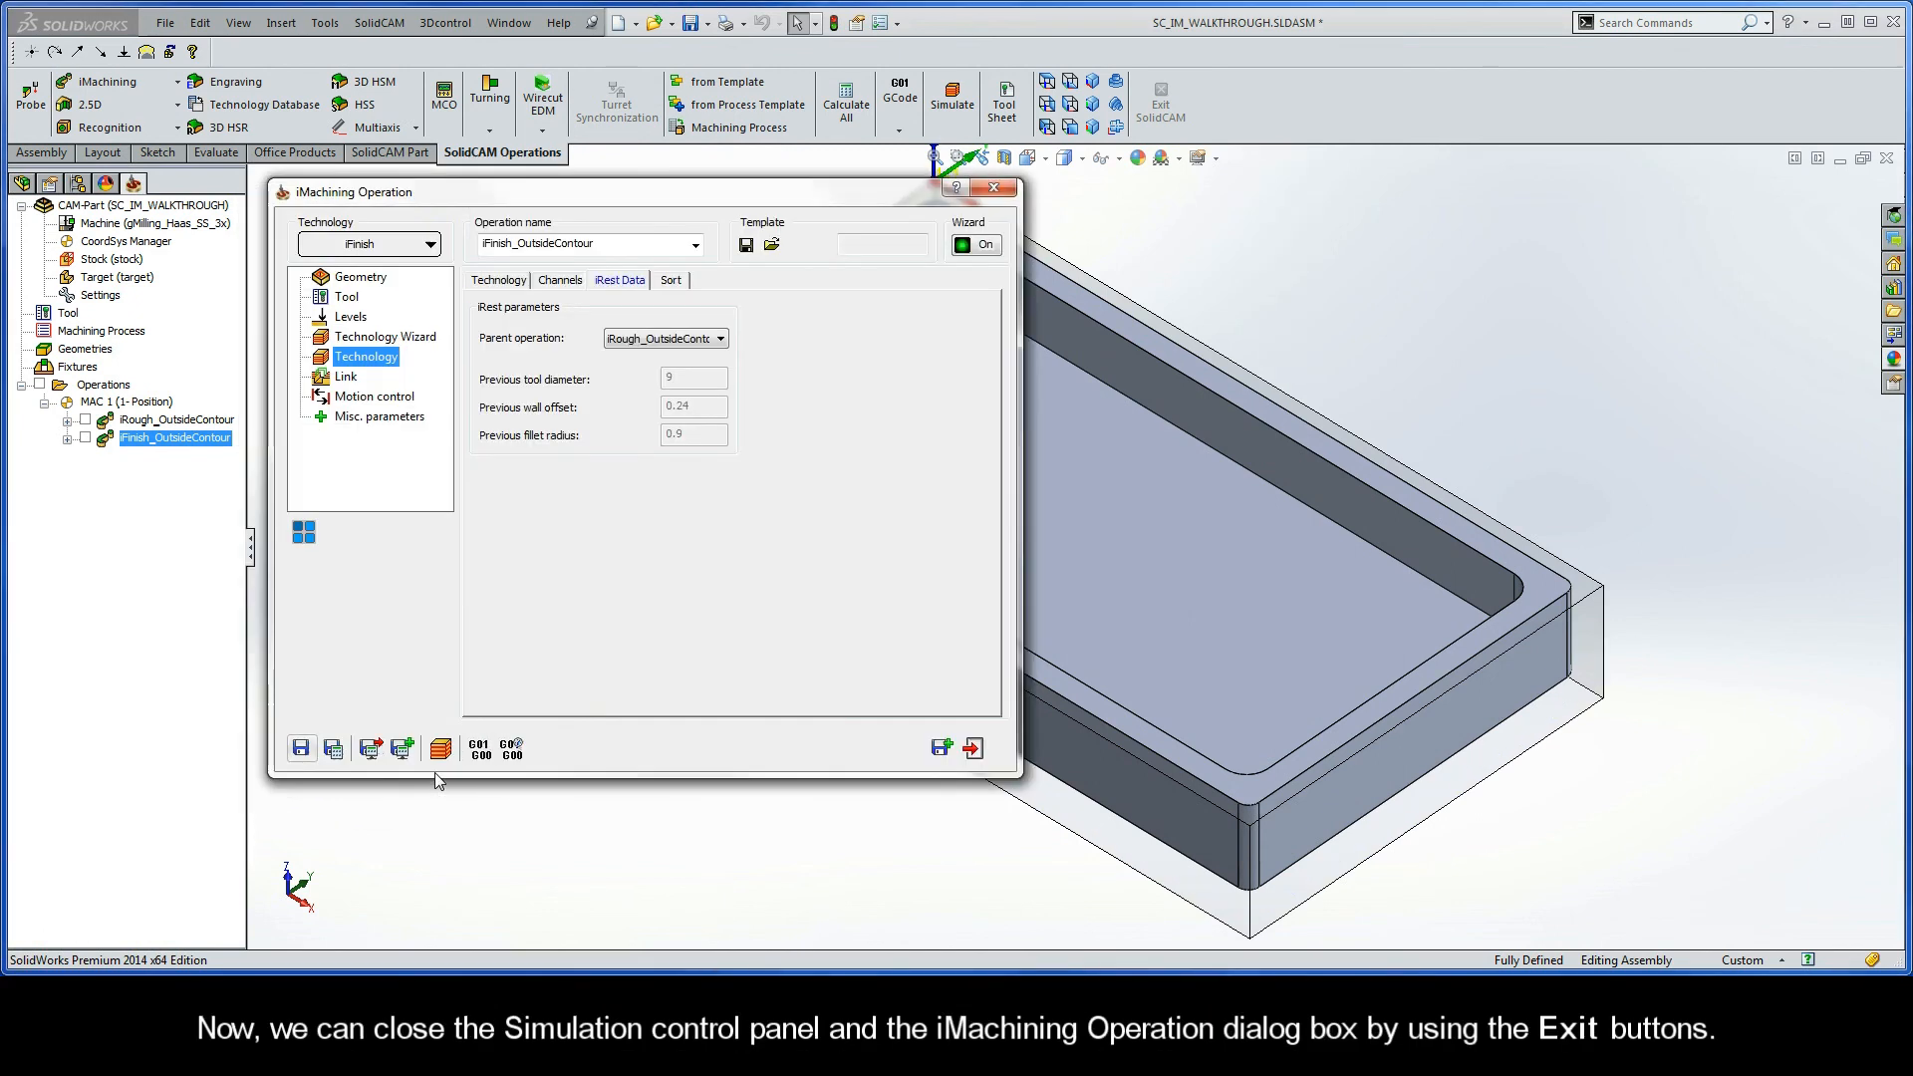
{"action": "left_click", "coordinate": [973, 750]}
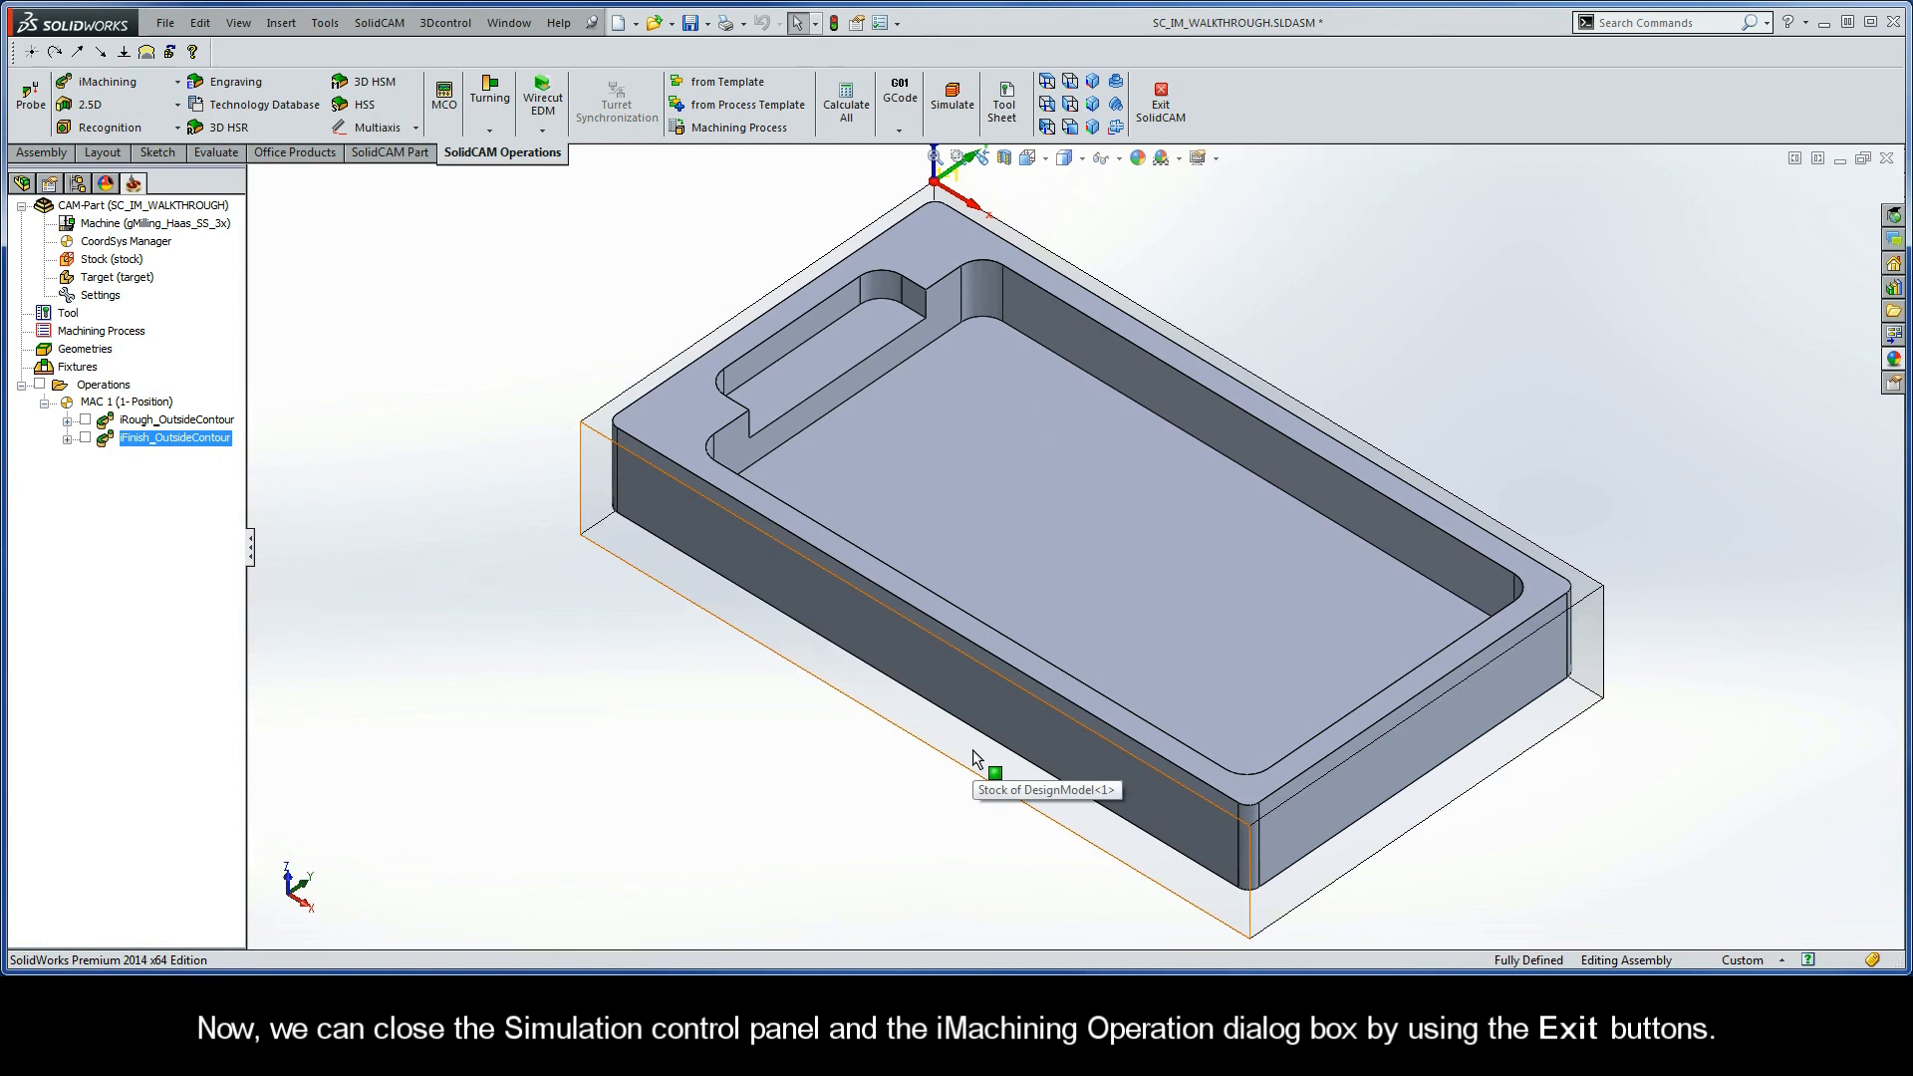